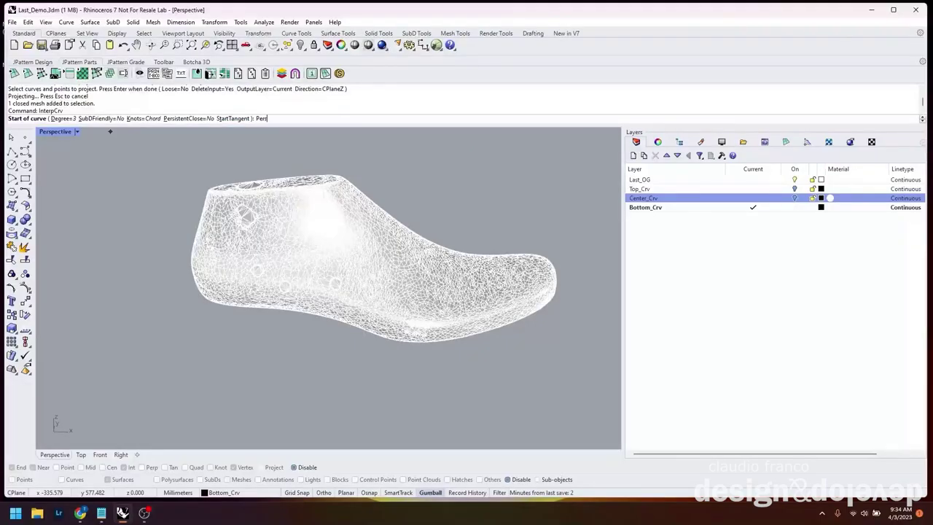
Start an InterpCrv with PersistentOnMesh and choose the shoe last as the target mesh.
text(istentonmesh)
key(Return)
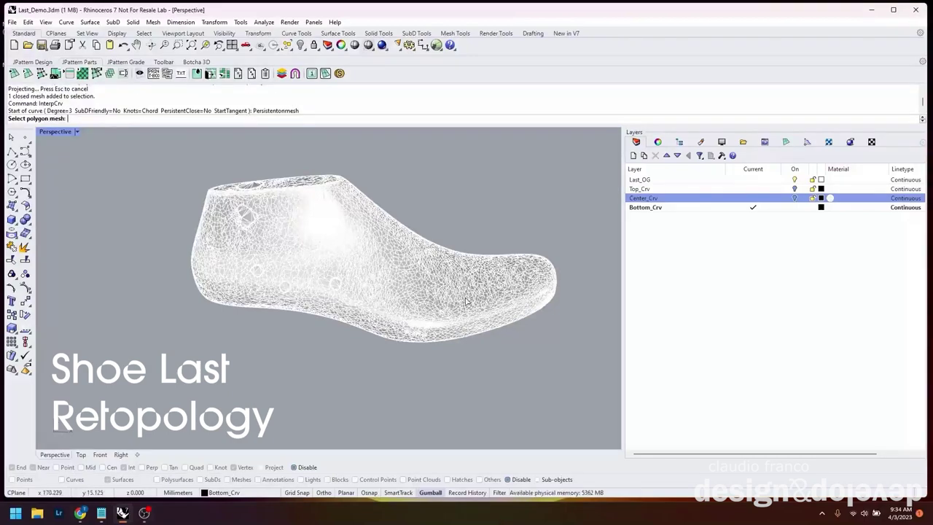
click(466, 301)
Orbit toward the last's underside, trying Ghosted display and then settling on Rendered.
scroll(396, 339, up, 5)
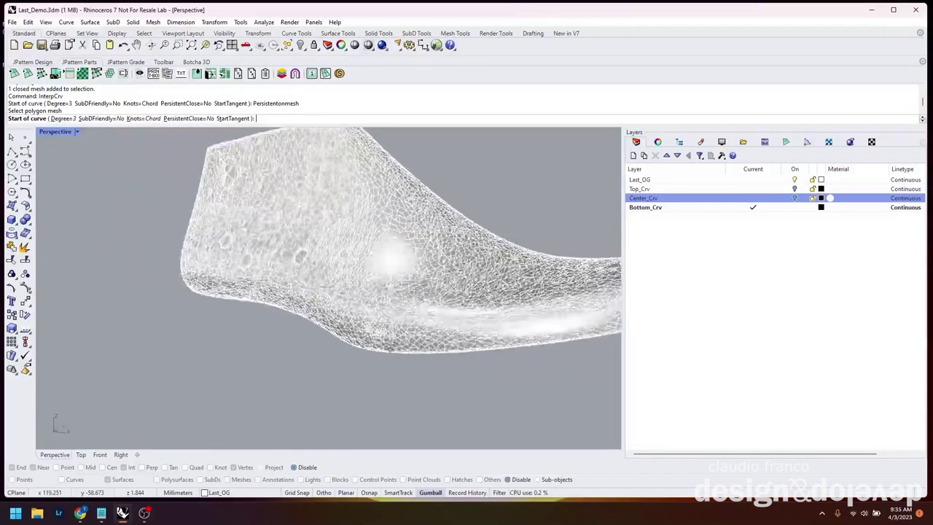
right_drag(394, 292, 313, 298)
click(76, 131)
click(110, 197)
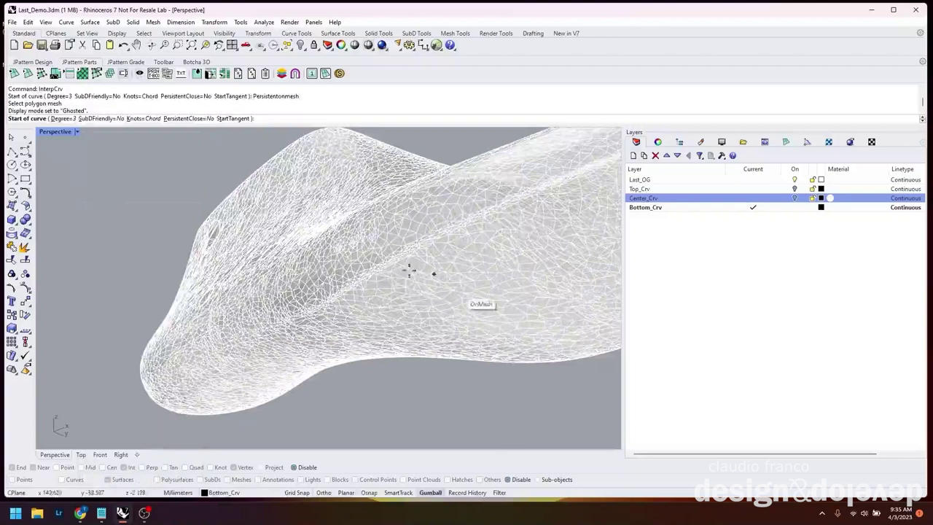
right_drag(409, 270, 209, 240)
click(76, 131)
click(110, 187)
Place curve points along the sole edge from the first side round to the heel.
click(276, 288)
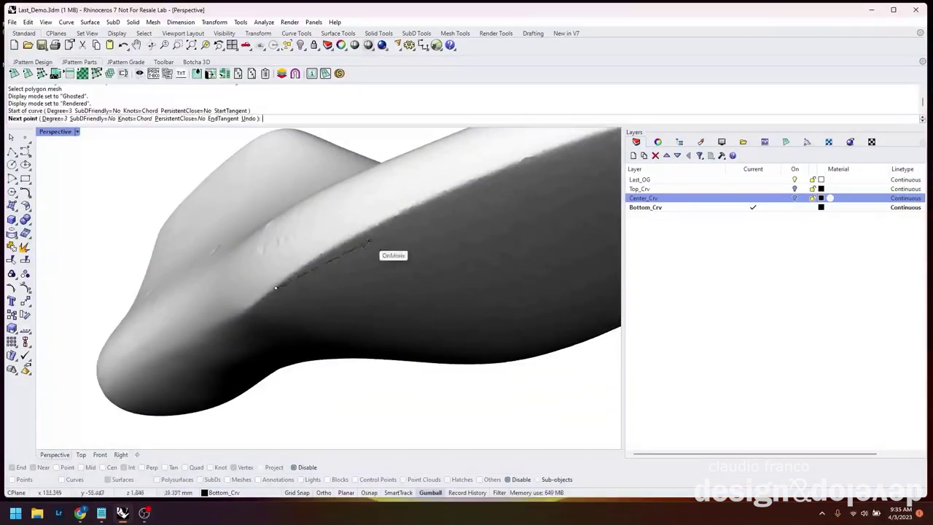
click(306, 271)
click(337, 255)
right_drag(336, 257, 361, 220)
click(361, 217)
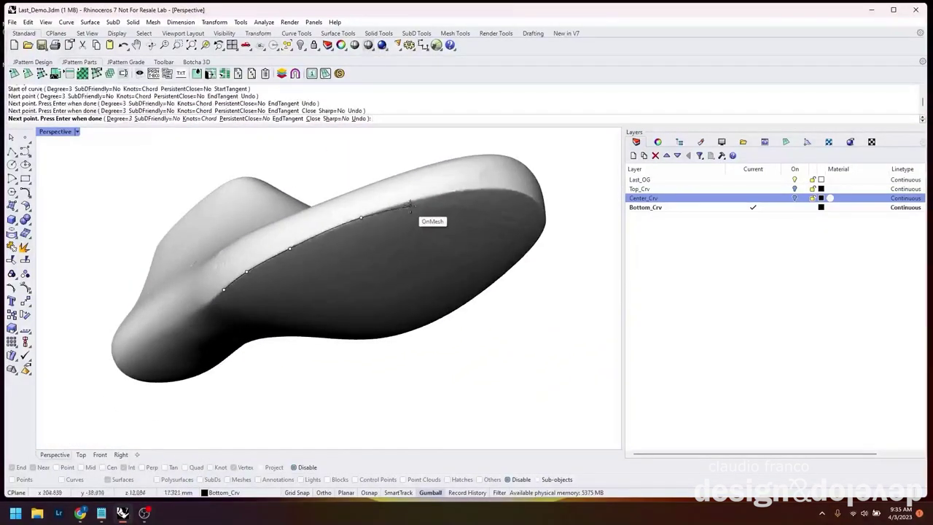
click(410, 205)
right_drag(477, 187, 244, 233)
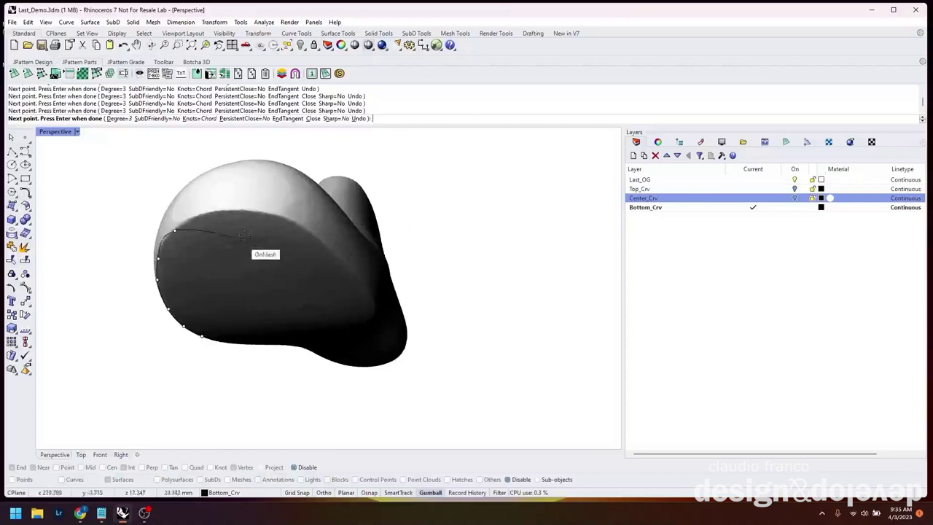
click(209, 211)
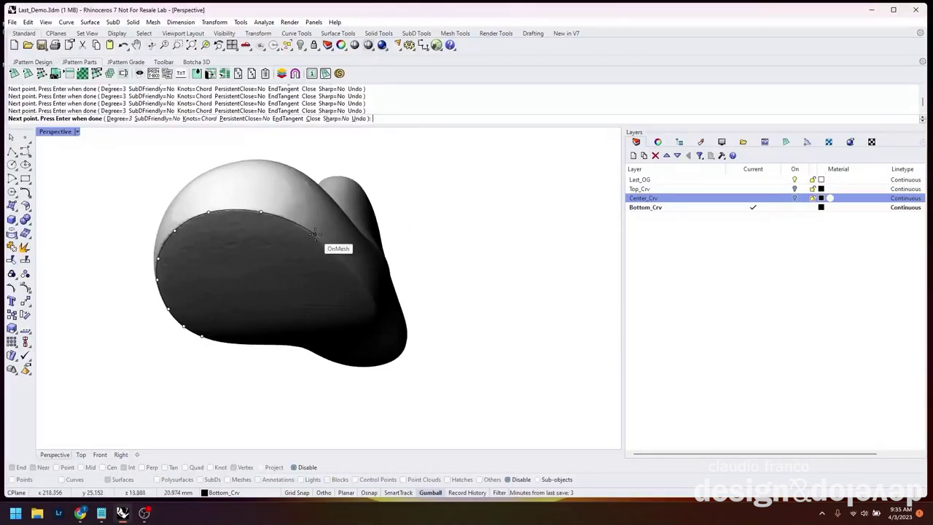
Continue points along the other side of the sole edge and close the curve.
right_drag(315, 233, 146, 287)
scroll(146, 287, up, 5)
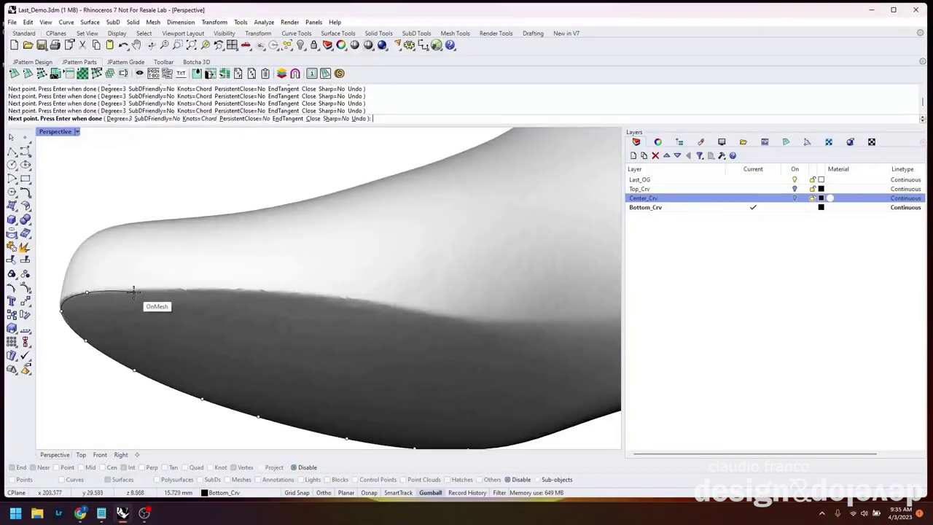
click(146, 295)
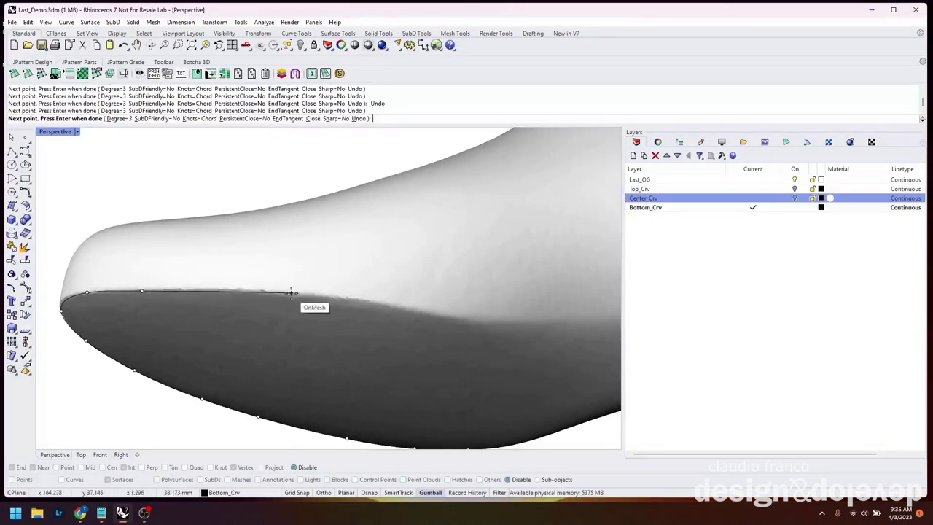
right_drag(293, 298, 291, 275)
click(281, 260)
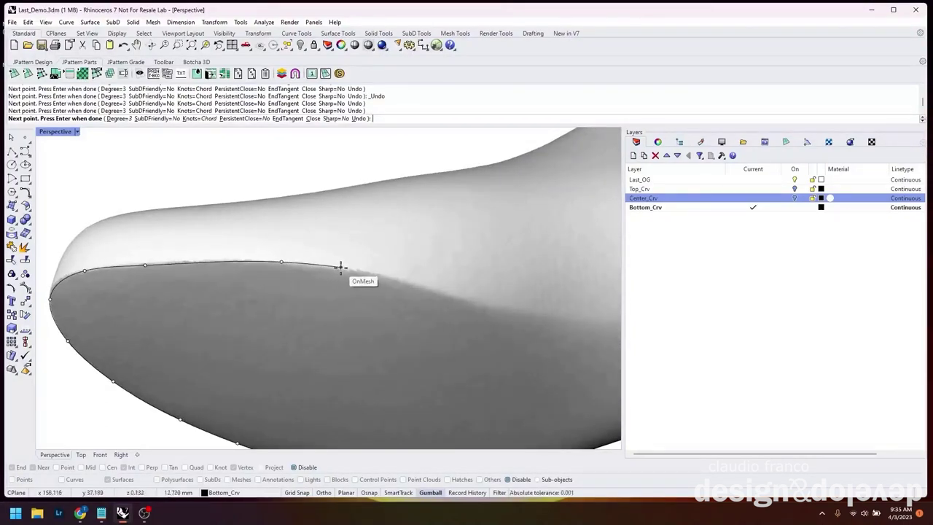
click(342, 270)
click(435, 292)
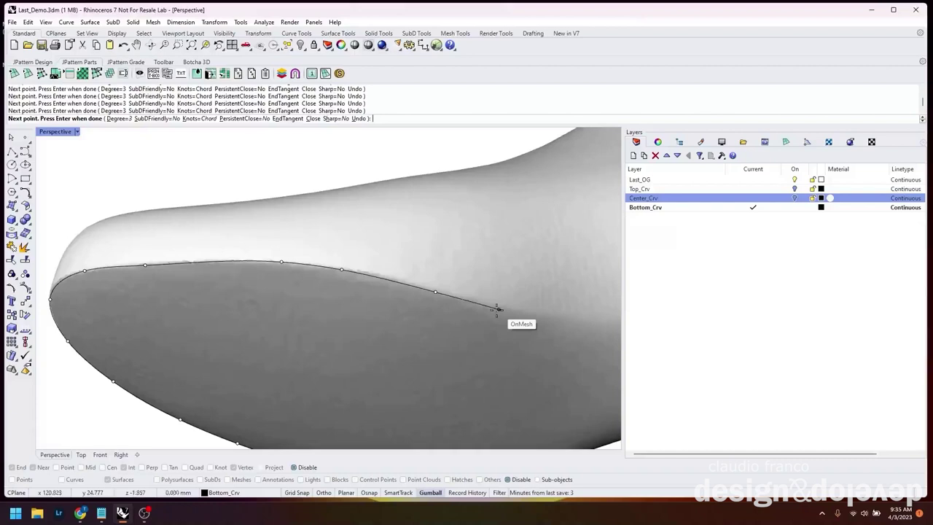
right_drag(497, 308, 336, 297)
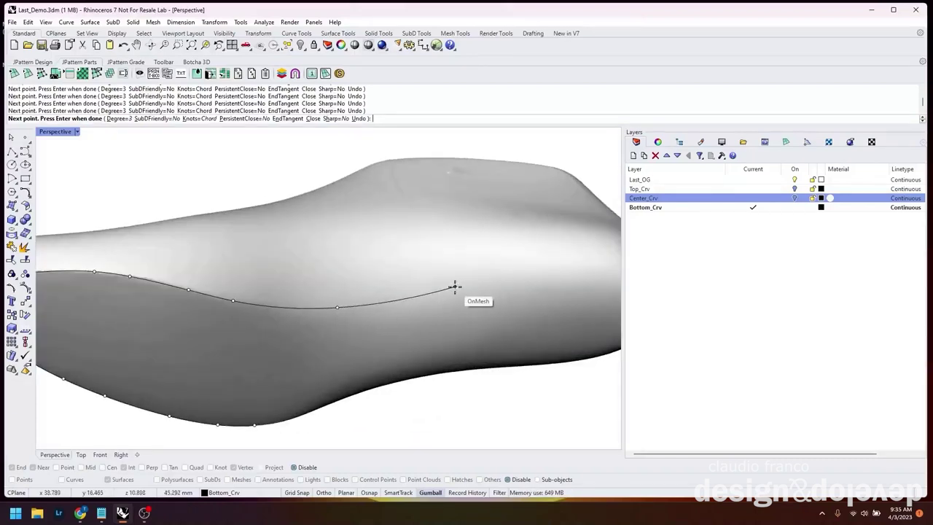
scroll(473, 328, down, 5)
scroll(516, 198, up, 5)
right_drag(473, 327, 81, 273)
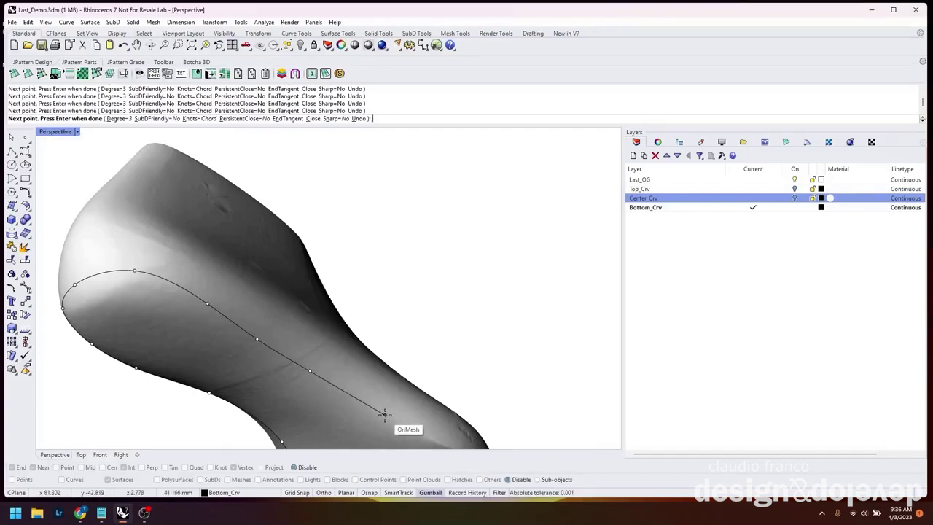
scroll(385, 414, up, 5)
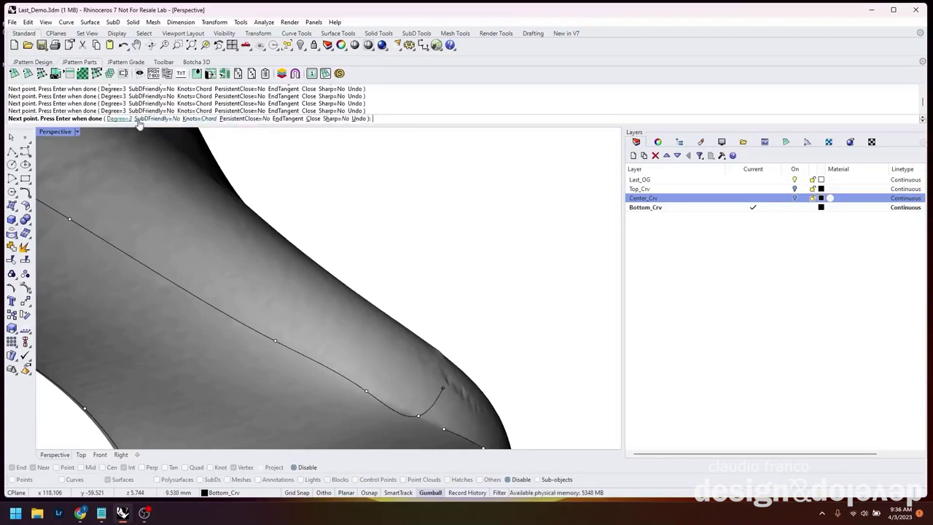
click(313, 119)
Orbit around the last to inspect the finished closed sole curve.
scroll(403, 282, down, 5)
right_drag(277, 327, 441, 301)
scroll(306, 368, up, 5)
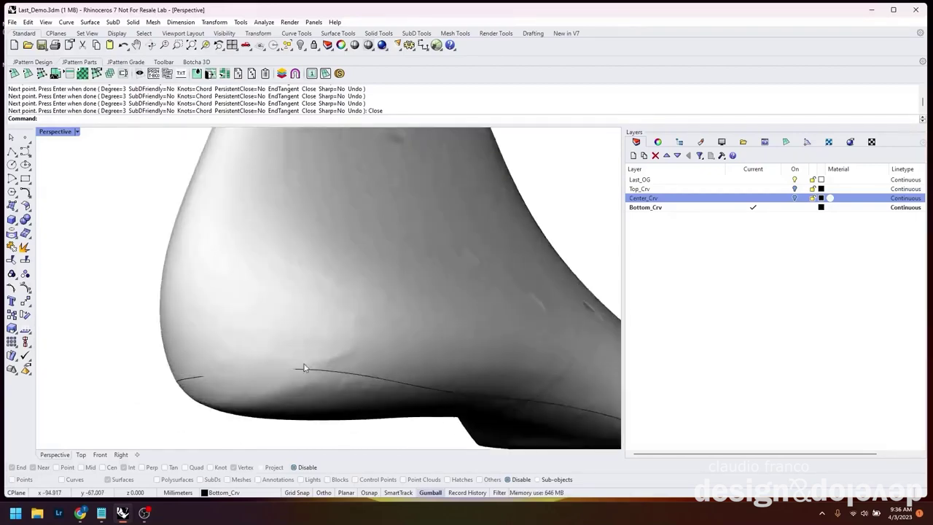
right_drag(306, 368, 359, 334)
scroll(359, 334, down, 3)
click(321, 215)
right_drag(321, 215, 301, 381)
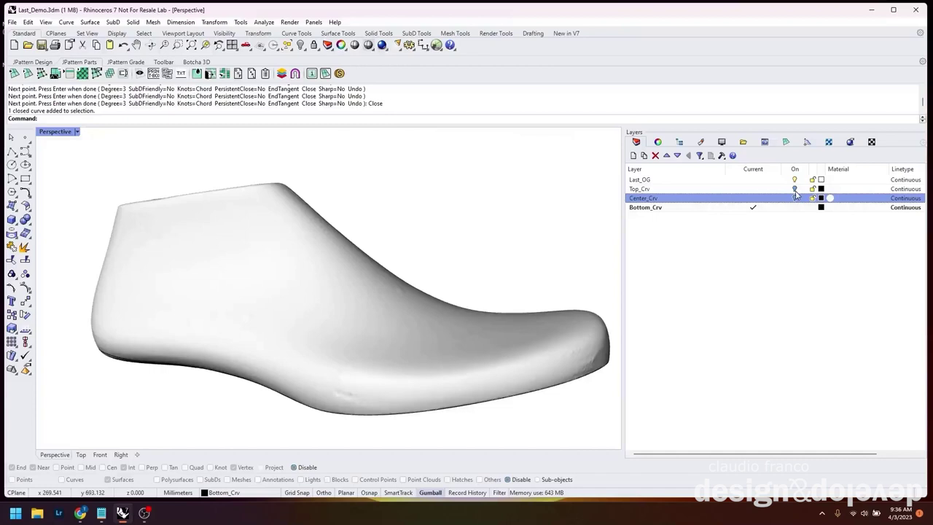
Hide the Last_OG layer and show the Center_Crv layer.
click(794, 179)
click(795, 198)
mouse_move(419, 248)
right_down()
mouse_move(322, 246)
mouse_move(408, 247)
right_up()
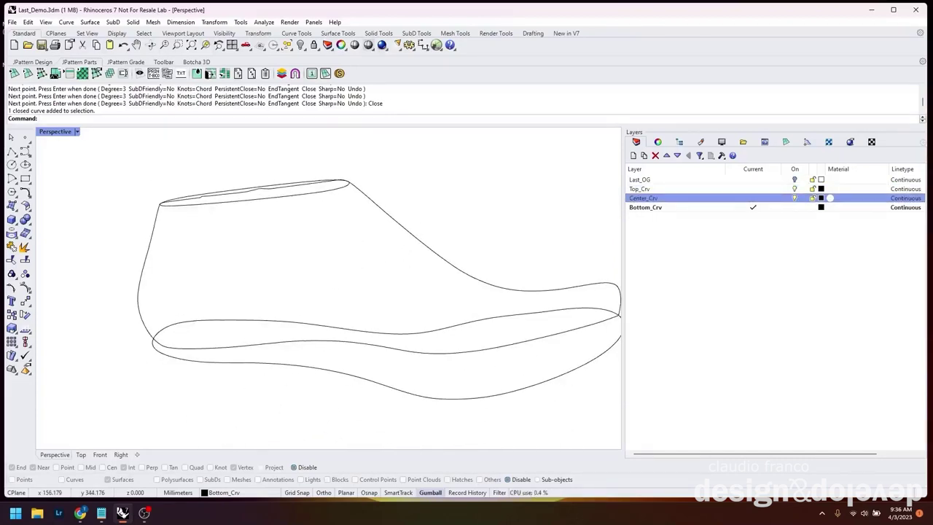
Split all the outline curves against each other with Split.
text(Split)
key(Return)
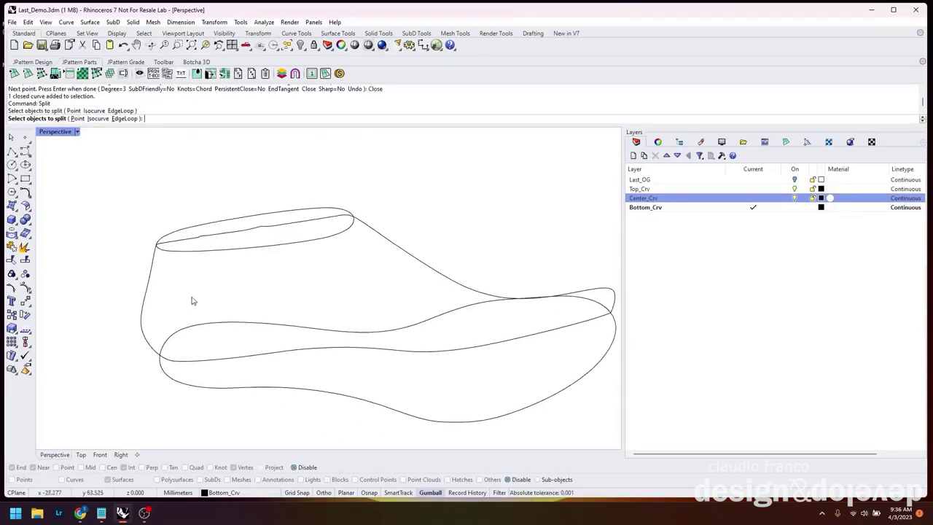
key(ctrl+a)
key(Escape)
Trim away the two unwanted curve pieces and view the outline in Shaded mode.
text(Trim)
key(Return)
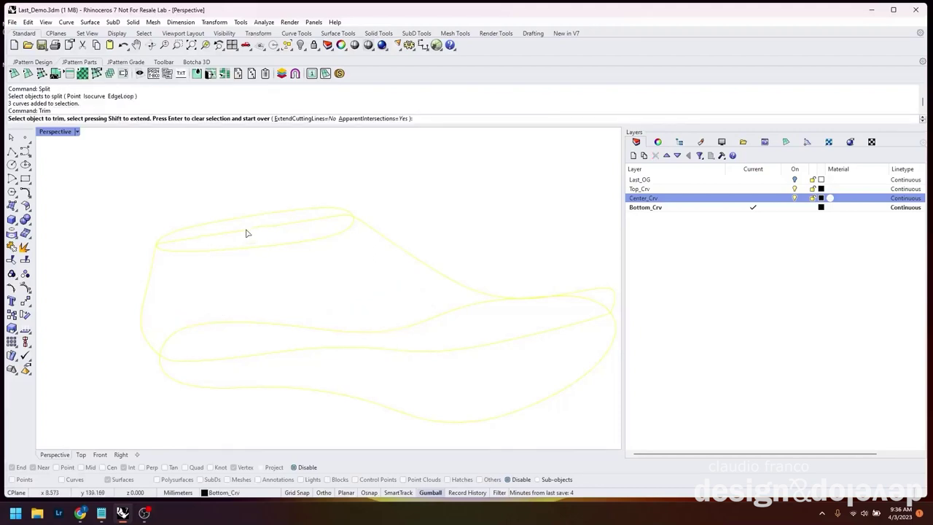
click(246, 234)
click(367, 353)
key(Return)
right_drag(353, 356, 377, 329)
right_drag(454, 196, 429, 275)
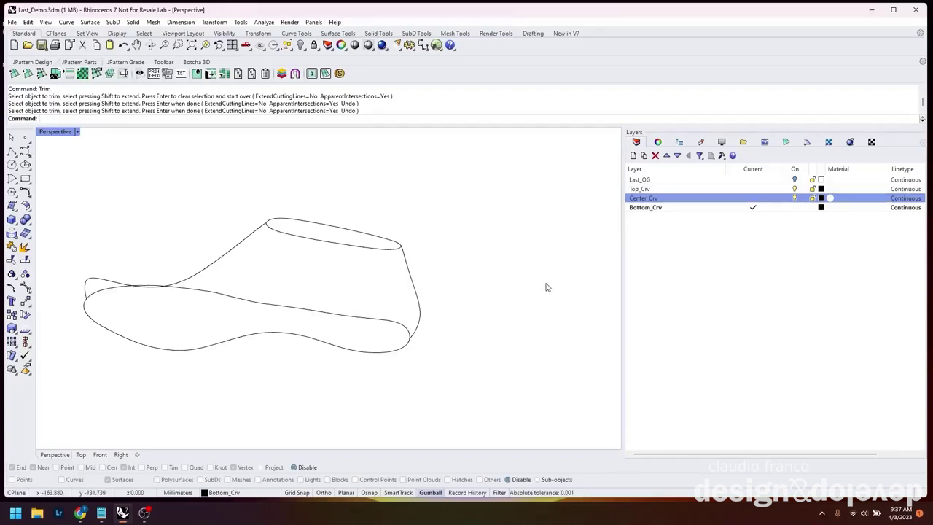
click(76, 132)
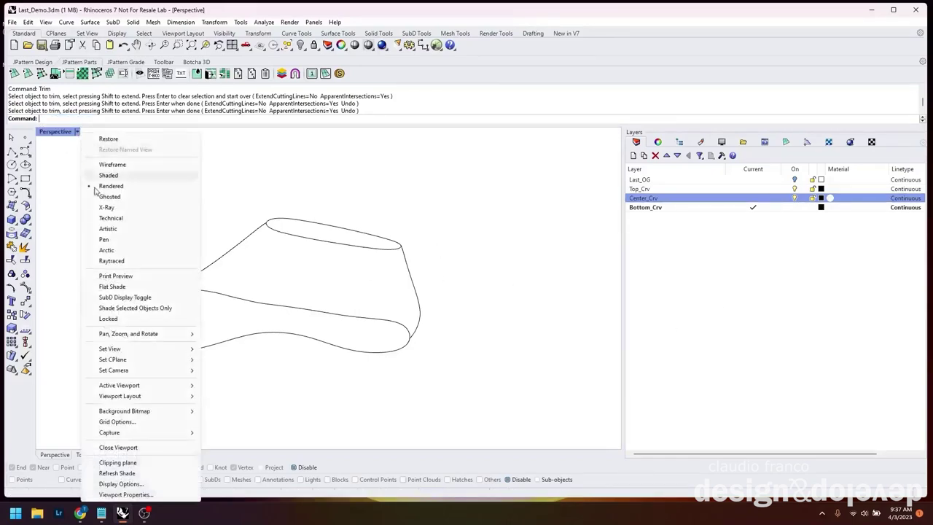
click(102, 191)
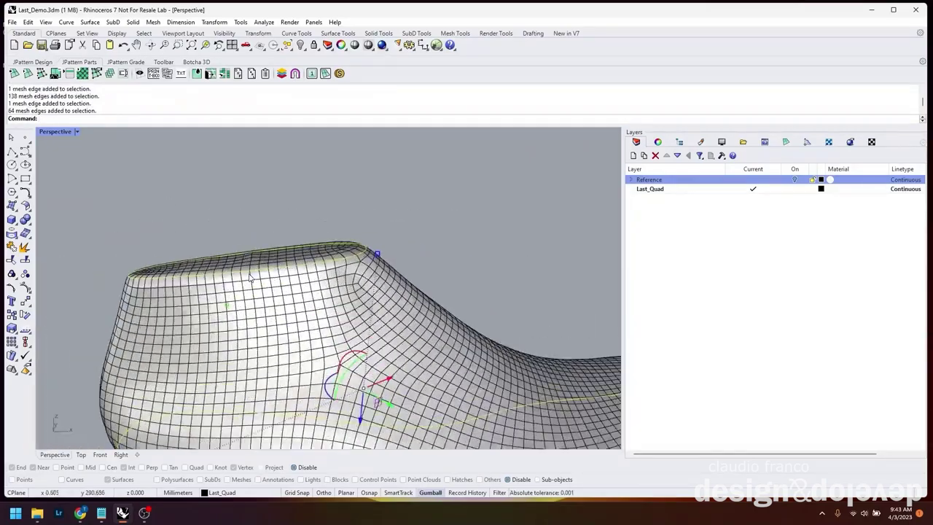
Unweld the quad mesh along the chosen edge loop and explode it into pieces.
right_drag(250, 277, 371, 317)
key(Return)
click(370, 317)
key(Return)
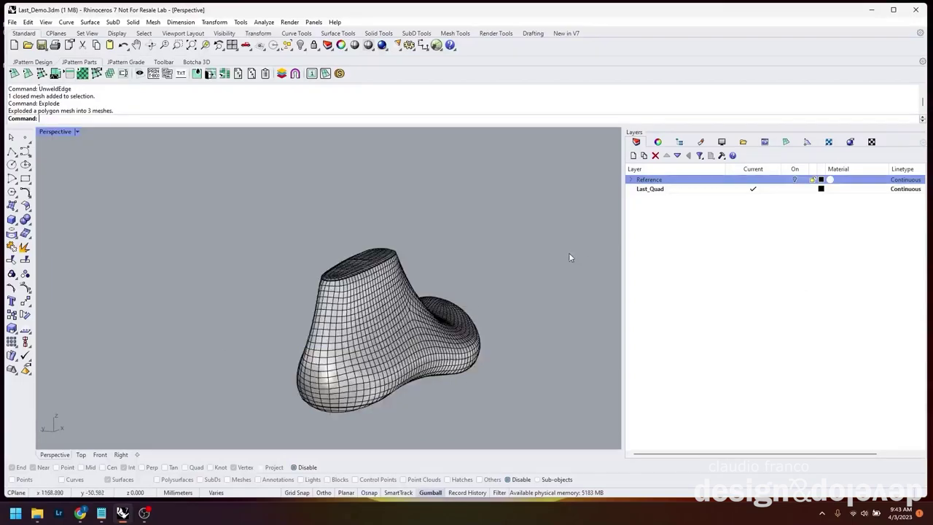
Select edge loops on the shaft, front and top, and unweld the mesh along them.
scroll(345, 253, up, 5)
double_click(345, 252)
scroll(425, 296, down, 5)
right_drag(425, 295, 354, 265)
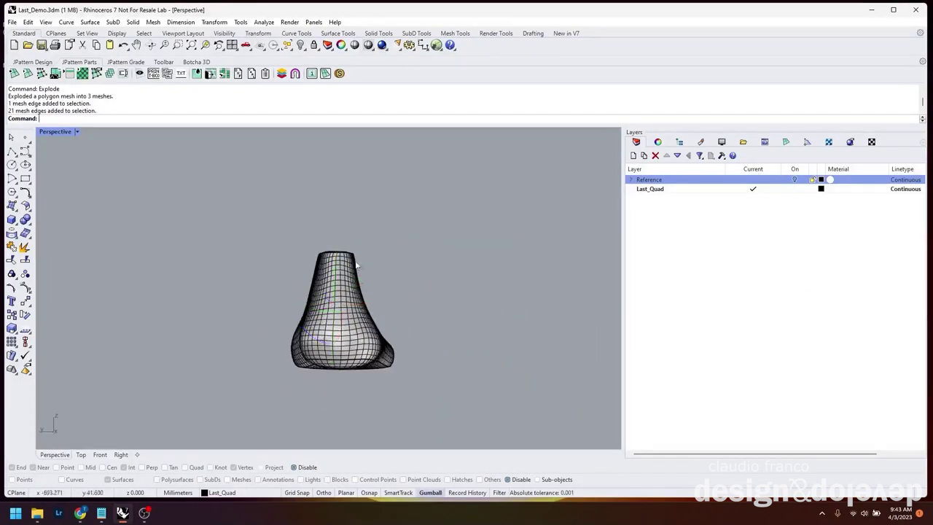
double_click(354, 265)
scroll(354, 265, up, 4)
scroll(452, 304, down, 4)
key(Return)
key(Return)
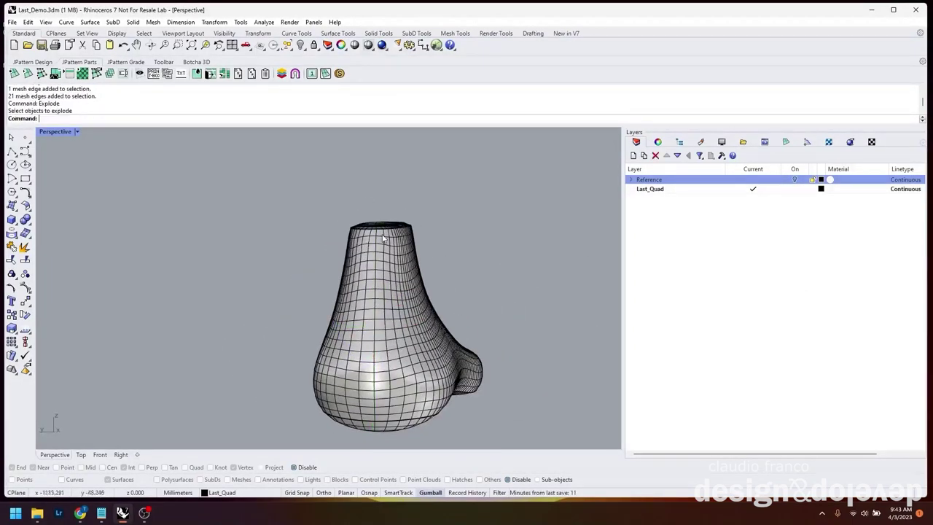
scroll(369, 211, up, 4)
double_click(365, 233)
text(UnweldEdge)
key(Return)
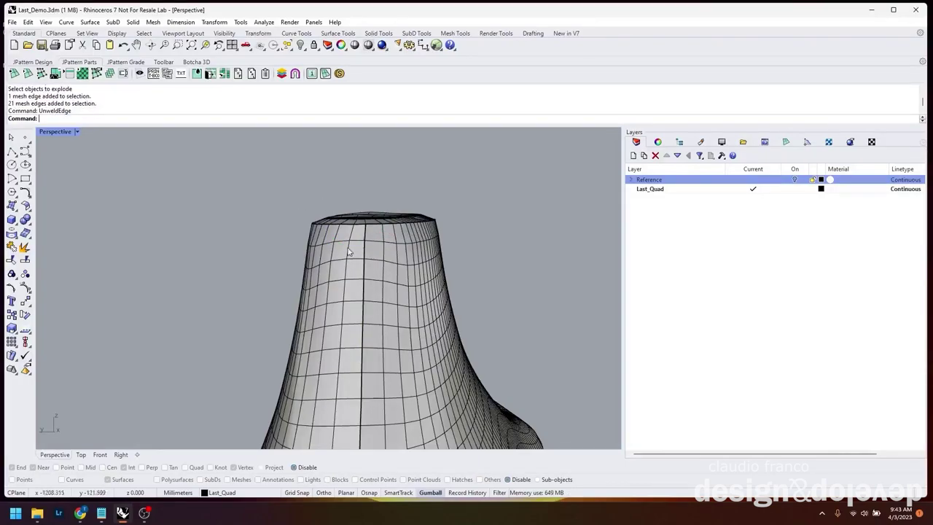
Select the top cap piece of the last and delete it.
scroll(366, 233, down, 5)
right_drag(366, 233, 408, 262)
click(343, 202)
scroll(343, 203, up, 3)
right_drag(342, 203, 437, 291)
key(Delete)
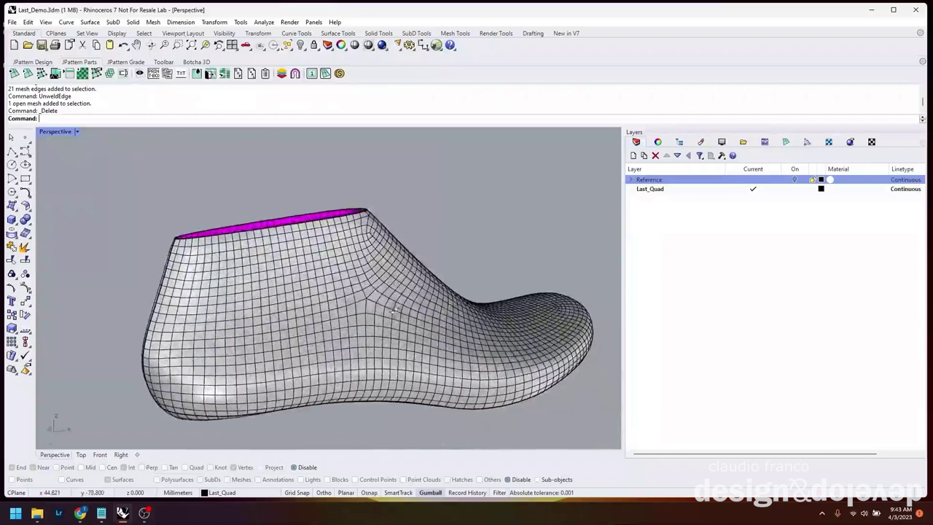
Undo the cap deletion and duplicate the Last_Quad layer.
key(ctrl+z)
key(Escape)
click(673, 193)
right_click(674, 194)
click(714, 289)
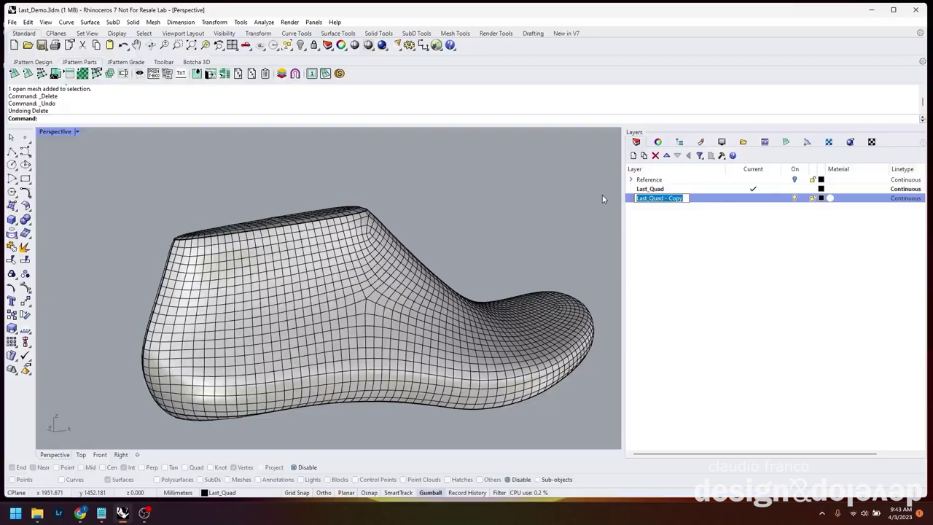
Make Last_Quad - Copy the current layer and select the shoe last mesh.
right_drag(602, 195, 510, 208)
click(490, 334)
key(Escape)
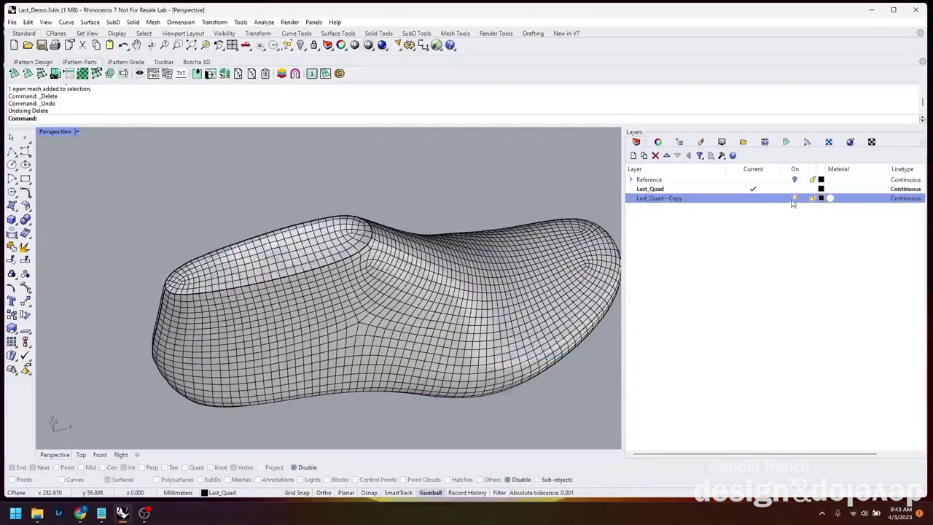
click(752, 197)
click(263, 248)
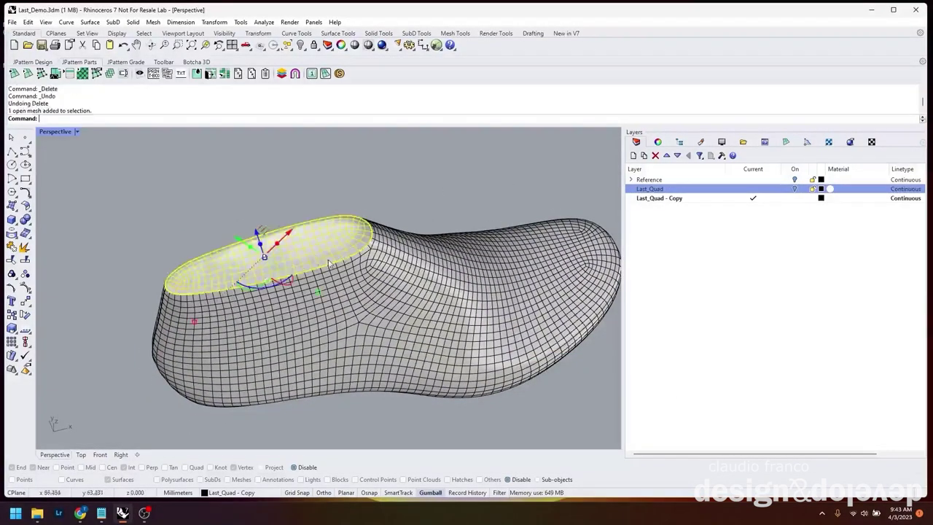
right_drag(262, 247, 878, 96)
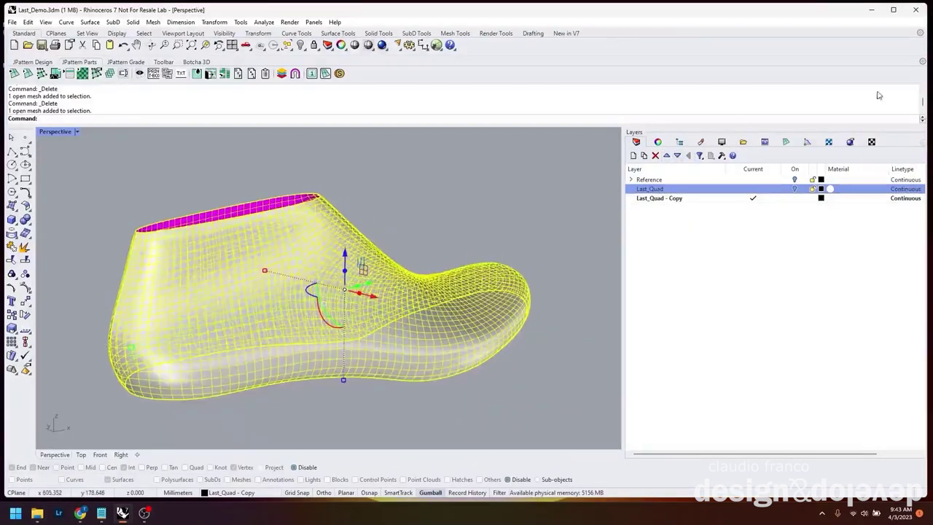
Unwrap the last in the Botcha UV editor and display it with a UV grid texture.
click(828, 143)
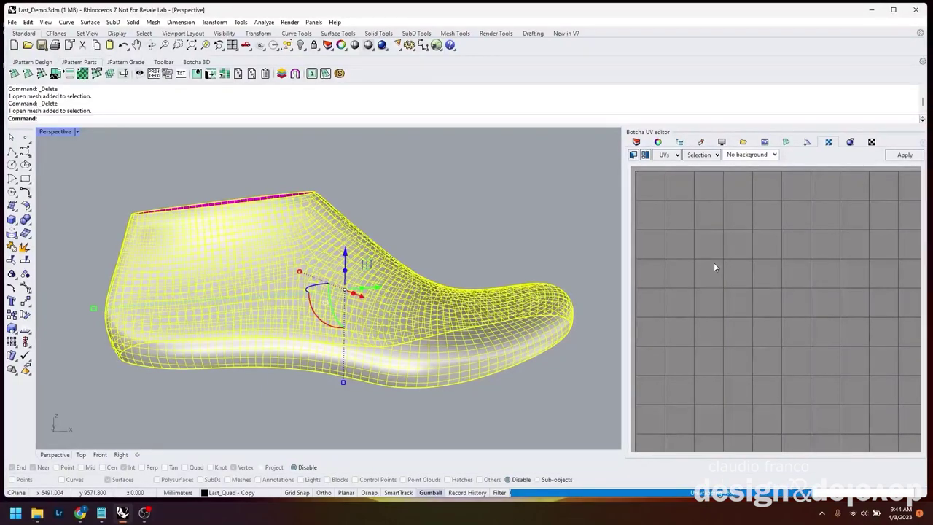
click(765, 155)
click(762, 172)
right_drag(474, 192, 306, 246)
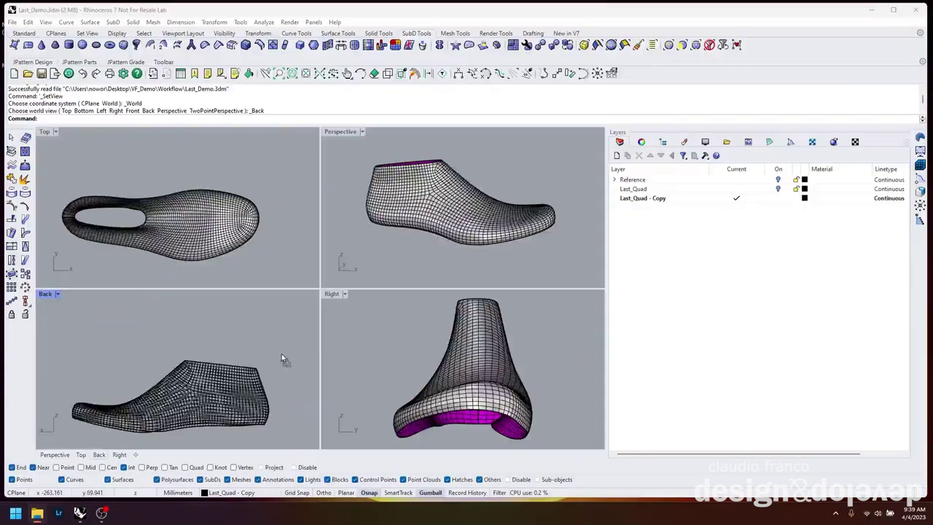
Place the shoe image in the Back view as a Picture spanning two corners.
drag(281, 357, 267, 361)
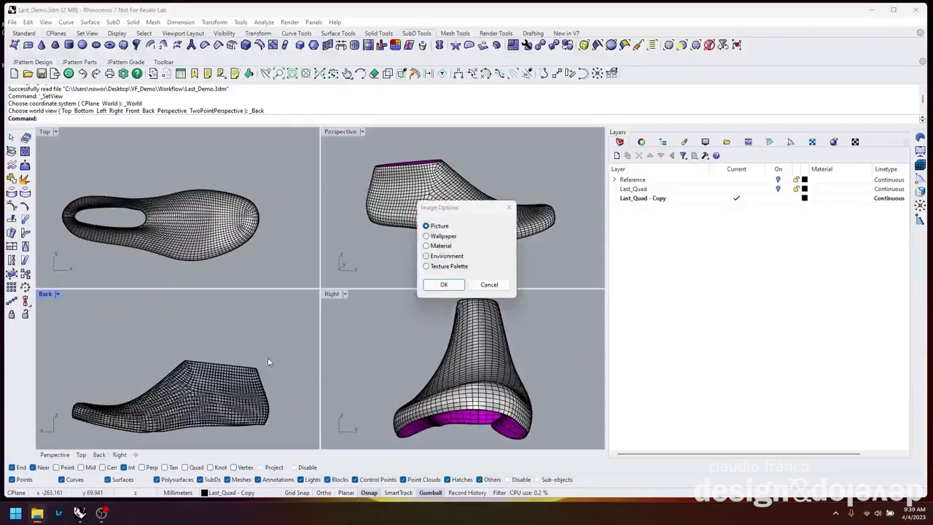
click(443, 284)
click(284, 440)
click(141, 332)
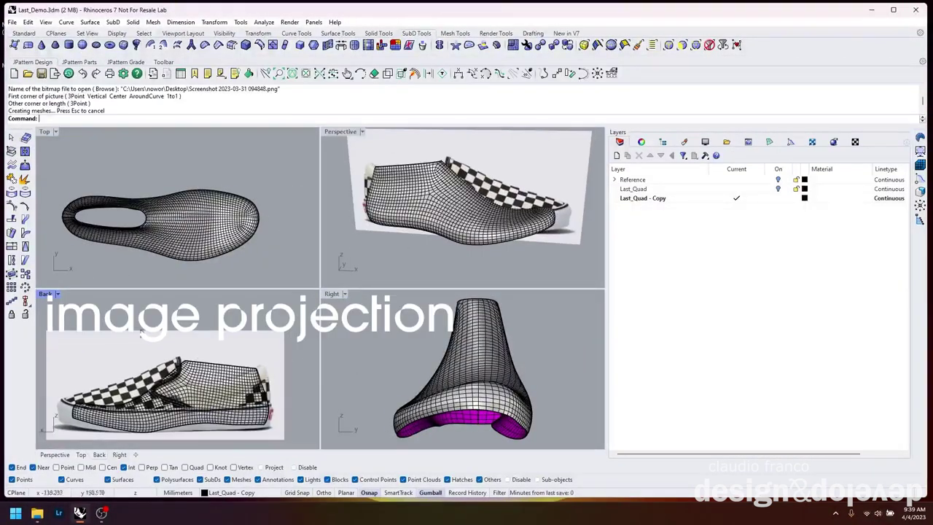
Maximize the Back view and nudge the picture slightly upward with the gumball.
double_click(45, 294)
scroll(237, 272, up, 3)
click(237, 272)
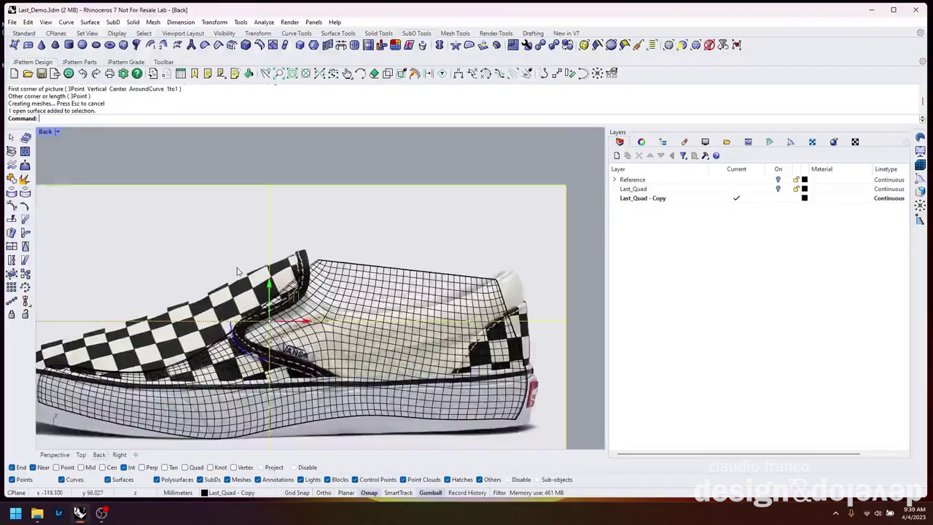
scroll(237, 272, down, 1)
scroll(237, 272, up, 1)
drag(270, 285, 270, 267)
scroll(361, 277, down, 2)
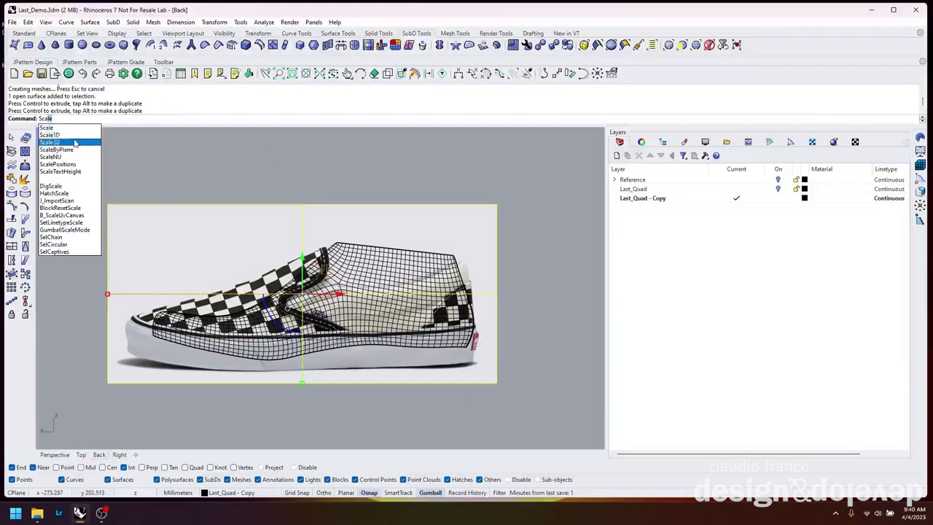
Scale the picture from a heel base point so it matches the last's length.
key(Return)
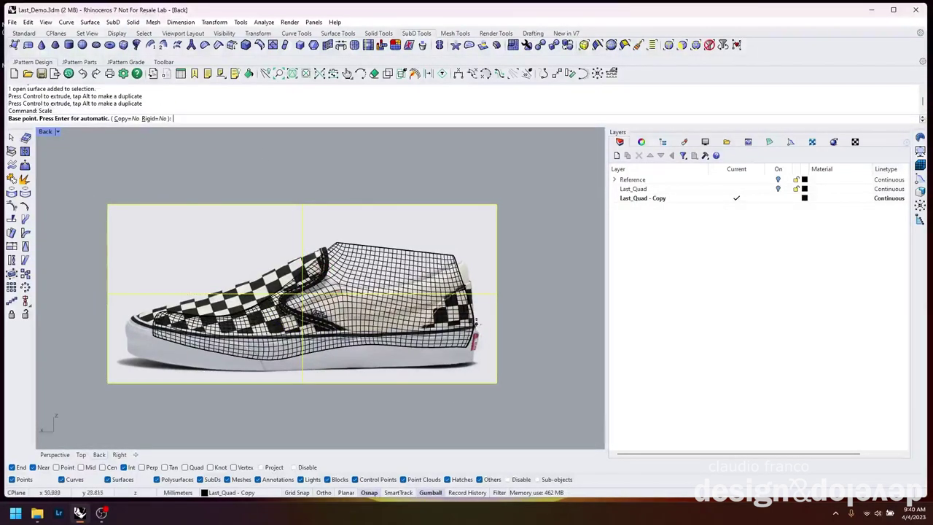
click(475, 321)
click(107, 295)
click(130, 295)
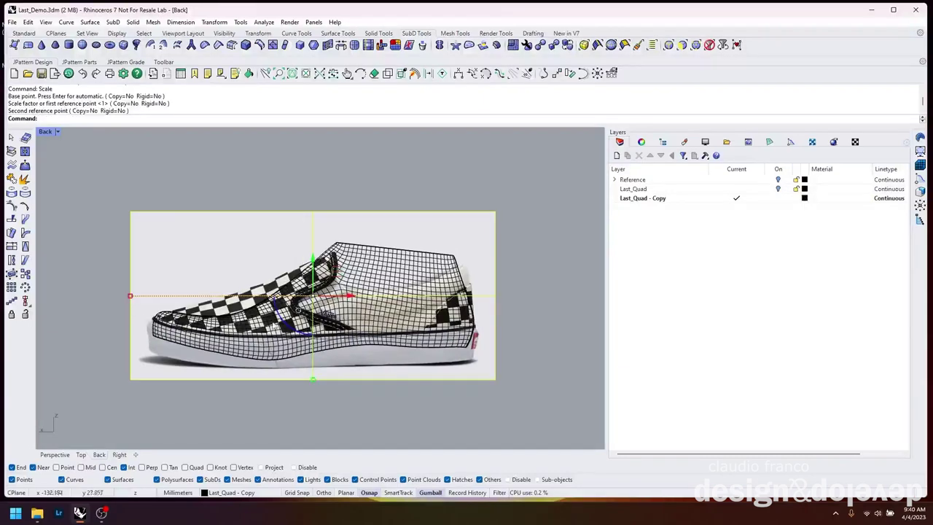
scroll(472, 298, up, 5)
scroll(522, 273, down, 3)
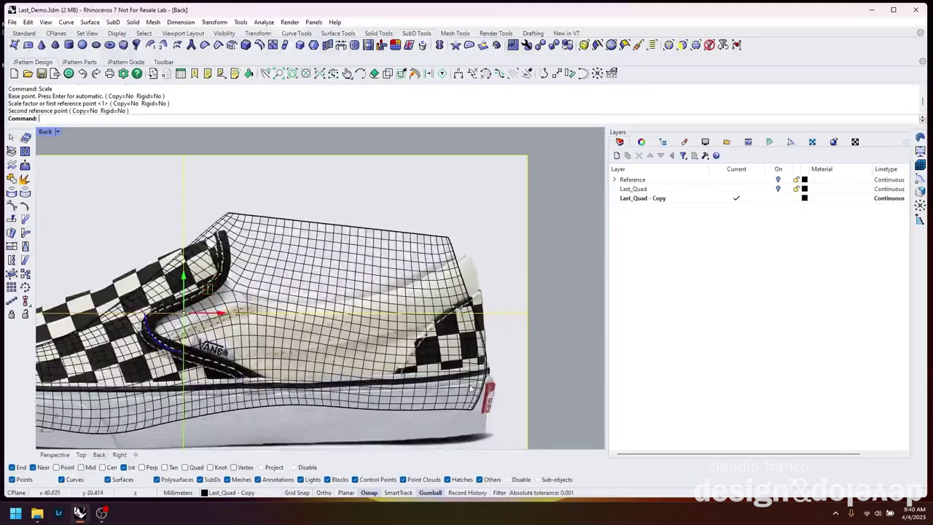
click(510, 294)
key(Escape)
scroll(397, 305, down, 1)
Move the shoe picture onto a new layer in the Model Outliner and rename it Photo.
click(460, 240)
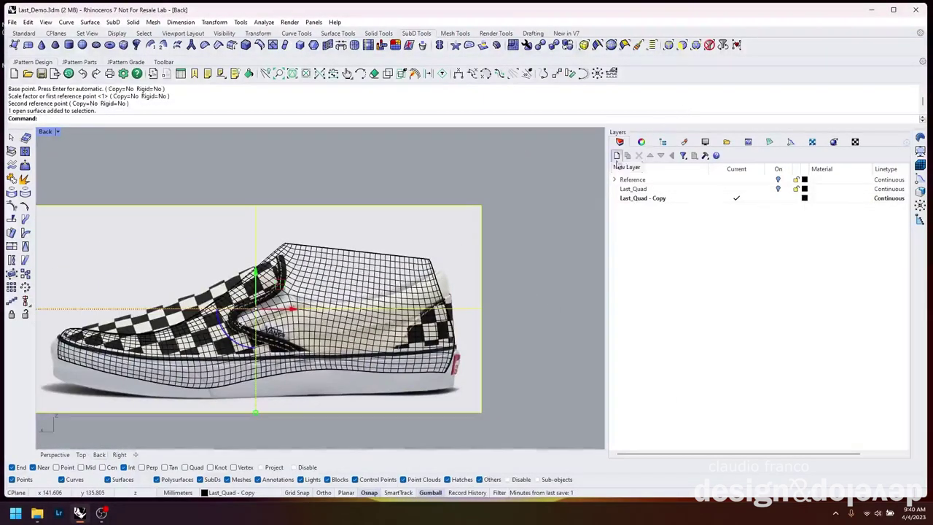
click(662, 141)
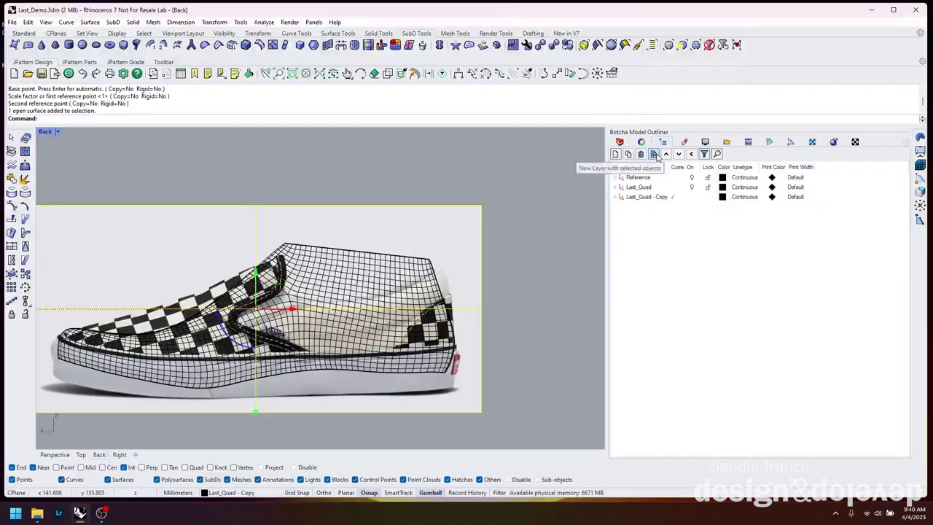
click(653, 153)
double_click(648, 209)
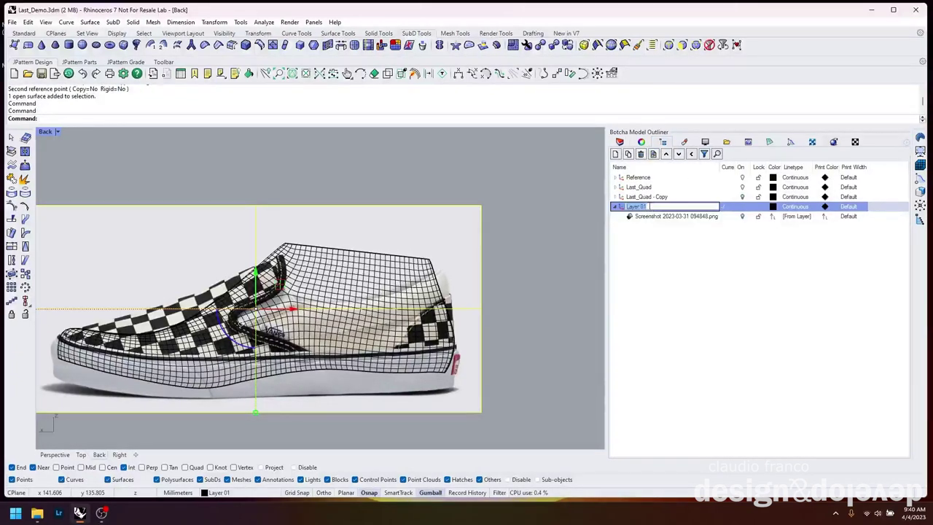
Select the shoe picture's mesh in the Back view.
drag(516, 240, 552, 267)
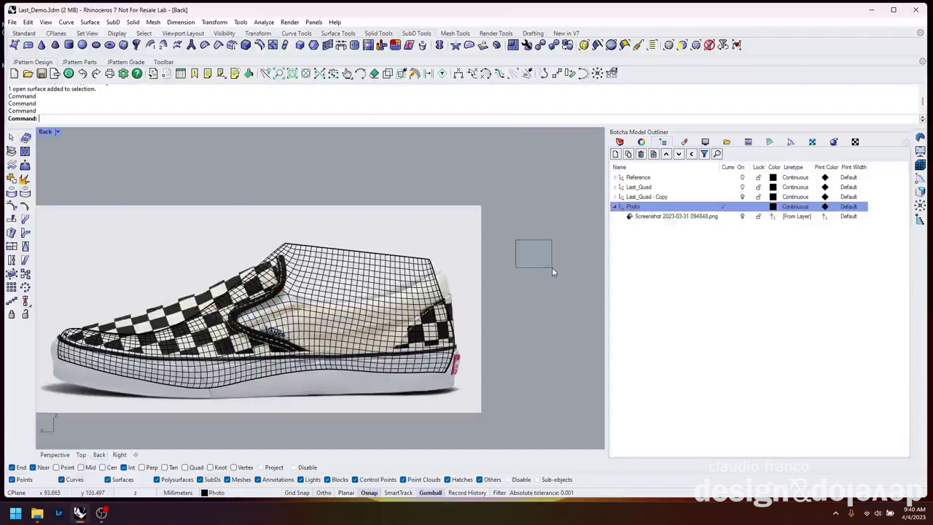
click(477, 302)
click(561, 364)
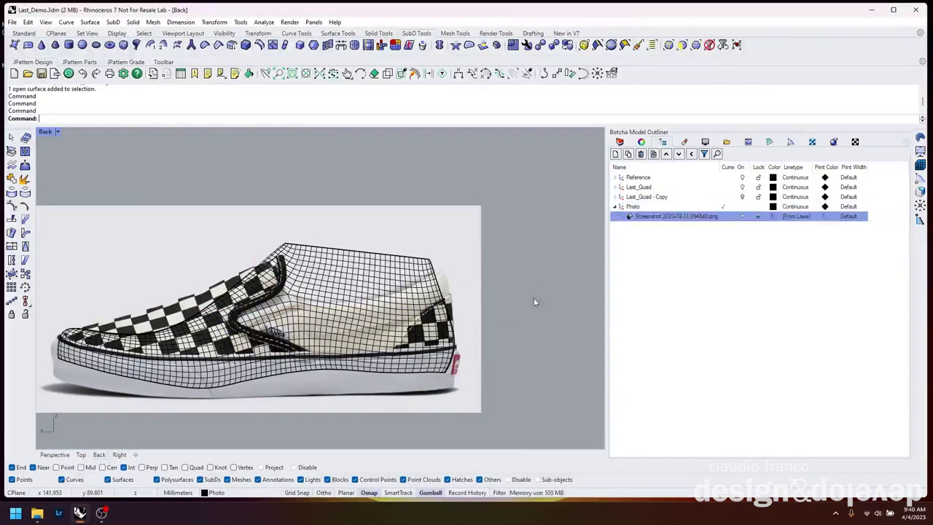
Soft-edit the last mesh with falloff size 25, pulling the heel corner outward to the photo.
click(790, 142)
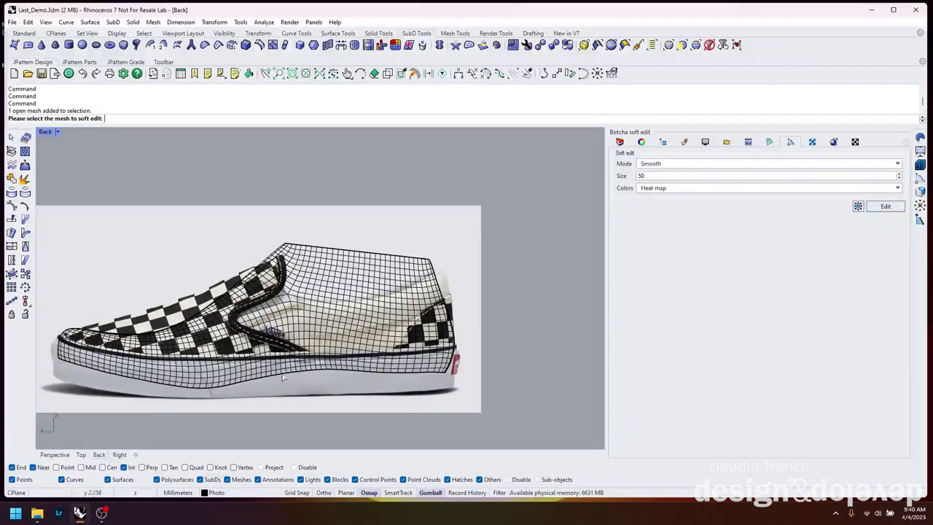
click(452, 328)
scroll(510, 308, up, 5)
click(558, 348)
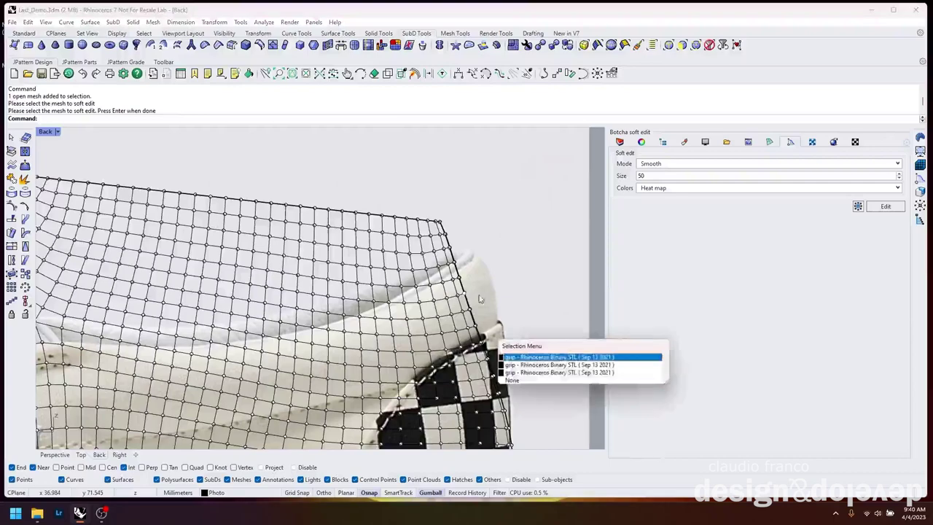
click(558, 364)
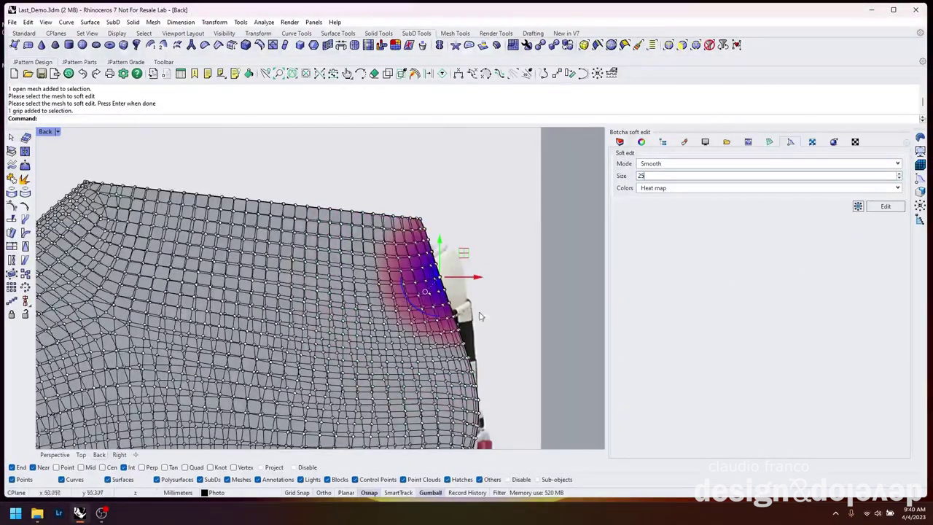
key(Return)
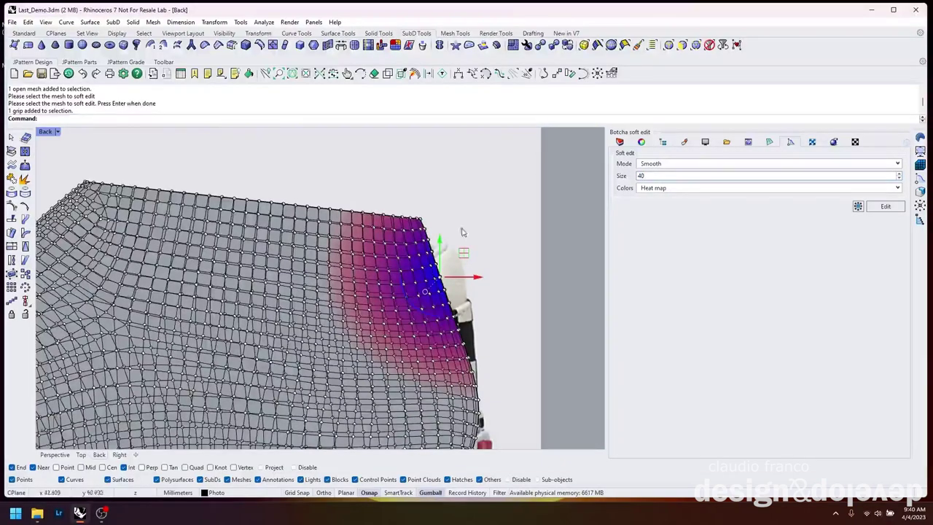
drag(461, 232, 515, 373)
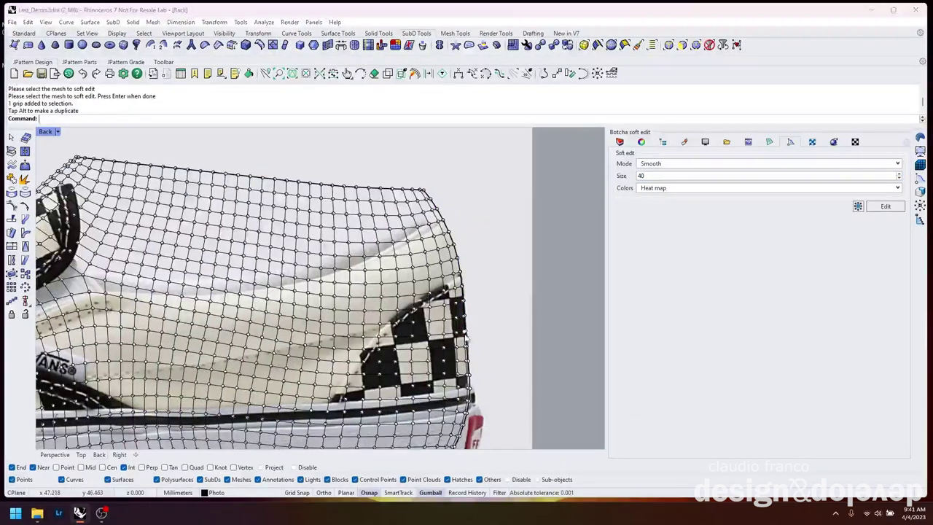
Pick and adjust further grips along the last mesh's heel edge.
click(463, 337)
click(514, 265)
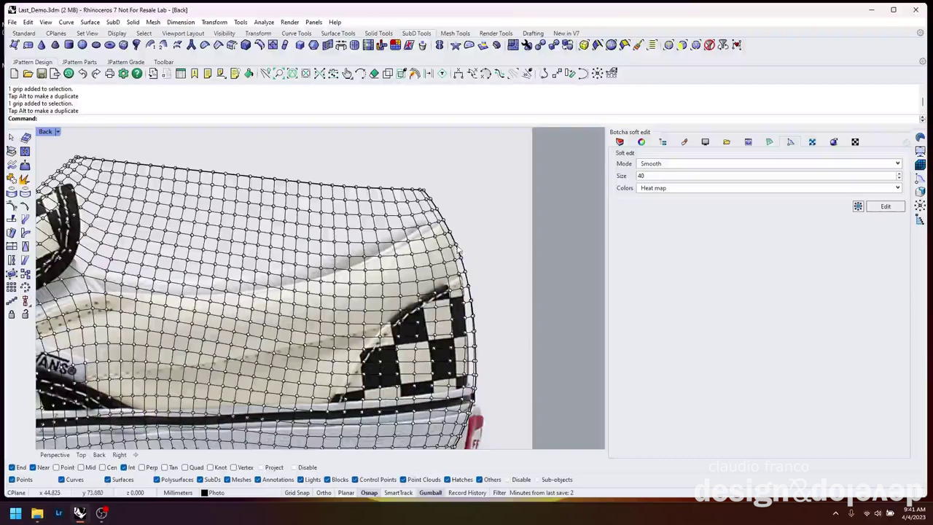
click(509, 268)
click(536, 357)
click(483, 304)
click(510, 272)
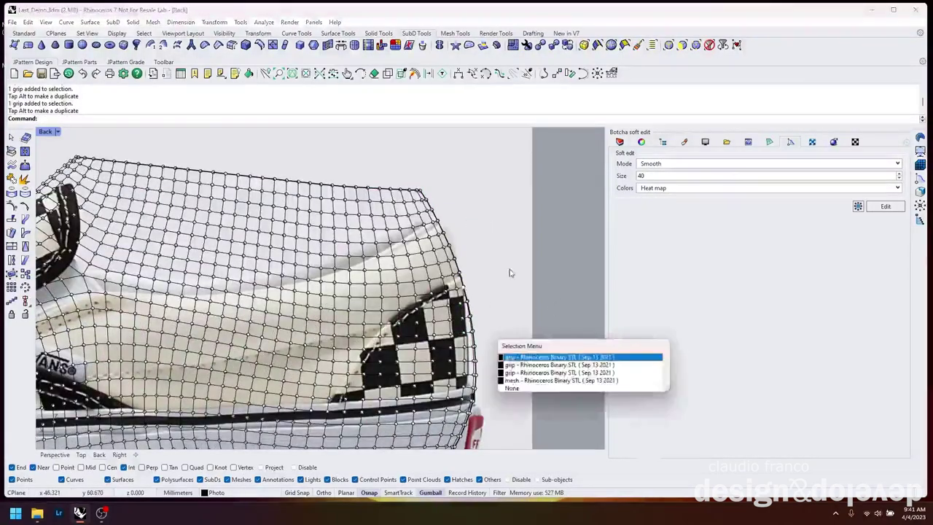
click(510, 272)
click(510, 273)
click(536, 357)
click(536, 345)
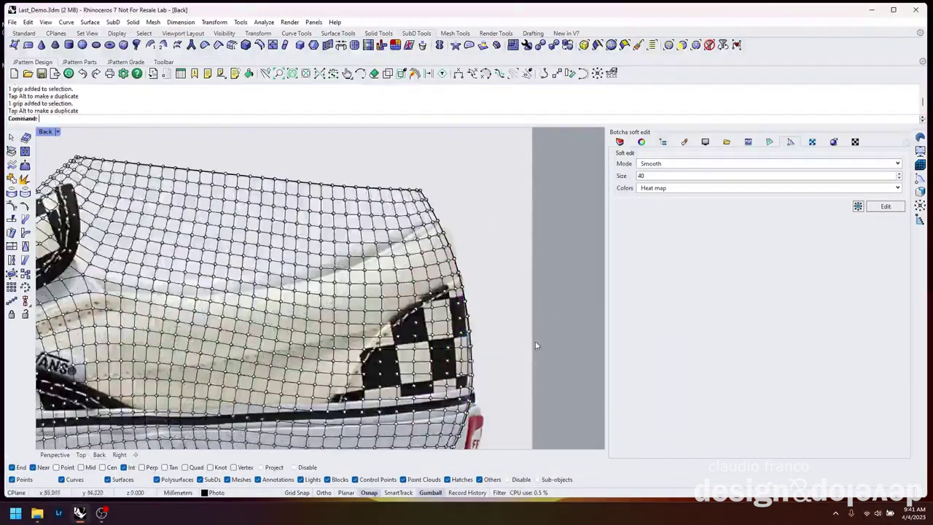
Reshape a collar grip near the heel, then select the whole last mesh.
right_drag(535, 345, 405, 336)
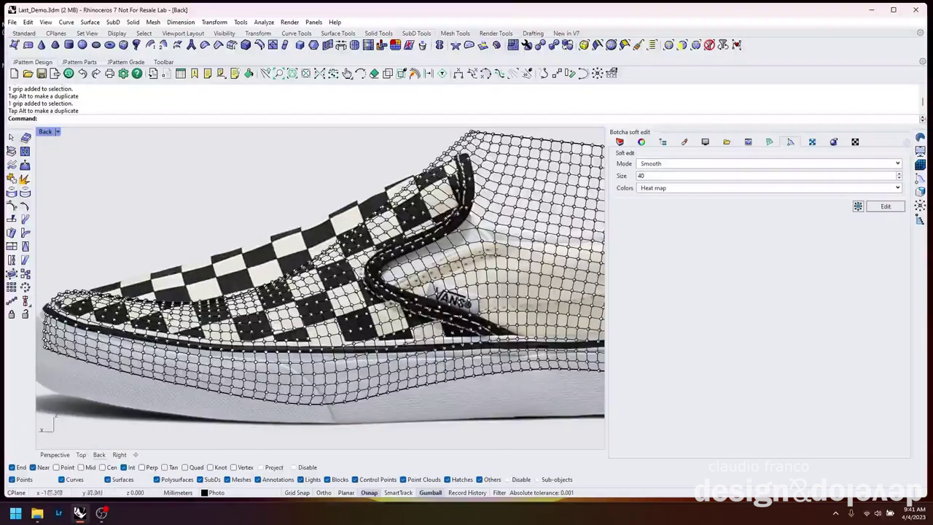
scroll(407, 199, up, 5)
click(408, 199)
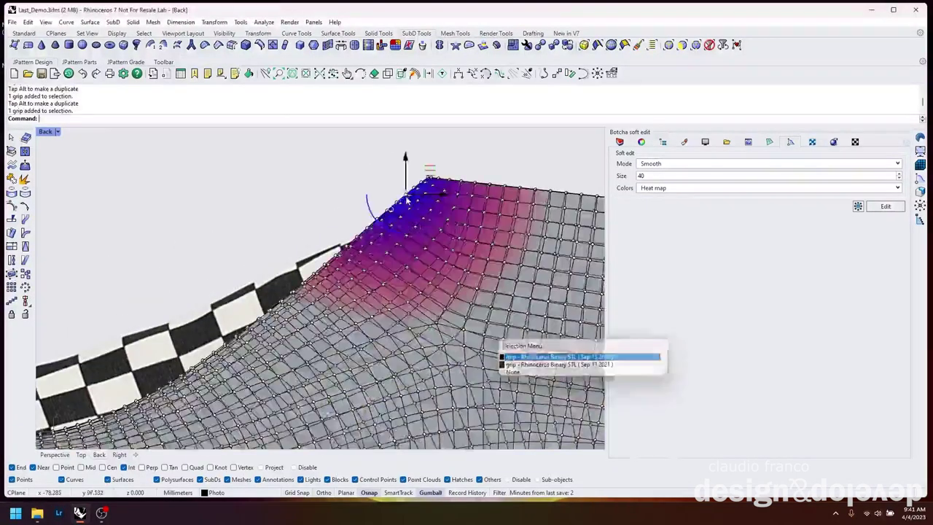
scroll(409, 200, down, 3)
key(Escape)
right_drag(323, 156, 326, 177)
scroll(325, 178, up, 2)
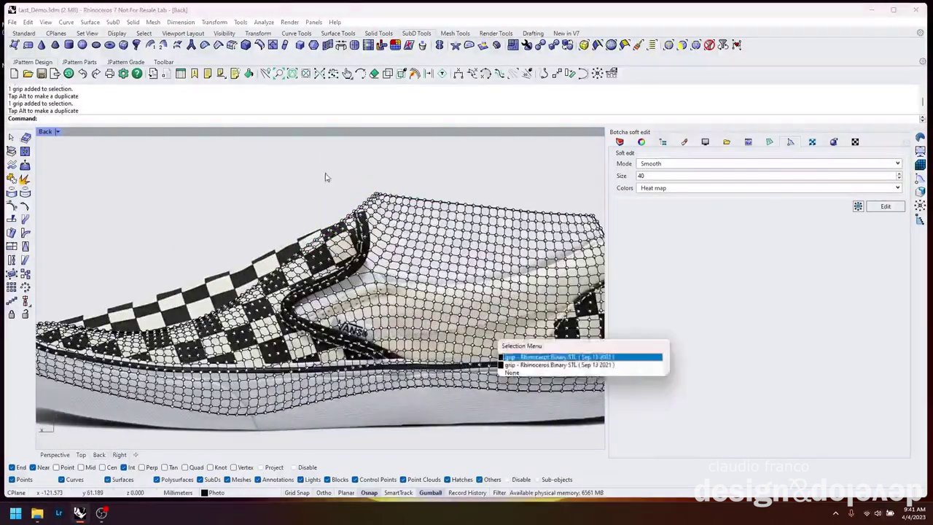
key(Return)
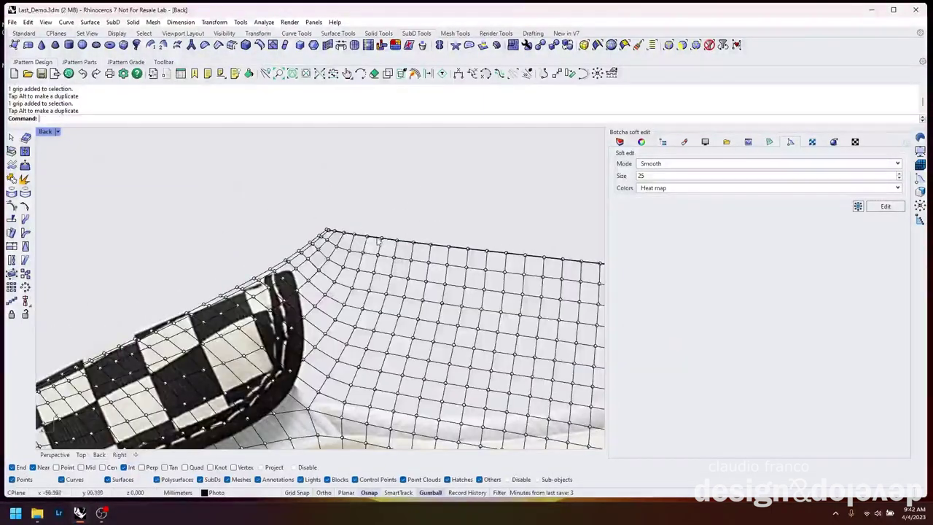
click(380, 241)
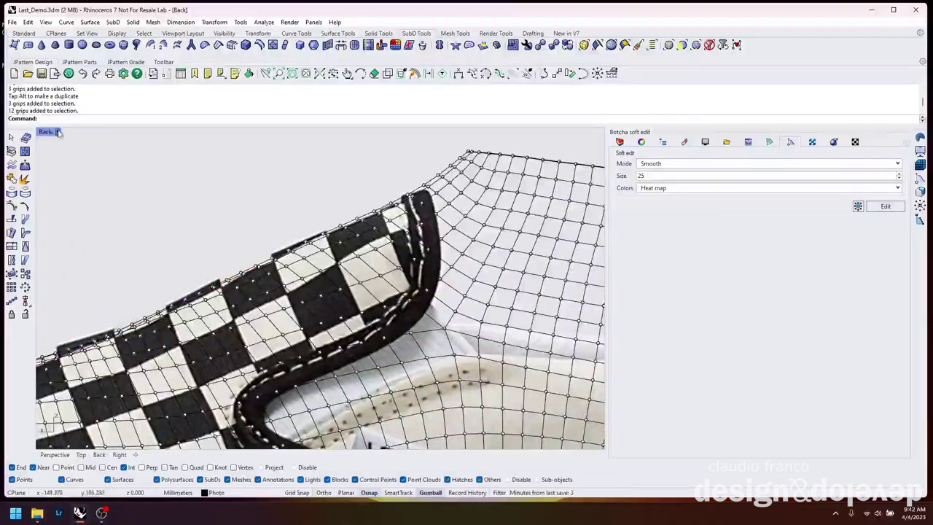
Hide the mesh's control points with Poff and frame the shoe upper in an enlarged Perspective view.
double_click(46, 132)
right_drag(510, 190, 588, 161)
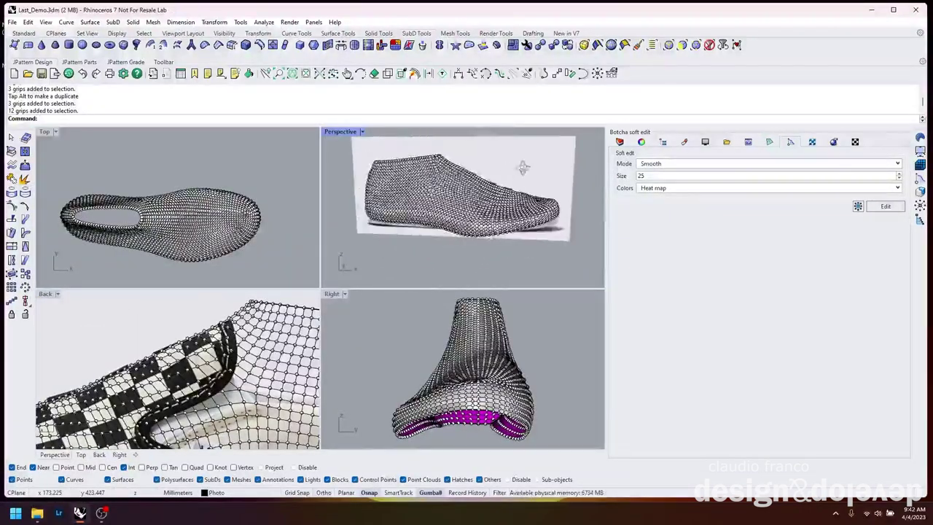
right_drag(522, 167, 474, 190)
text(Poff)
key(Return)
right_drag(452, 218, 397, 250)
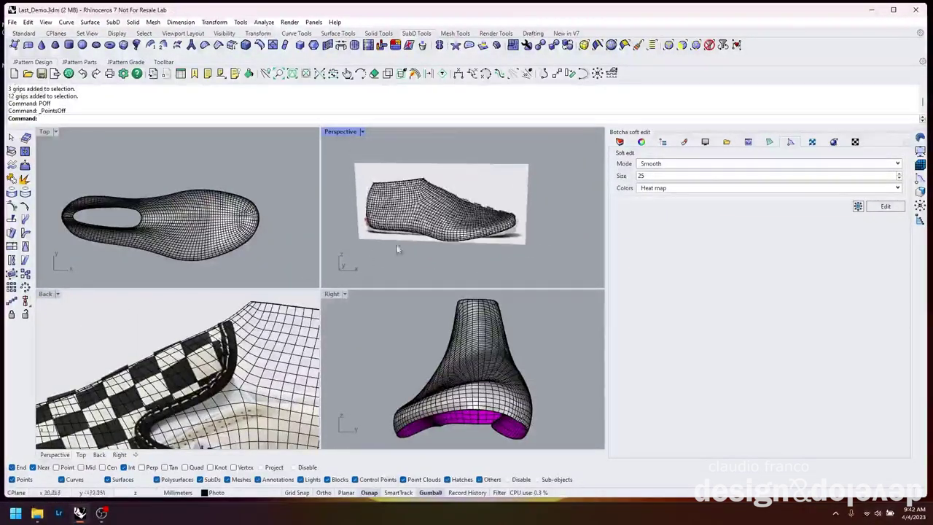
double_click(340, 131)
shift+right_drag(338, 197, 479, 267)
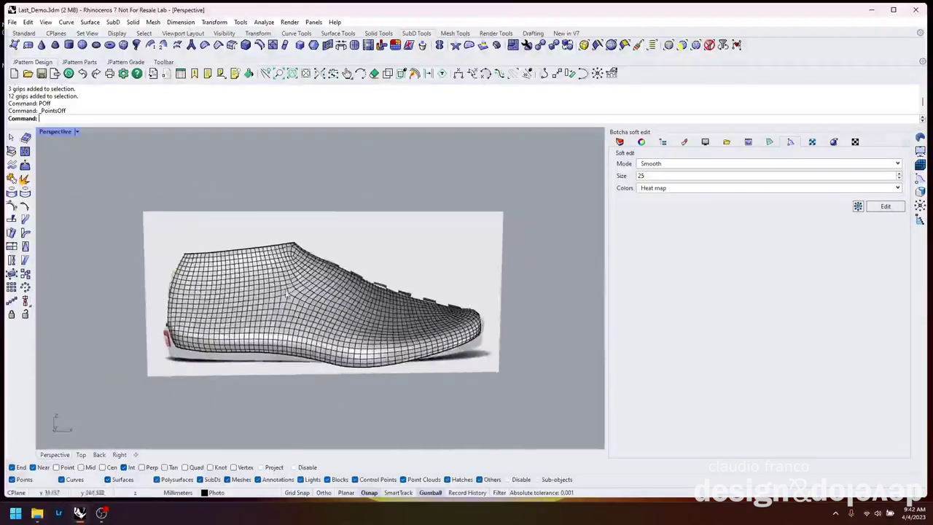
right_drag(289, 294, 371, 297)
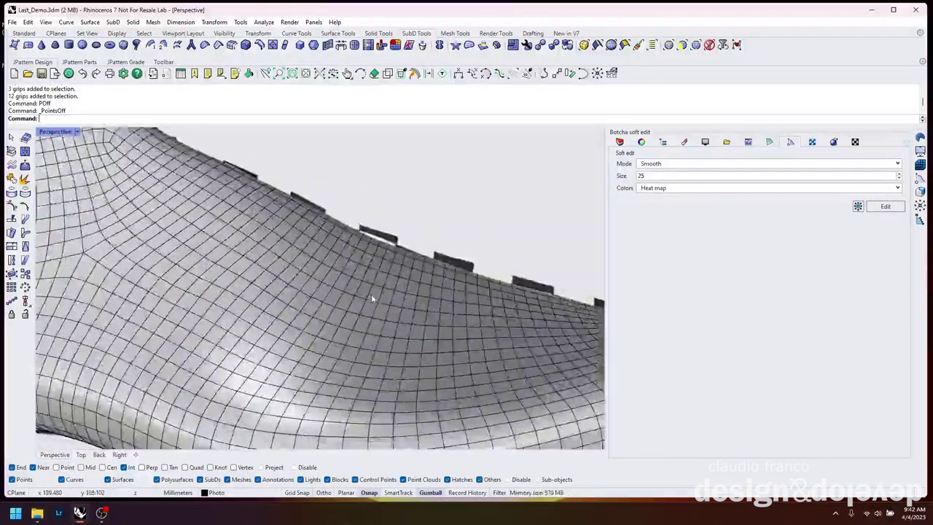
scroll(371, 297, down, 5)
scroll(466, 204, down, 2)
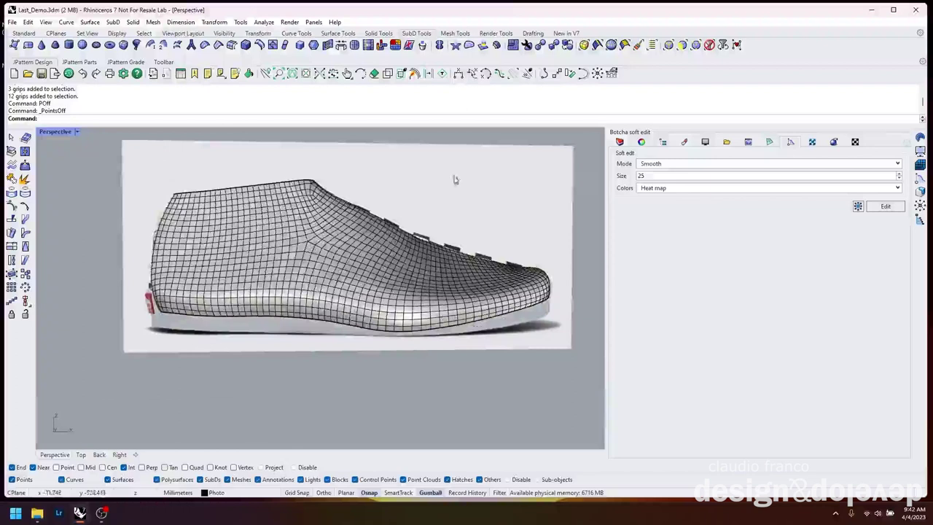
Run B_ProjectImage with the screenshot photo, projecting from the shoe mesh onto the target mesh.
text(B_ProjectImage)
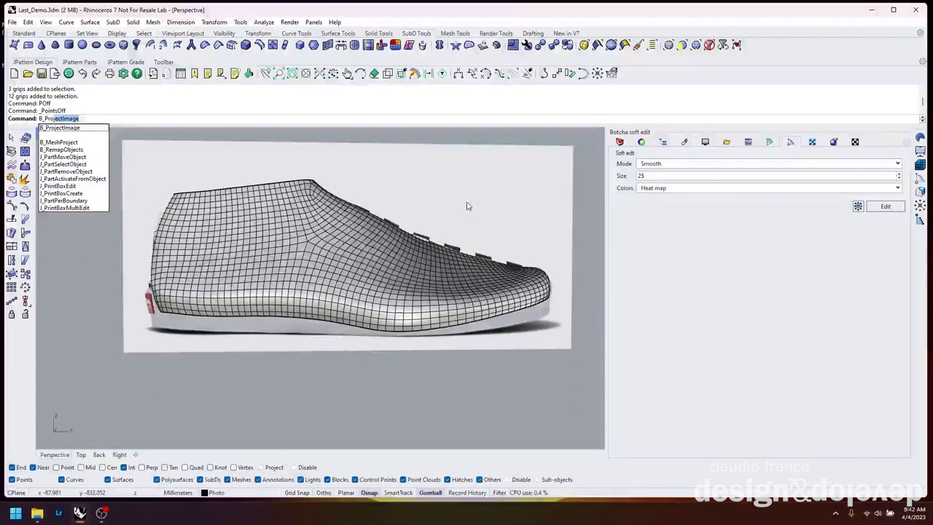
click(75, 129)
click(662, 142)
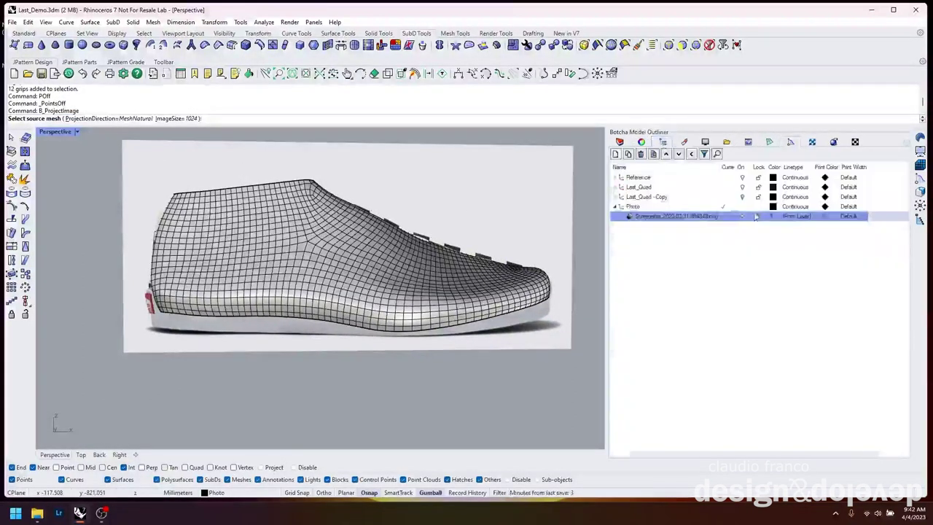
click(742, 218)
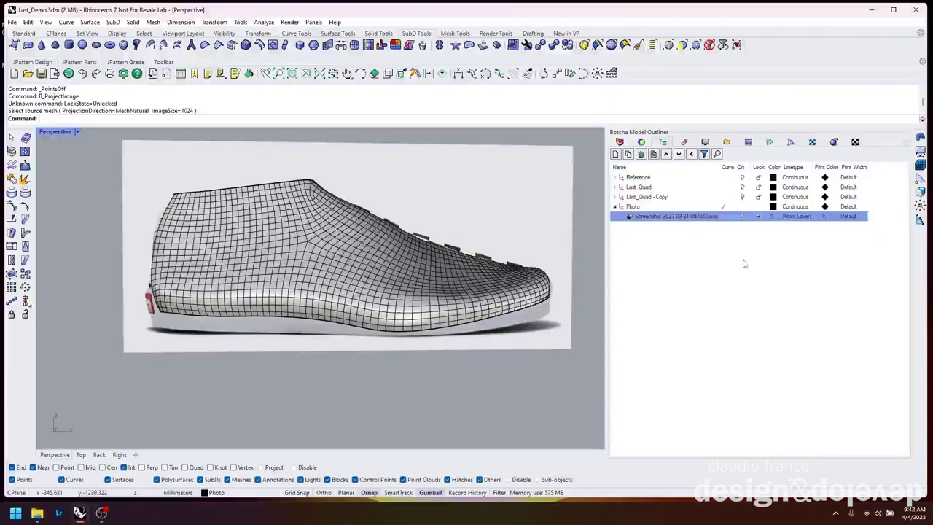
key(Return)
click(233, 240)
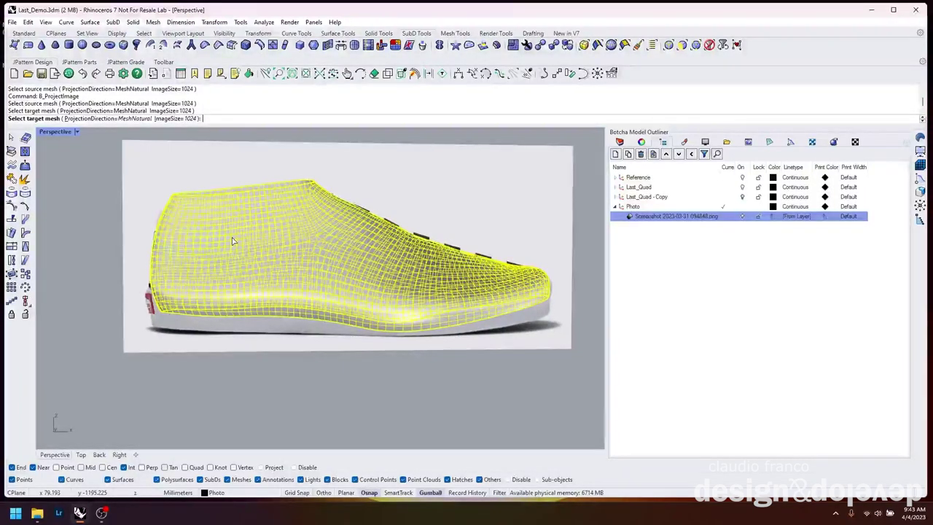
click(233, 241)
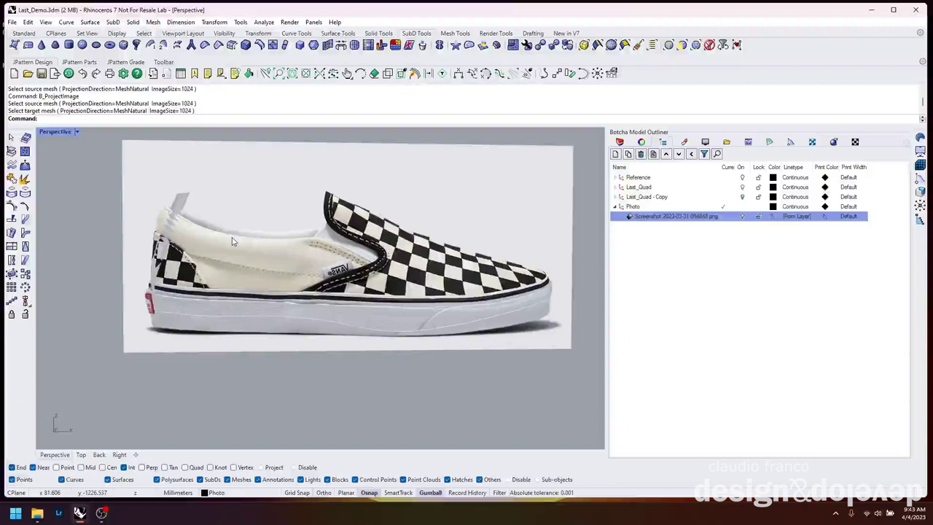
Inspect the checkerboard-textured shoe from its other side and heel, then select the mesh.
right_drag(234, 240, 809, 208)
right_drag(175, 277, 571, 265)
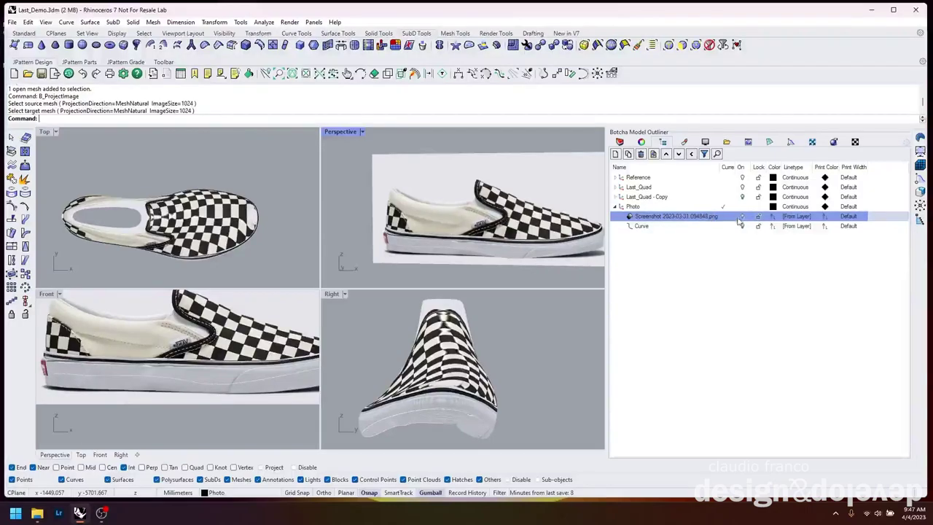
scroll(248, 379, down, 2)
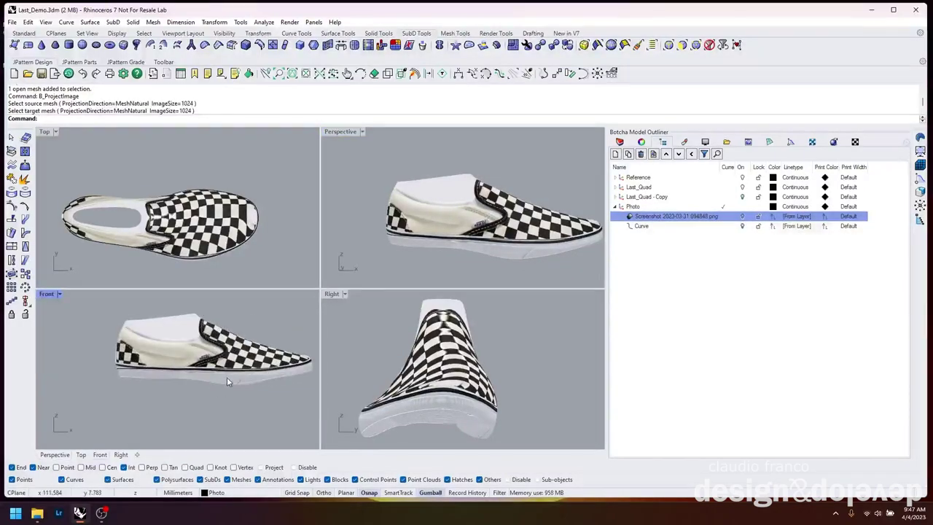
mouse_move(403, 212)
right_down()
mouse_move(452, 216)
mouse_move(408, 212)
right_up()
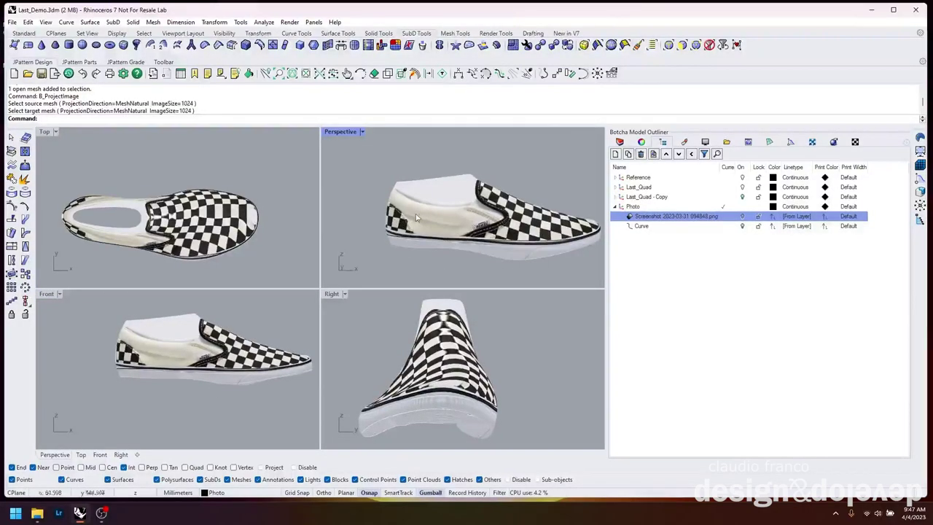
scroll(530, 233, up, 3)
right_drag(530, 234, 510, 207)
click(510, 206)
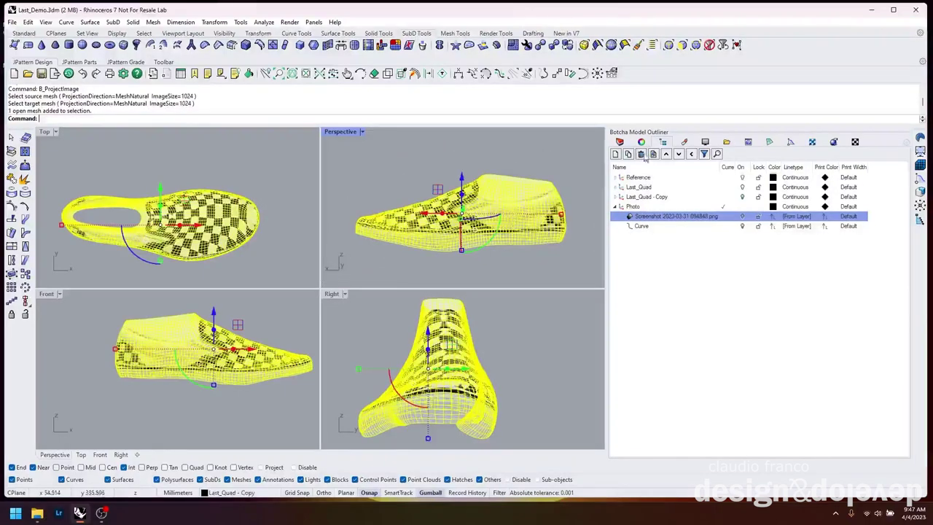
Add the unwrapped UVs as a flat mesh placed in the Top view, with no background.
click(813, 142)
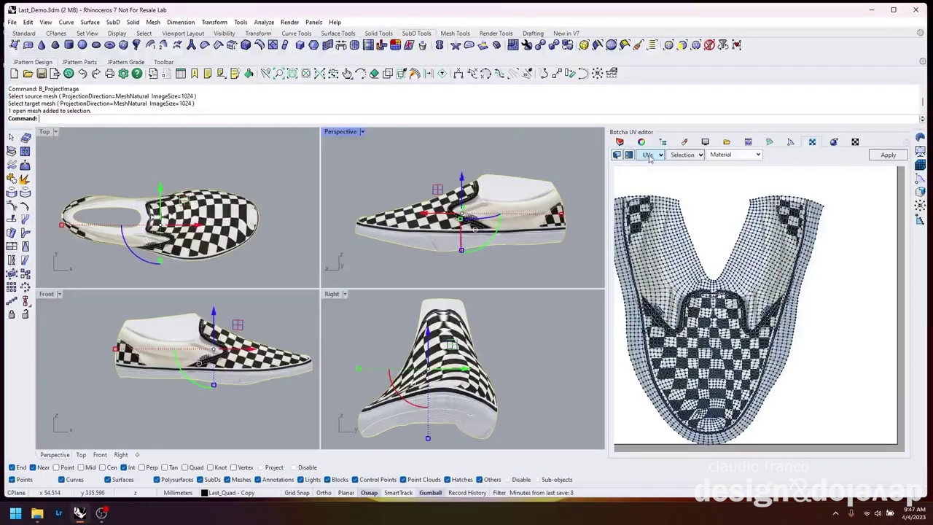
click(650, 155)
click(601, 201)
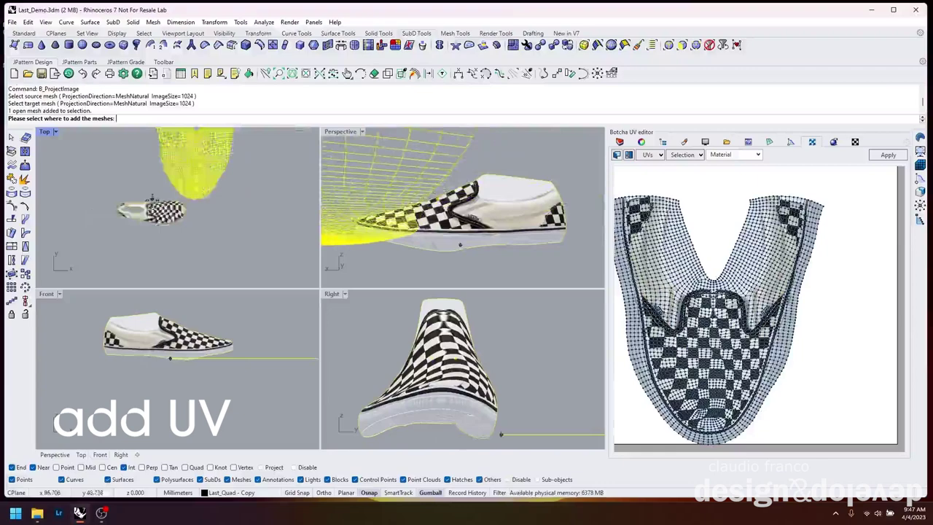
click(191, 176)
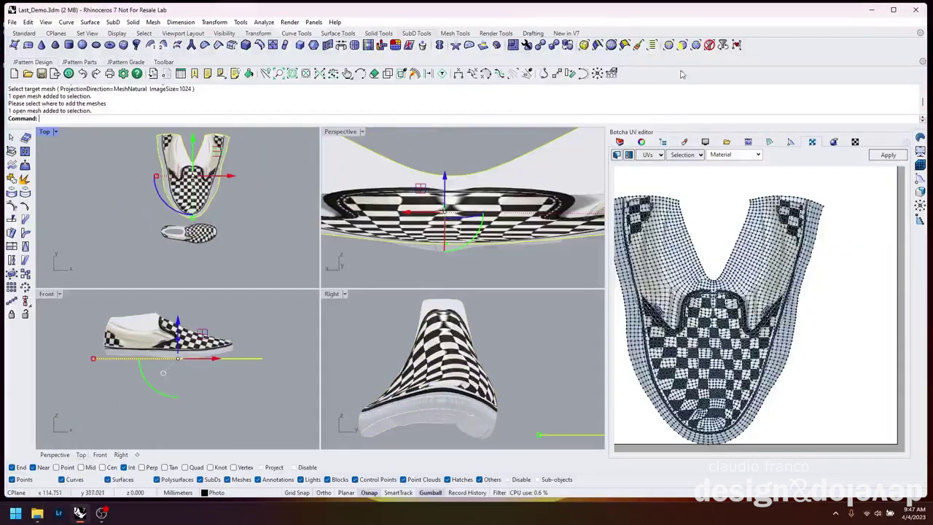
click(747, 164)
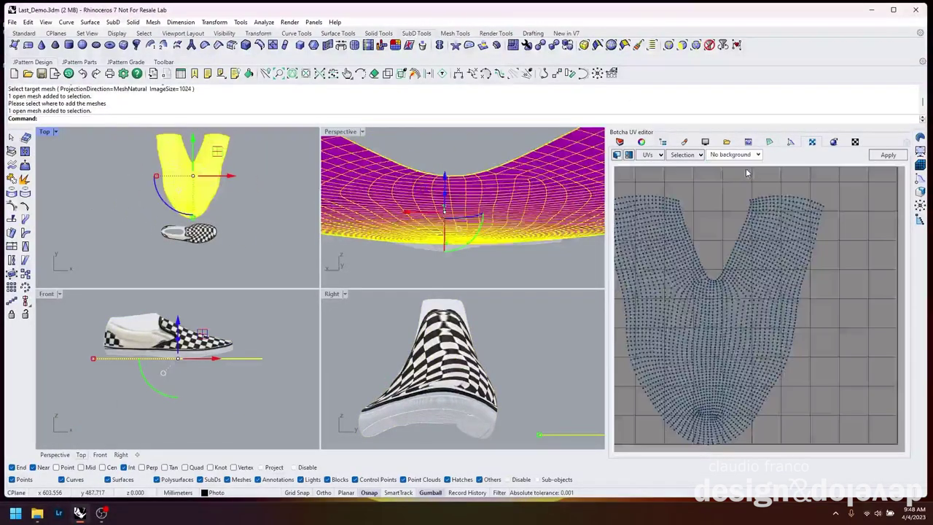
key(Escape)
Apply a UV setting to the flat pattern mesh and rotate it about 90° counter-clockwise.
key(ctrl+m)
scroll(395, 259, up, 2)
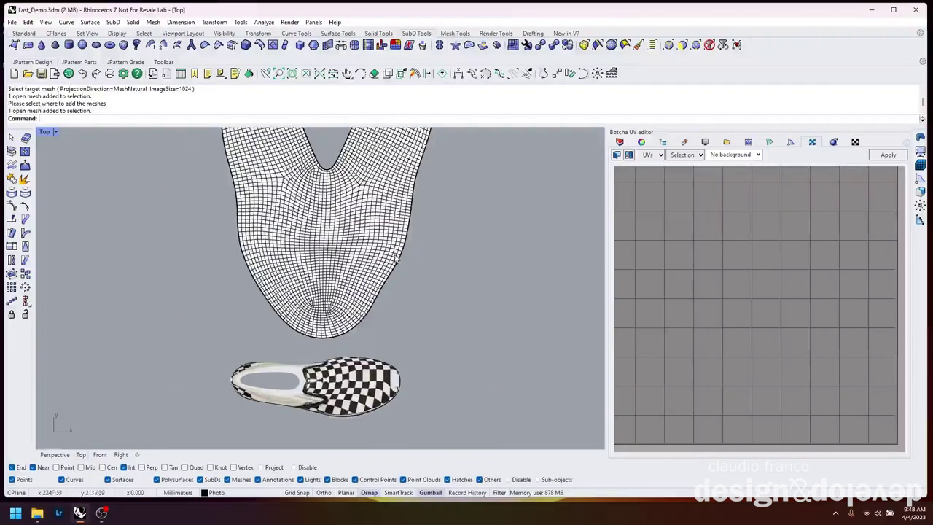
click(393, 262)
click(657, 155)
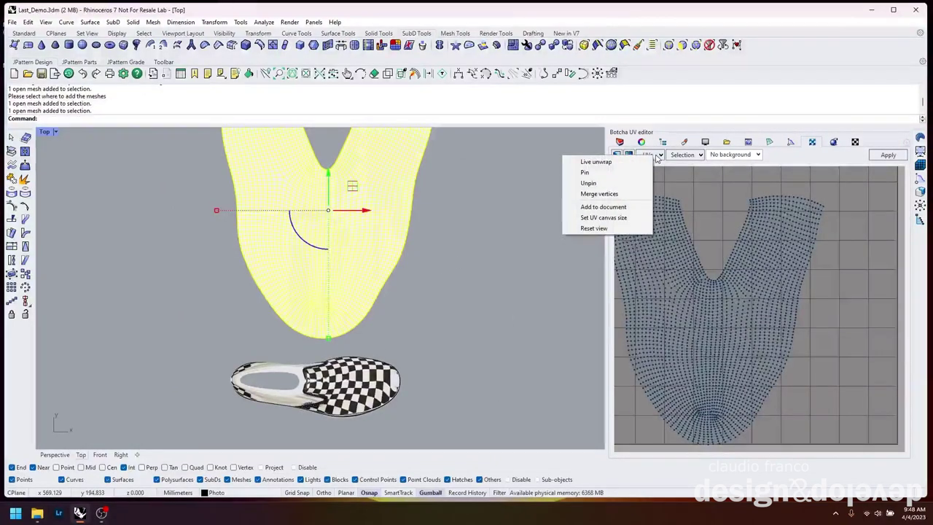
click(631, 229)
click(444, 266)
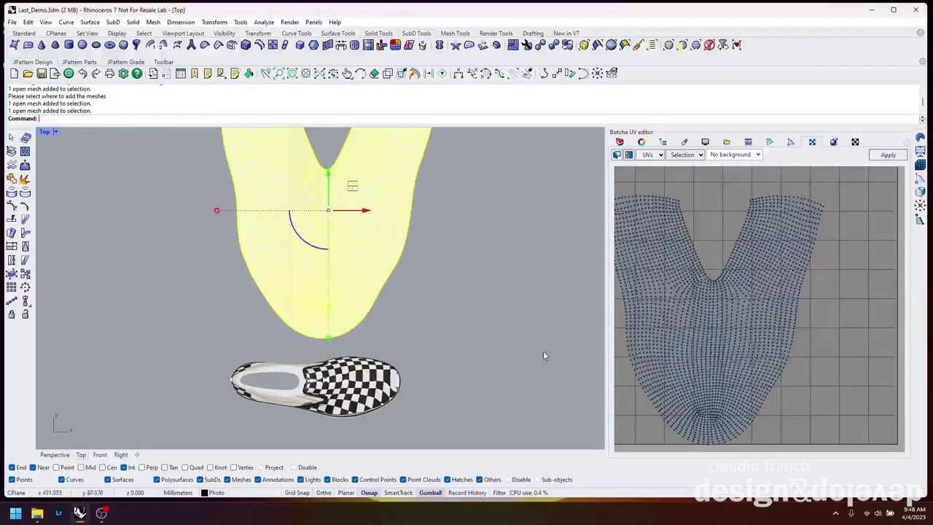
click(543, 352)
click(241, 267)
drag(314, 229, 322, 197)
Extend the collar stitch curve toward a boundary, then undo the extension.
click(402, 297)
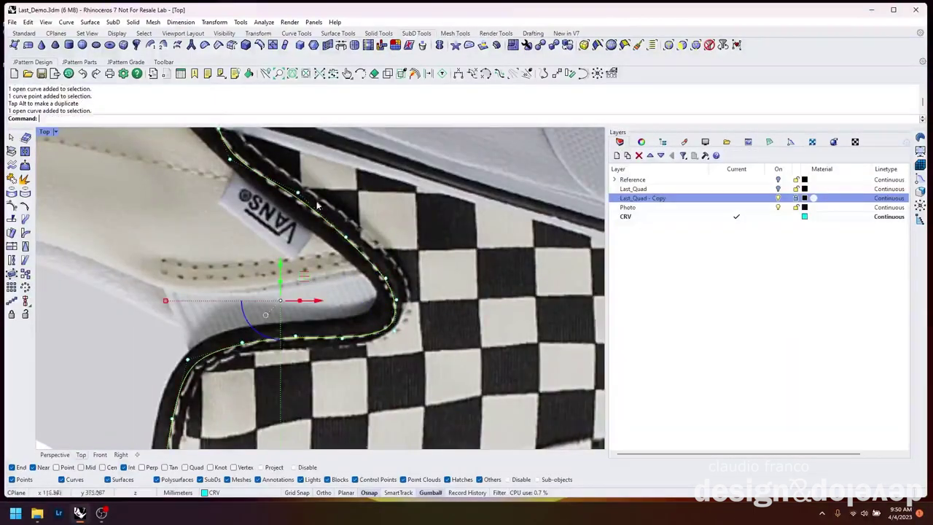
scroll(451, 250, down, 5)
scroll(304, 238, up, 5)
click(305, 248)
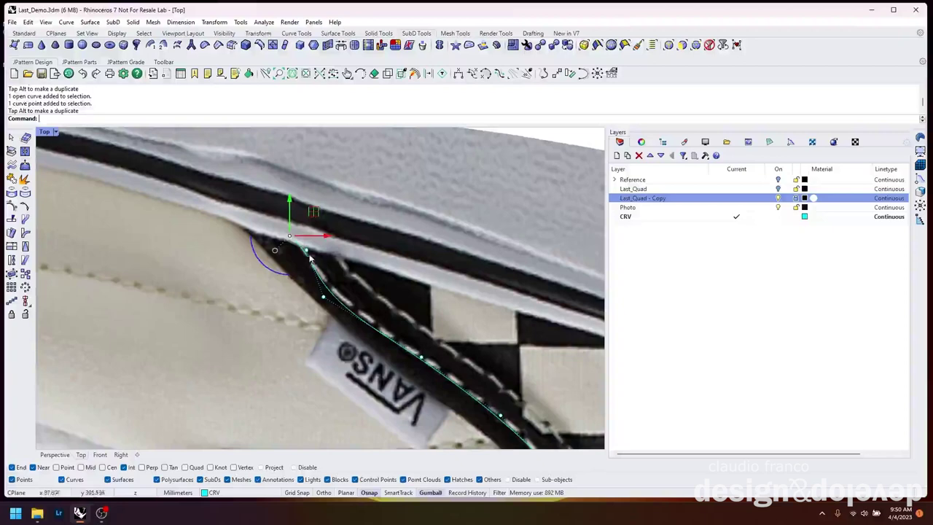
scroll(348, 279, down, 5)
key(Return)
click(332, 275)
click(312, 214)
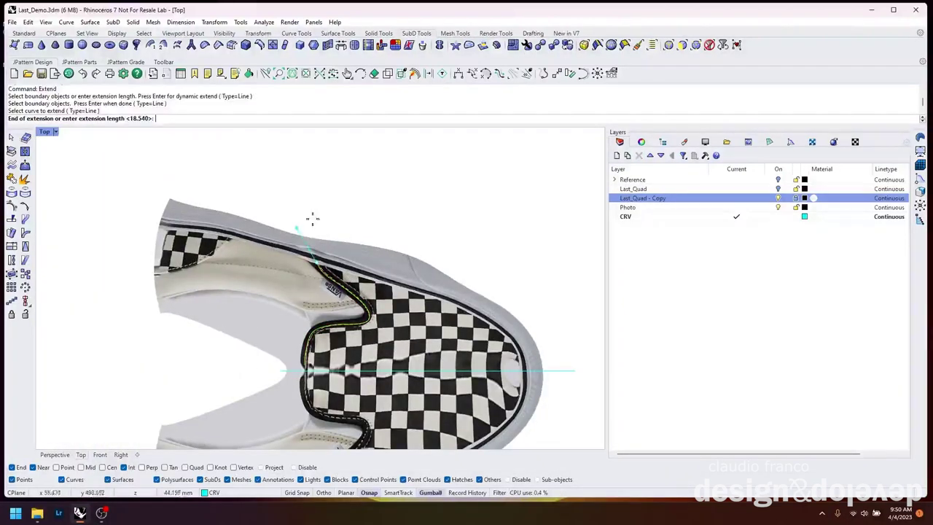
scroll(317, 245, up, 5)
key(Return)
key(ctrl+z)
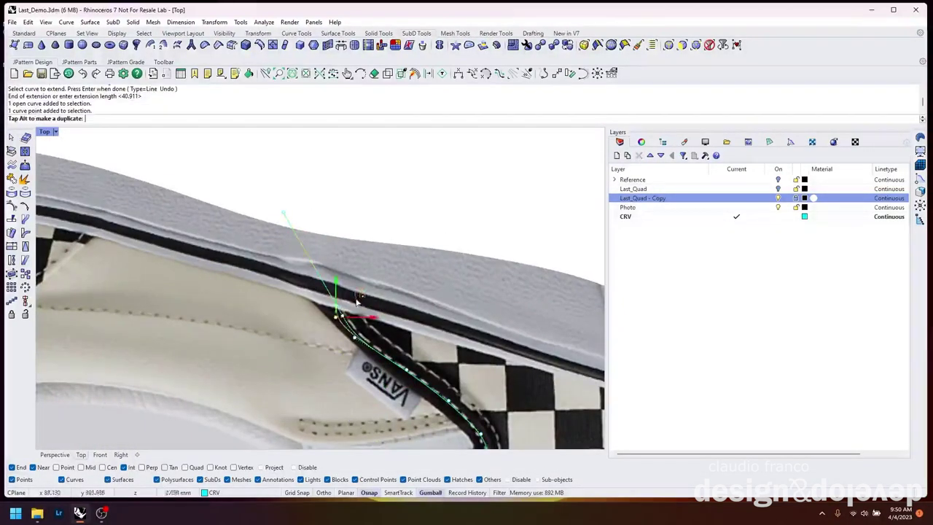
Re-extend the curve end smoothly so it reaches the outline.
click(328, 306)
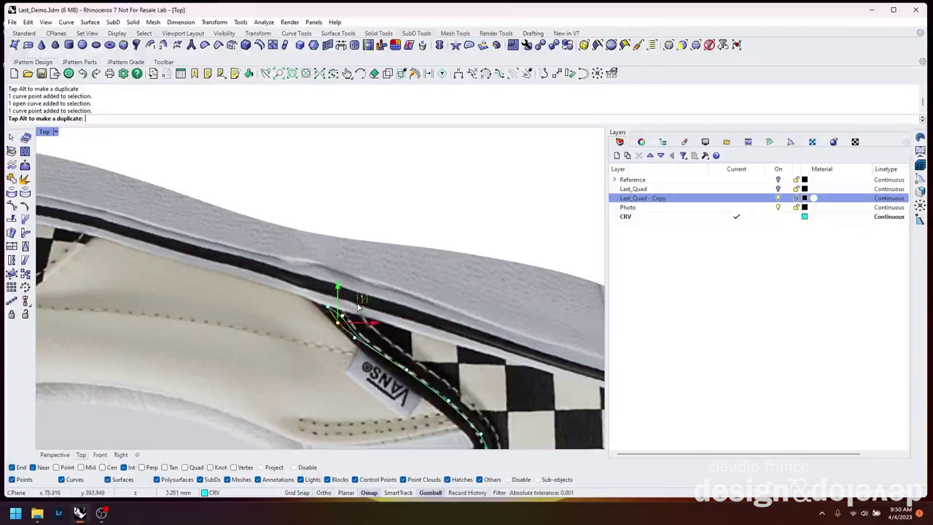
key(Return)
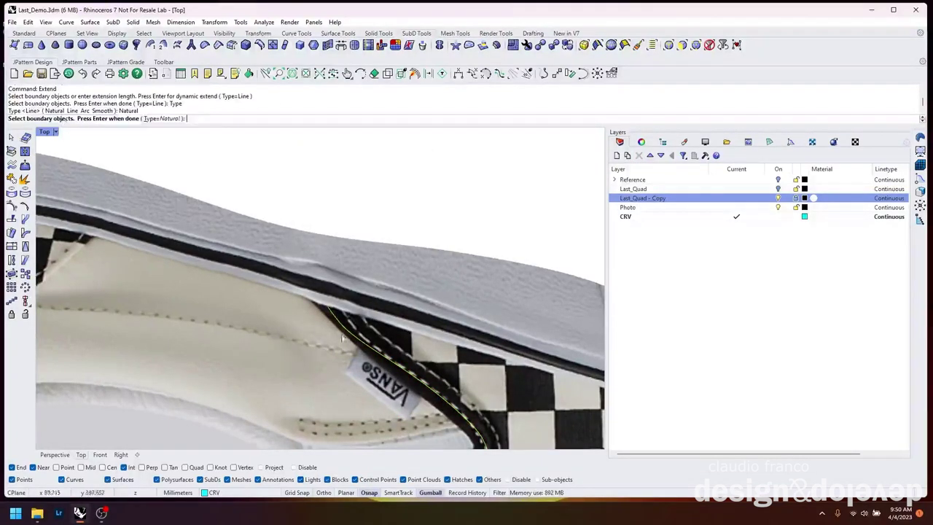
key(Return)
click(341, 336)
click(299, 217)
scroll(285, 171, down, 5)
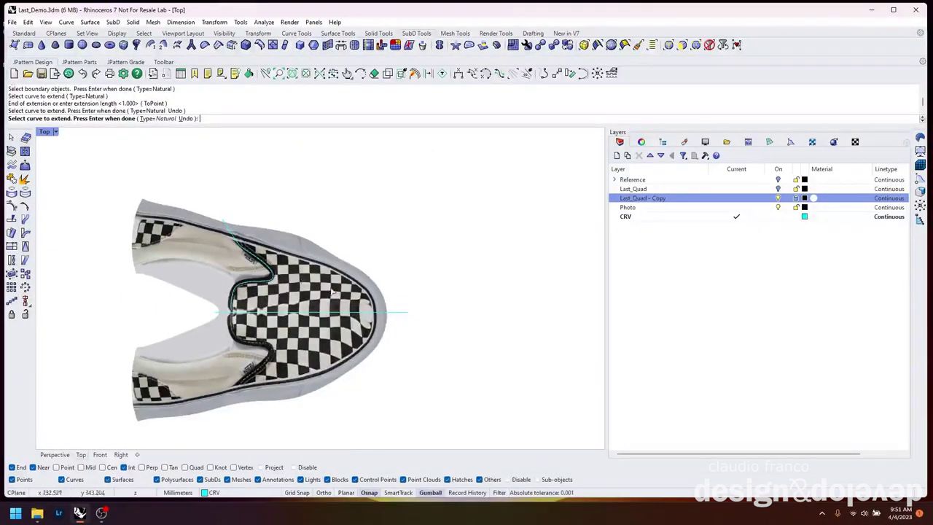
scroll(332, 291, up, 5)
Duplicate the shoe mesh's border as a curve with DupBorder and delete an unwanted curve.
click(380, 341)
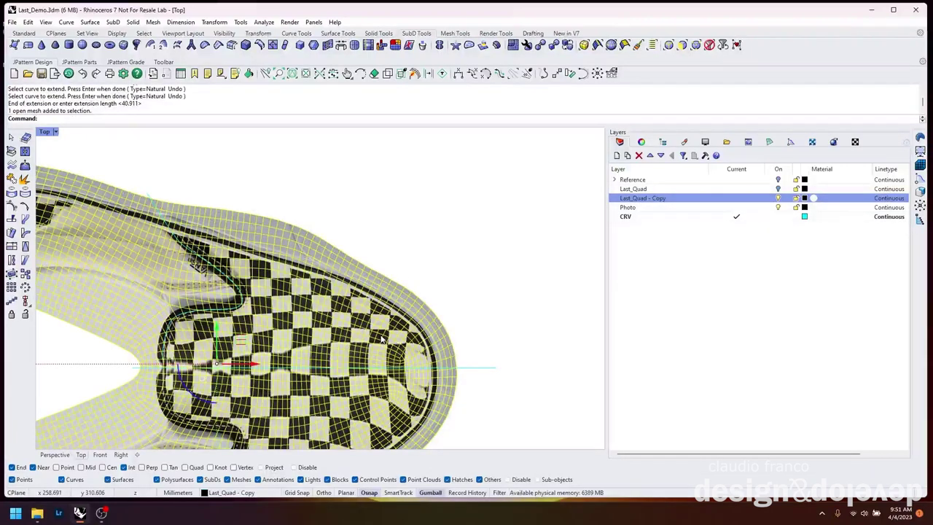
scroll(379, 341, down, 2)
text(DupBorder)
key(Return)
scroll(131, 291, up, 4)
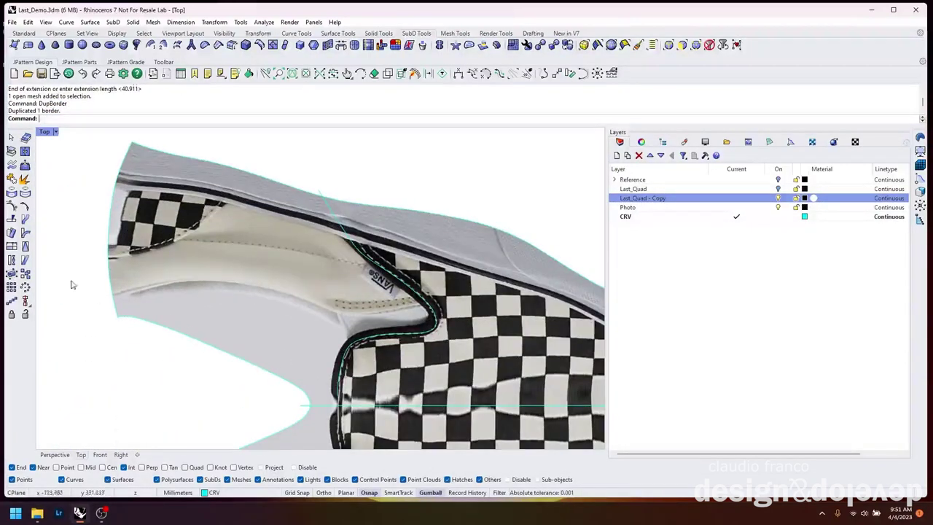
key(Return)
scroll(80, 262, up, 3)
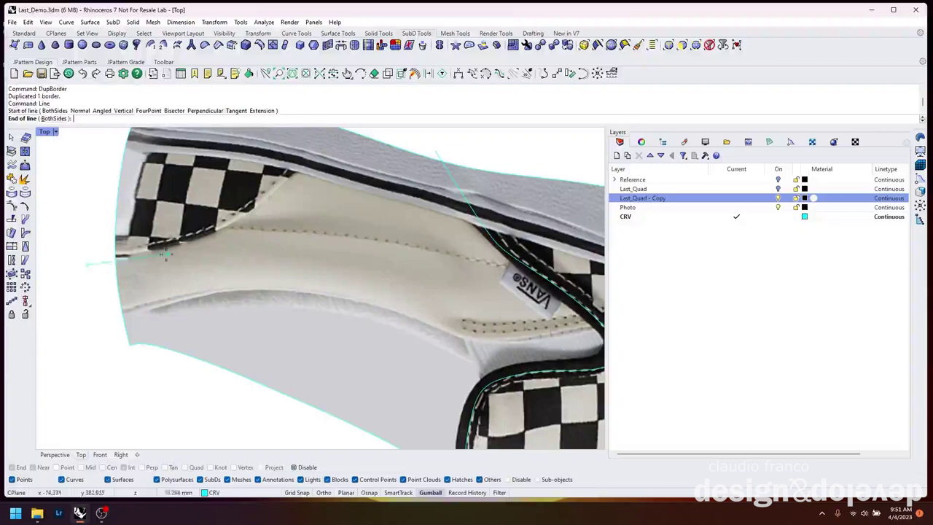
click(83, 267)
scroll(85, 255, up, 3)
key(Delete)
Trace two interpolated curves along the collar edge over the photo.
click(173, 251)
scroll(172, 252, down, 3)
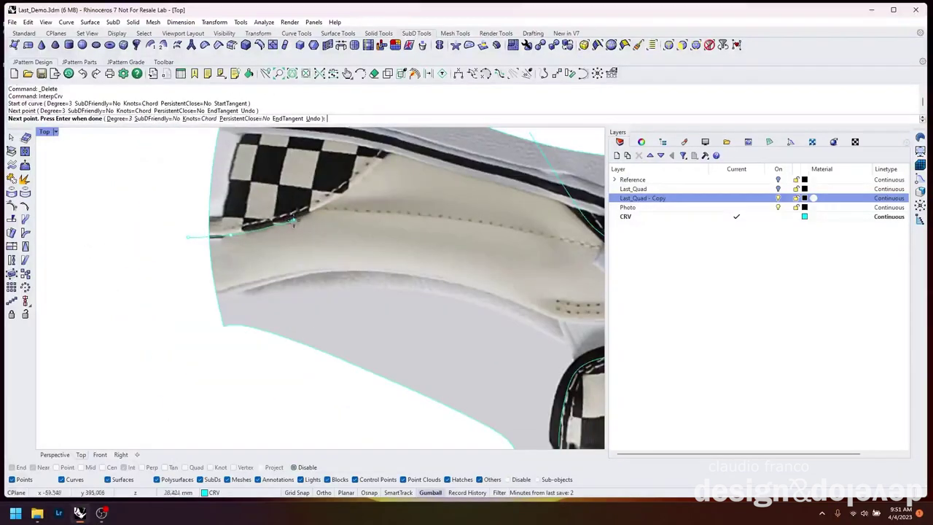
click(321, 219)
click(357, 198)
scroll(357, 198, down, 2)
key(Return)
scroll(360, 252, up, 4)
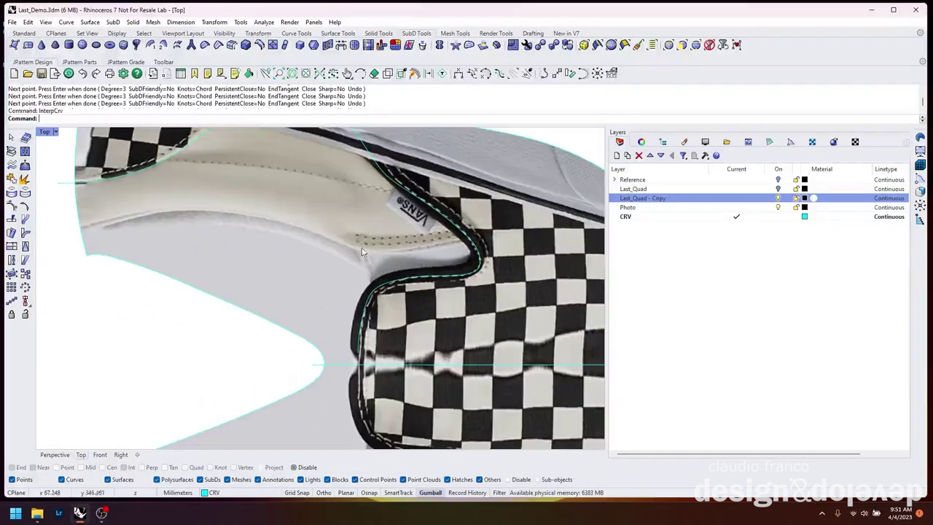
click(110, 221)
click(175, 210)
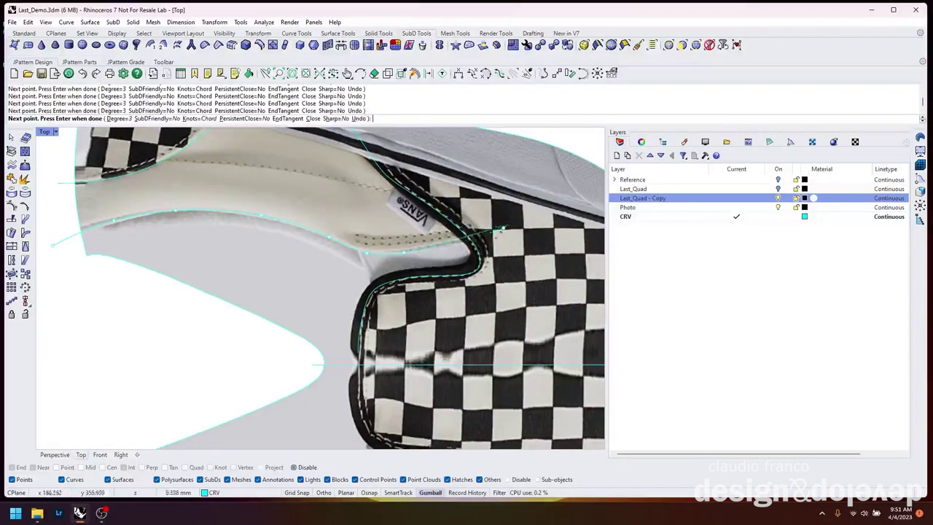
key(Return)
scroll(501, 229, down, 2)
Extend the traced collar curve to meet the surrounding outline curve.
middle_click(421, 116)
click(462, 173)
scroll(438, 248, up, 4)
key(Escape)
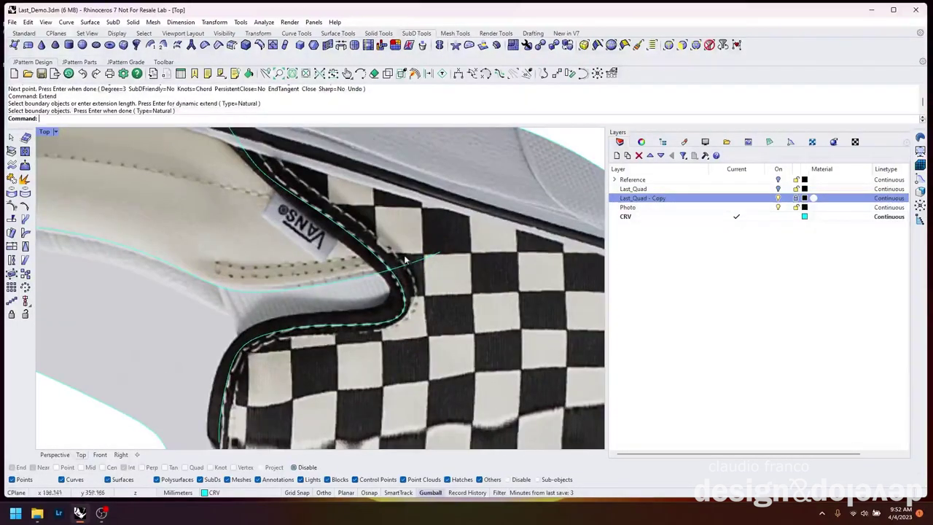
key(Return)
key(Return)
click(406, 258)
click(510, 208)
scroll(510, 209, down, 3)
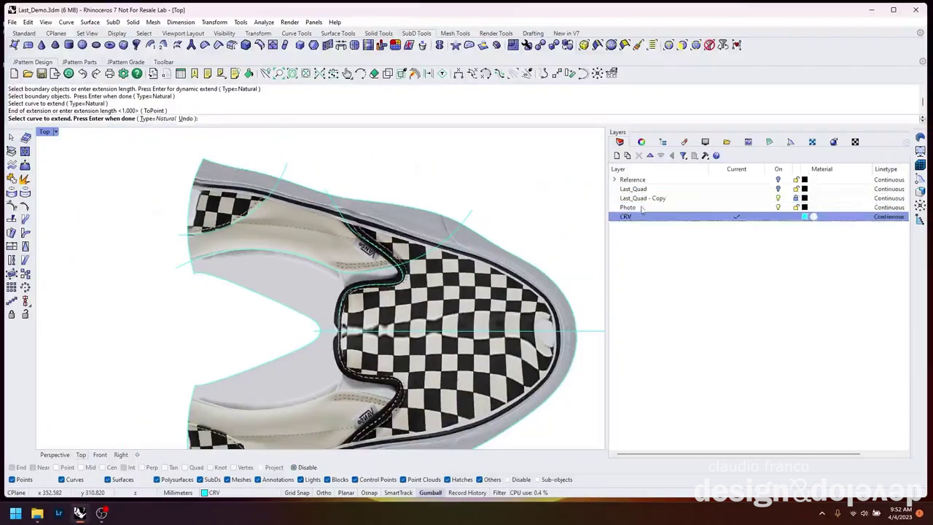
Add a new layer named Stitches for the stitch lines.
double_click(635, 229)
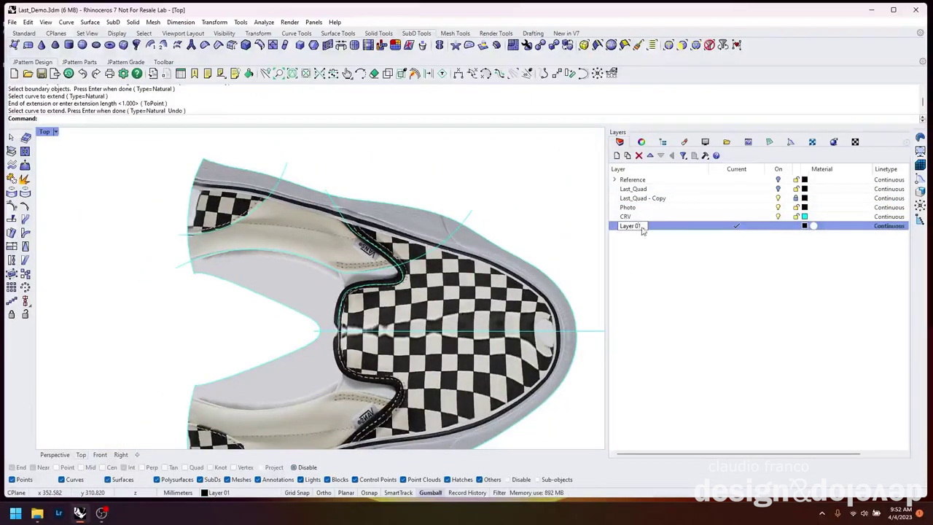
click(805, 225)
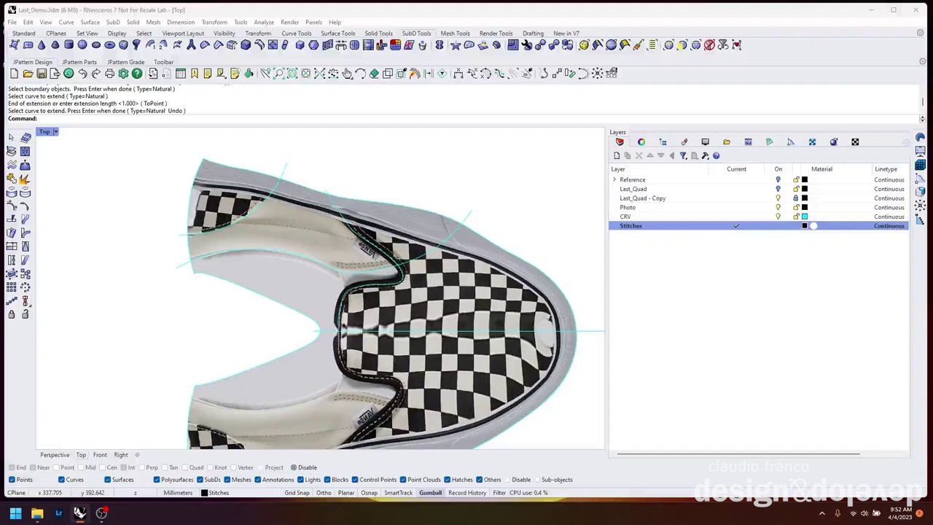
scroll(398, 285, up, 4)
Offset the collar curve 4 mm inward as a stitch line.
click(401, 299)
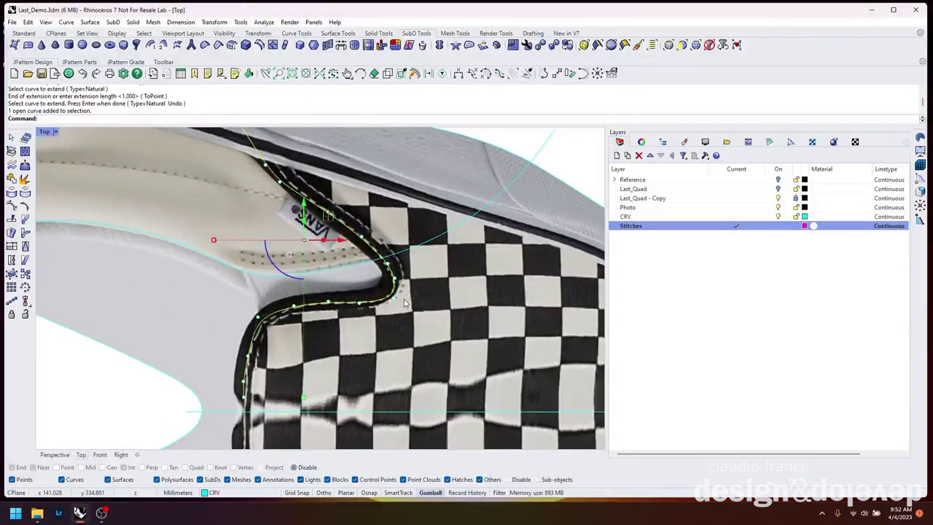
key(Return)
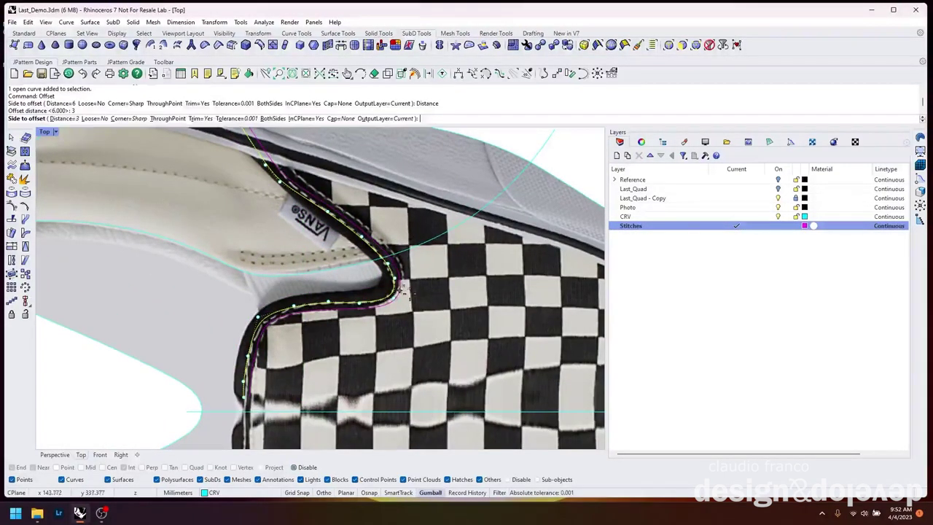
click(61, 118)
text(4)
key(Return)
click(271, 240)
scroll(349, 291, down, 2)
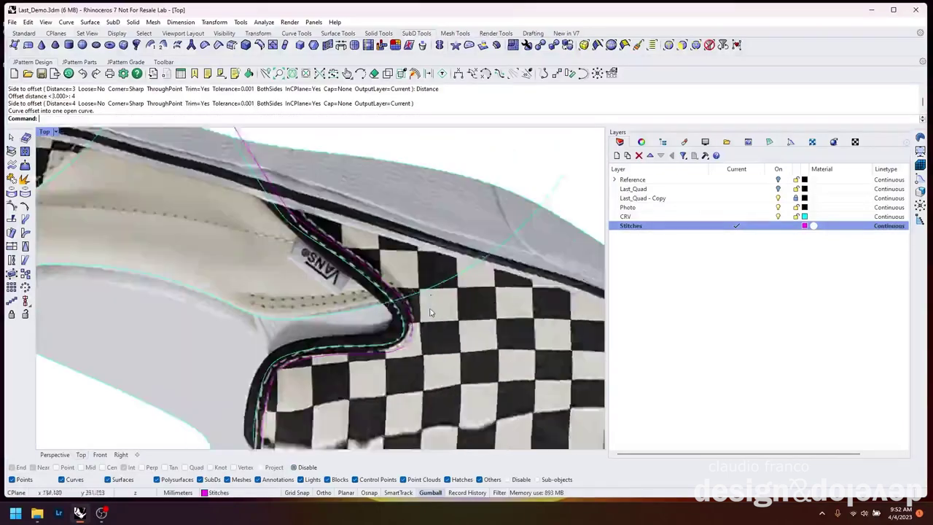
click(266, 331)
scroll(226, 346, up, 2)
Draw an interpolated stitch curve along the Vans tab.
middle_click(165, 124)
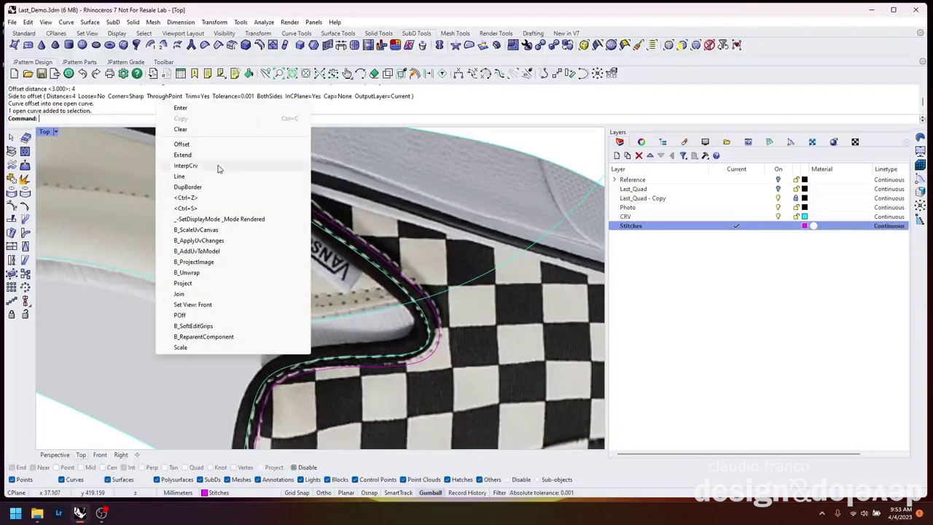
click(218, 170)
click(240, 297)
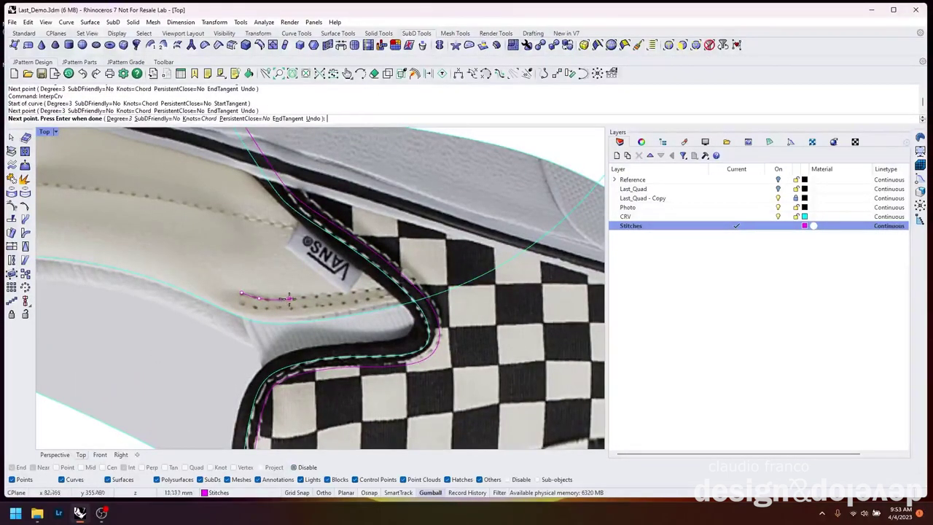
click(356, 294)
click(387, 288)
right_click(385, 288)
click(320, 299)
Offset the tab stitch curve to add a parallel stitch line below it.
scroll(262, 312, up, 2)
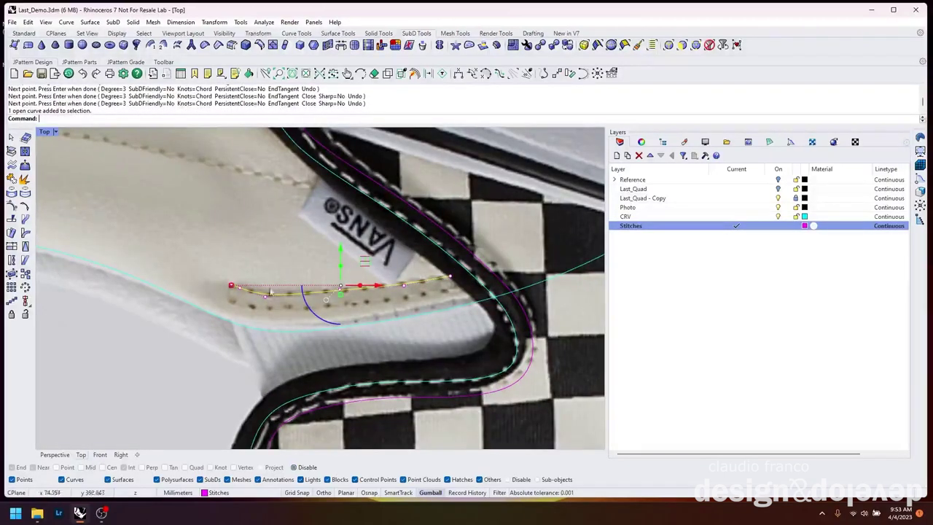
middle_click(314, 122)
click(346, 157)
click(181, 208)
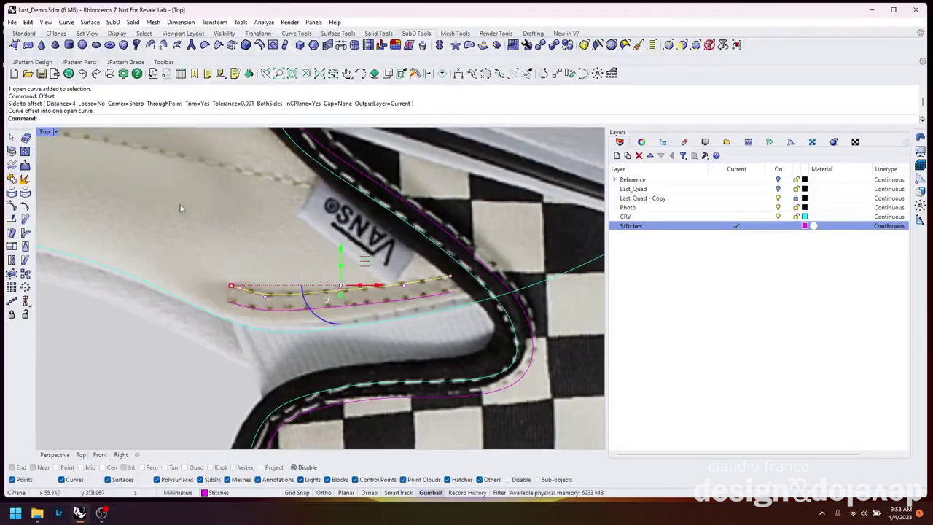
scroll(181, 209, down, 3)
key(Return)
Draw a four-point interpolated stitch curve across the quarter.
middle_click(167, 131)
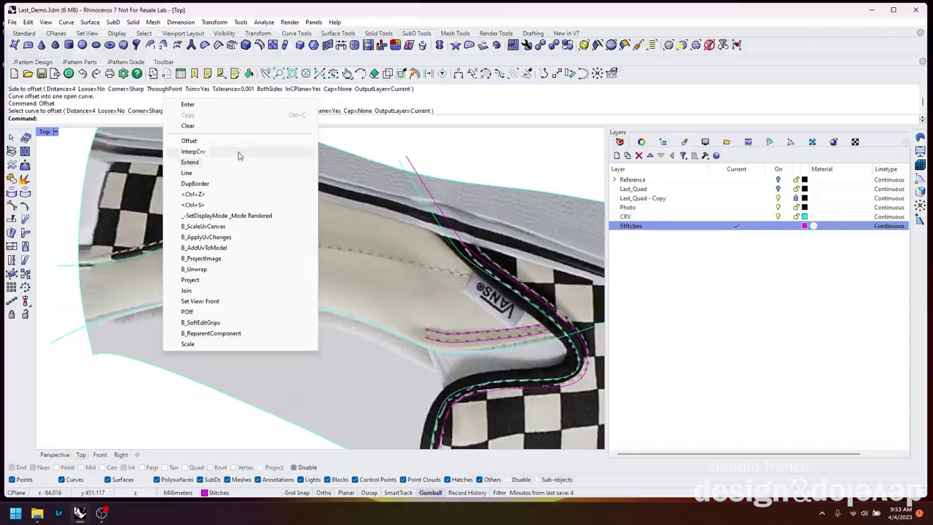
click(238, 152)
click(152, 236)
click(306, 245)
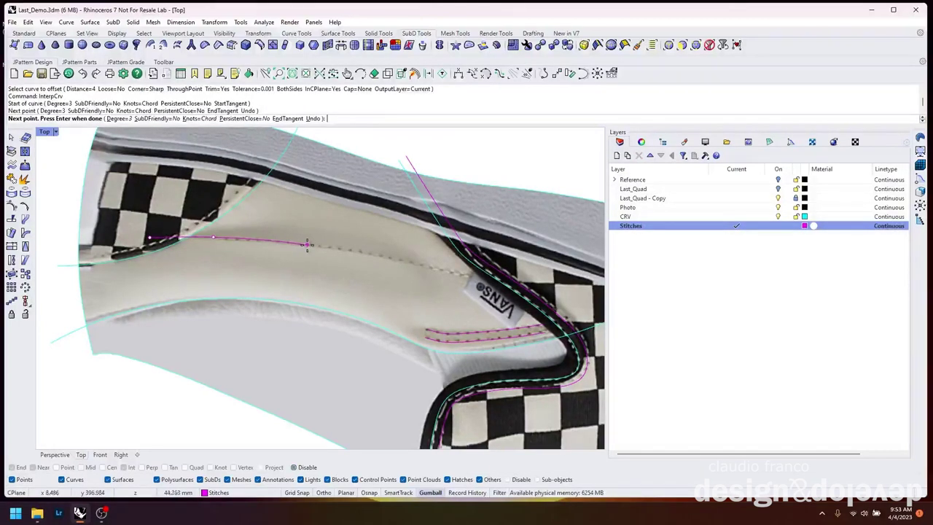
click(408, 264)
click(470, 277)
right_click(473, 251)
Offset the quarter stitch curve into a parallel stitch line.
scroll(472, 251, down, 2)
click(379, 277)
middle_click(167, 128)
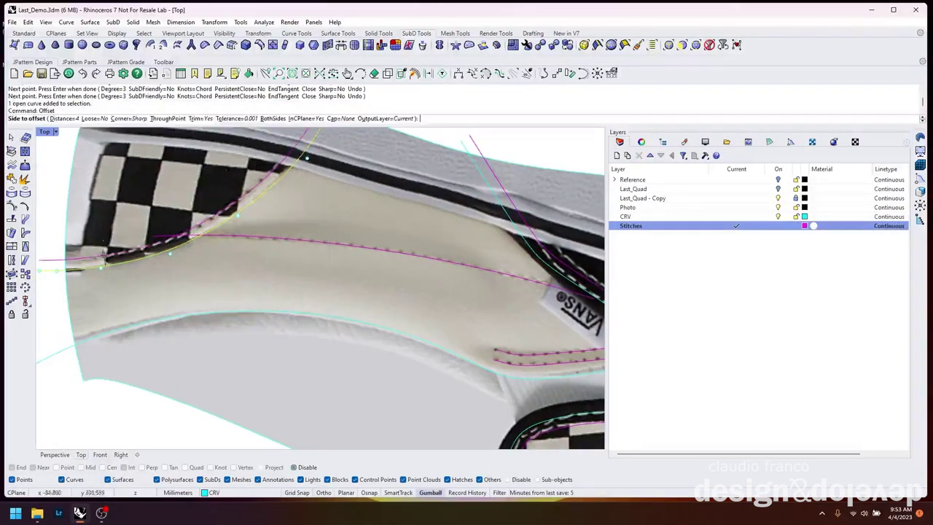
click(196, 218)
click(390, 310)
right_drag(413, 336, 333, 317)
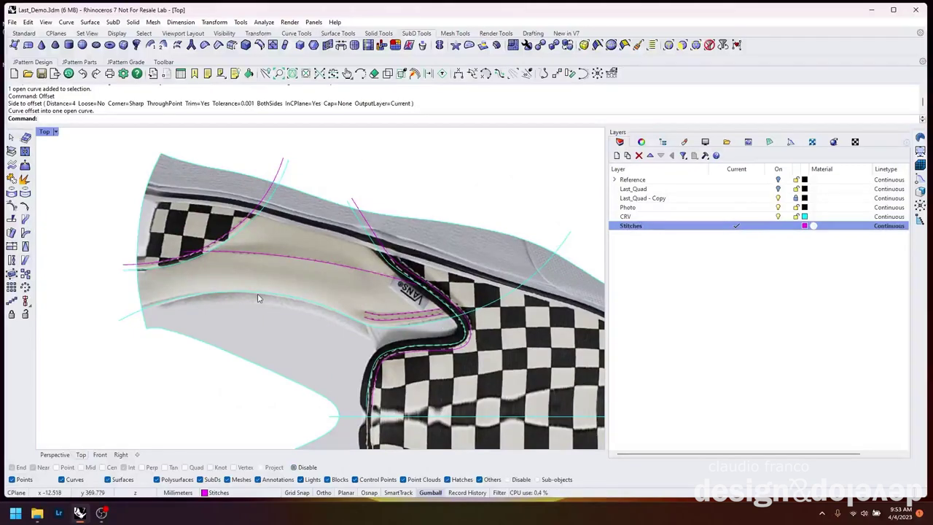
right_drag(423, 368, 321, 335)
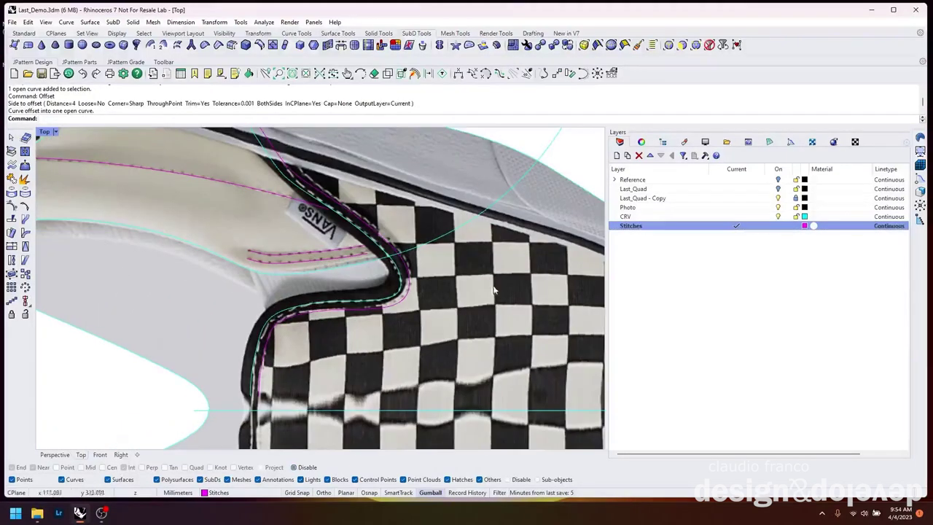
Make the CRV layer current and begin a straight centre line with Line.
double_click(693, 217)
text(line)
key(Return)
click(241, 287)
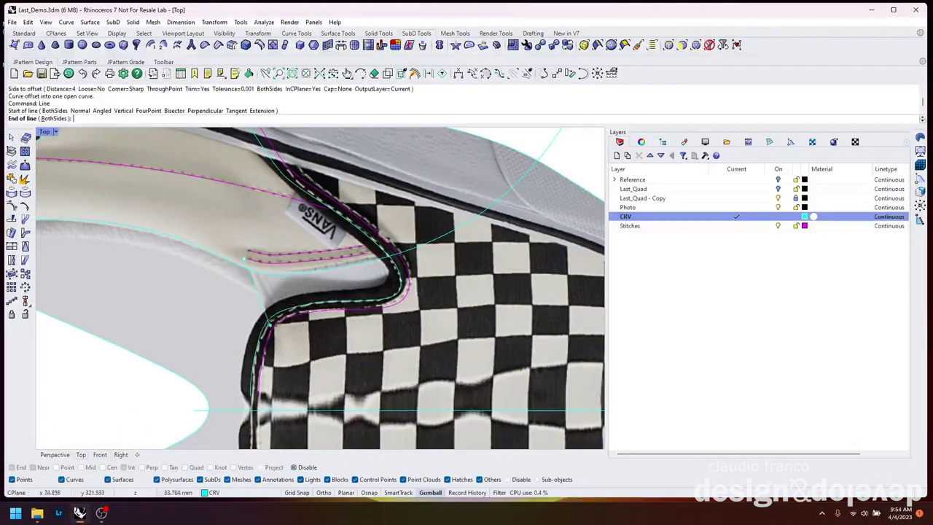
key(Escape)
scroll(521, 368, down, 3)
scroll(223, 231, up, 3)
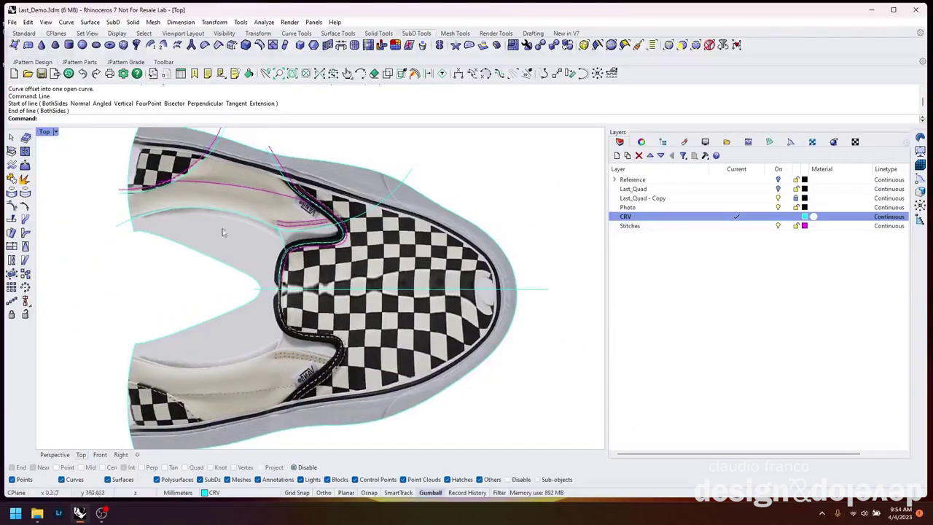
right_drag(298, 286, 303, 356)
Hide the reference photo and switch the viewport to Shaded display.
click(778, 198)
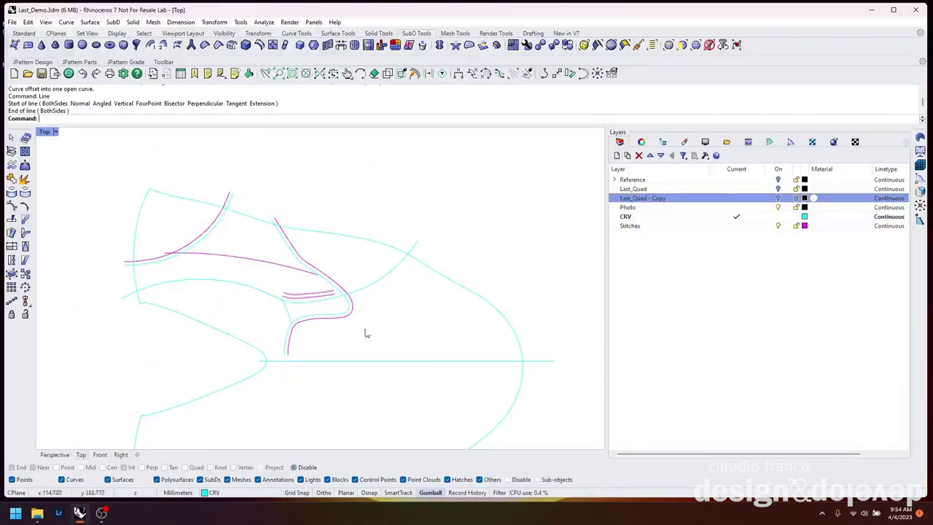
scroll(150, 236, up, 3)
click(45, 132)
click(88, 176)
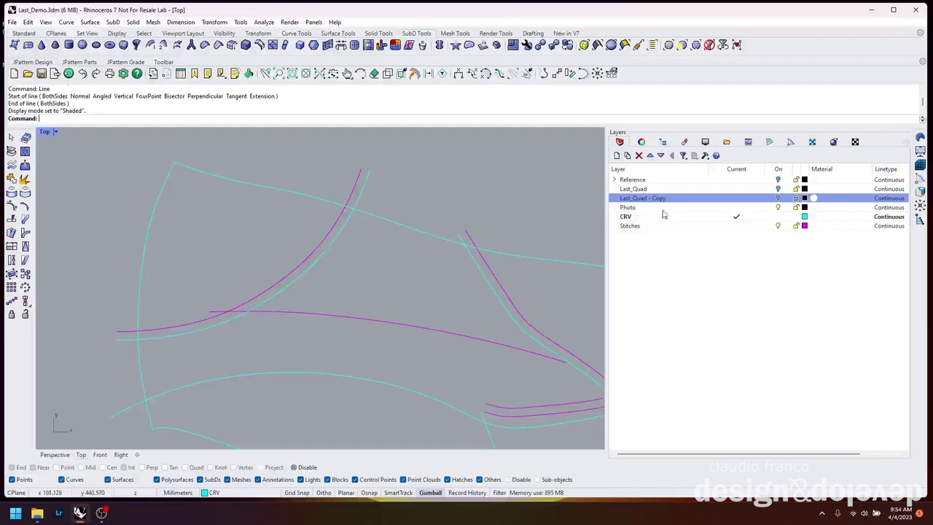
Create a Pattern_Parts layer and make it current.
click(617, 156)
text(Pattern_Parts)
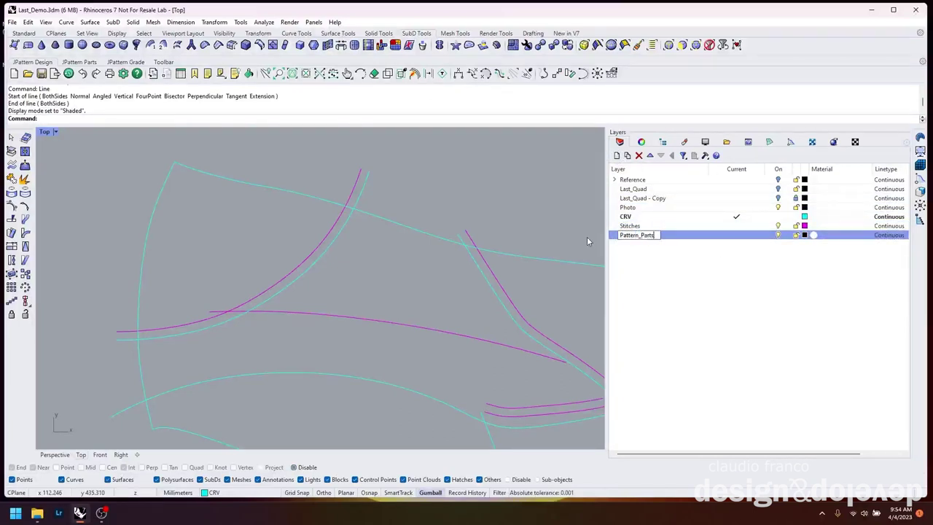
key(Return)
click(736, 234)
Use CurveBoolean on the collar curve and shoe outline to keep the collar region.
click(342, 215)
click(295, 193)
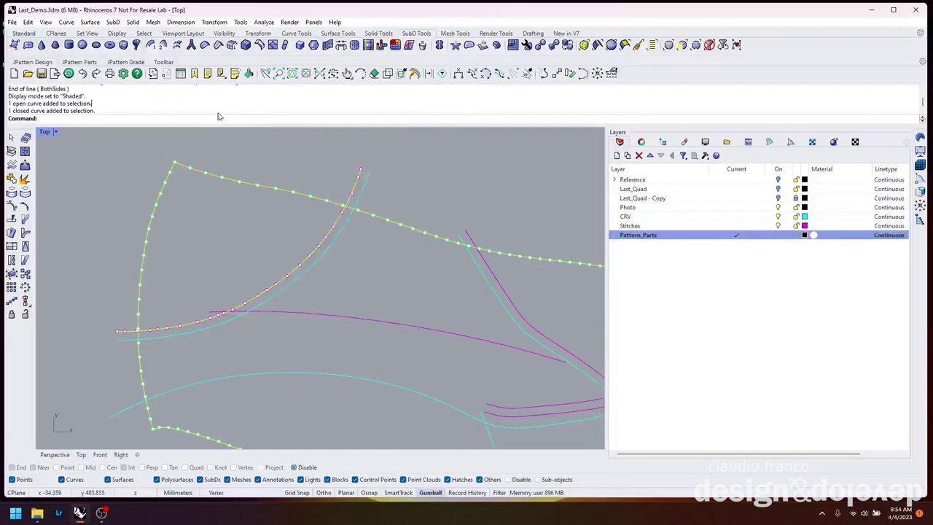
text(CurveBoolean)
key(Return)
click(264, 225)
key(Return)
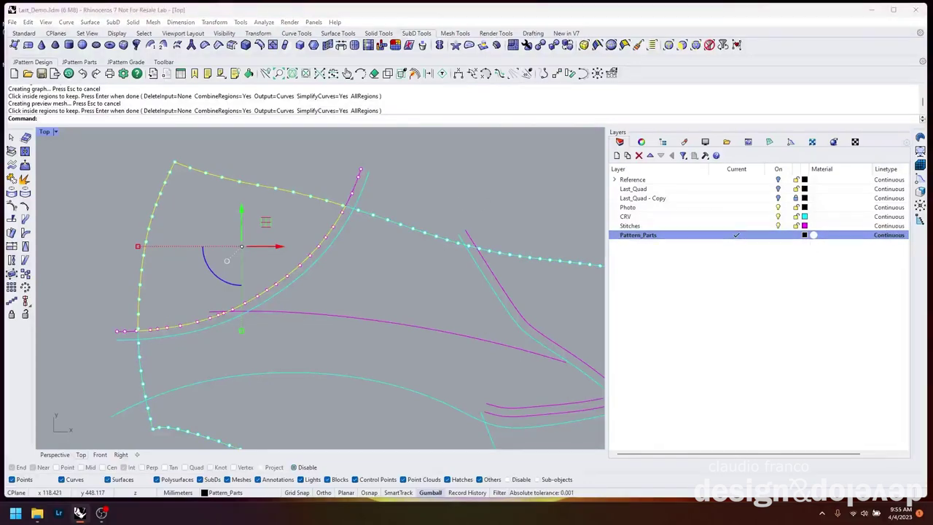
key(Escape)
Switch back to the CRV layer and rerun CurveBoolean on two curves for the next piece.
click(779, 218)
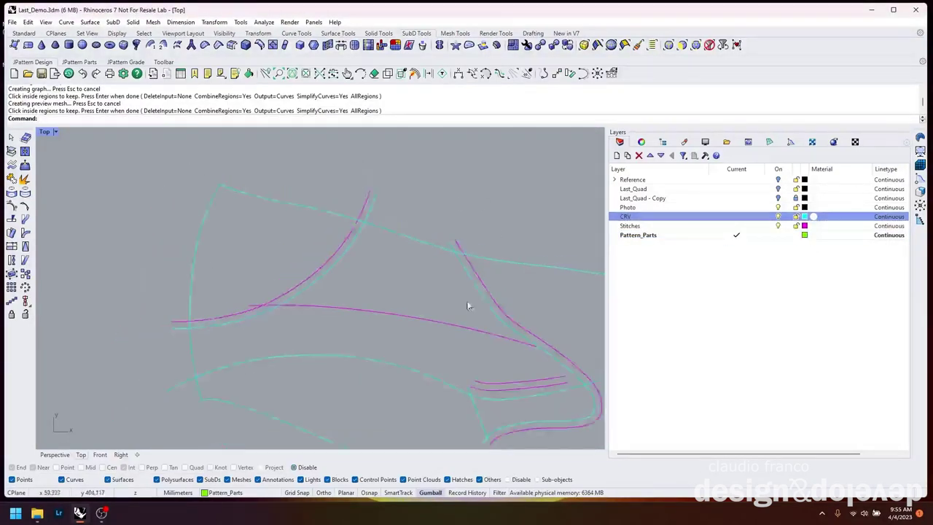
click(485, 375)
click(248, 324)
right_click(259, 100)
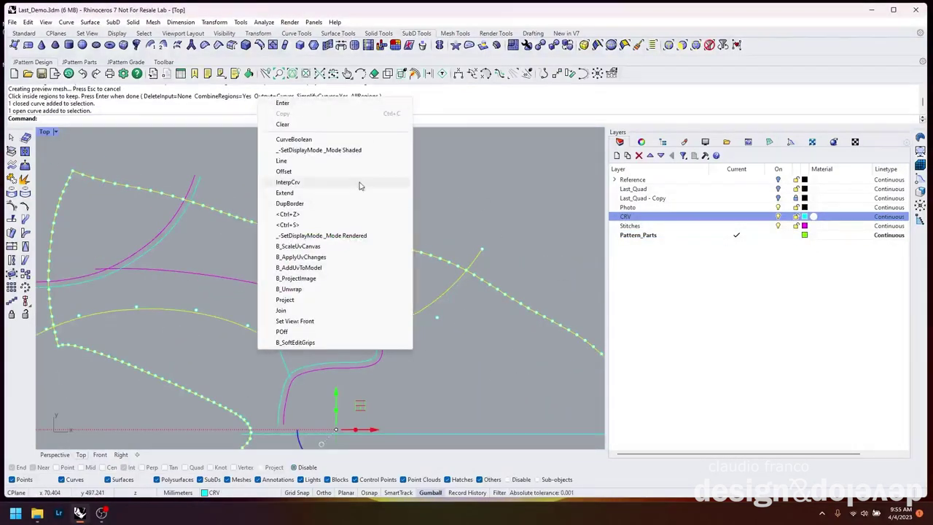
click(346, 139)
Extend the cyan curve past the horizontal centre line.
scroll(452, 279, up, 5)
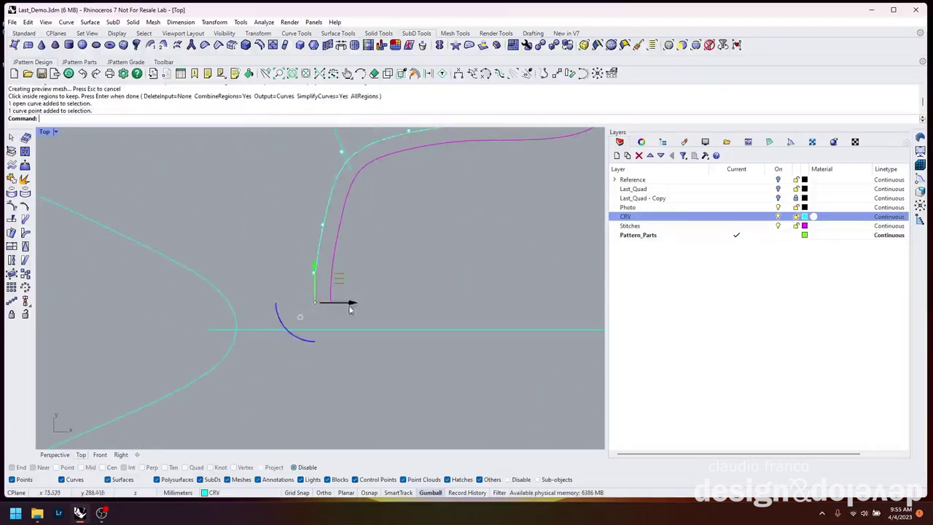
middle_click(350, 309)
click(357, 195)
key(Return)
click(316, 306)
click(318, 347)
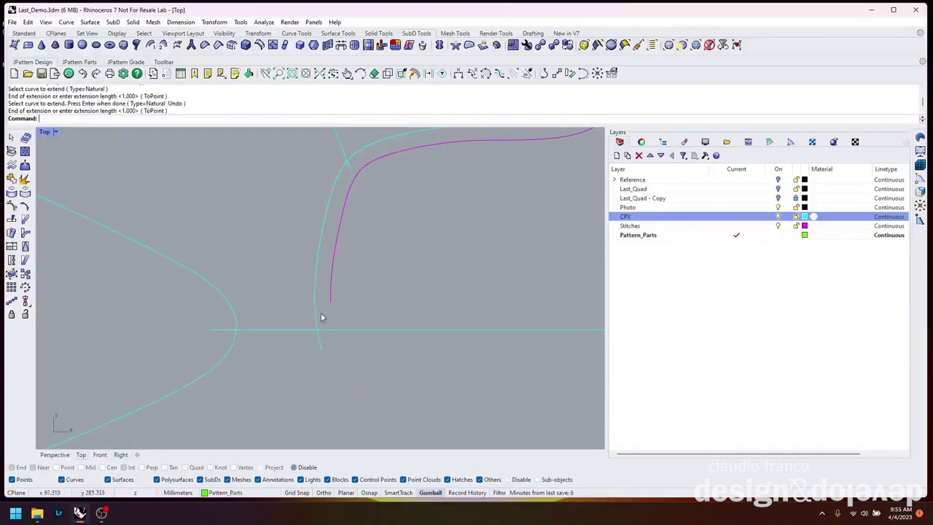
click(319, 317)
Build a region outline from the overlapping curves for the next pattern piece.
scroll(336, 378, down, 3)
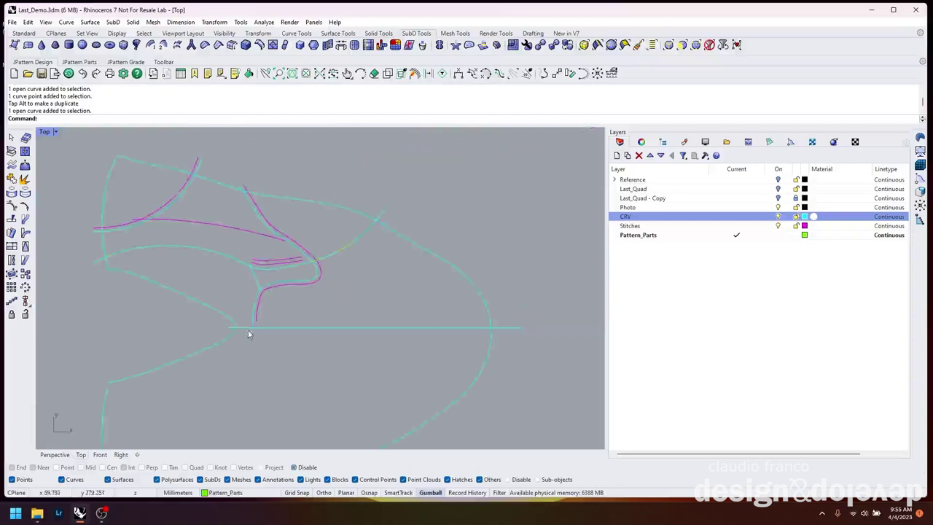
click(258, 343)
scroll(258, 343, down, 3)
middle_click(352, 280)
click(352, 281)
key(Return)
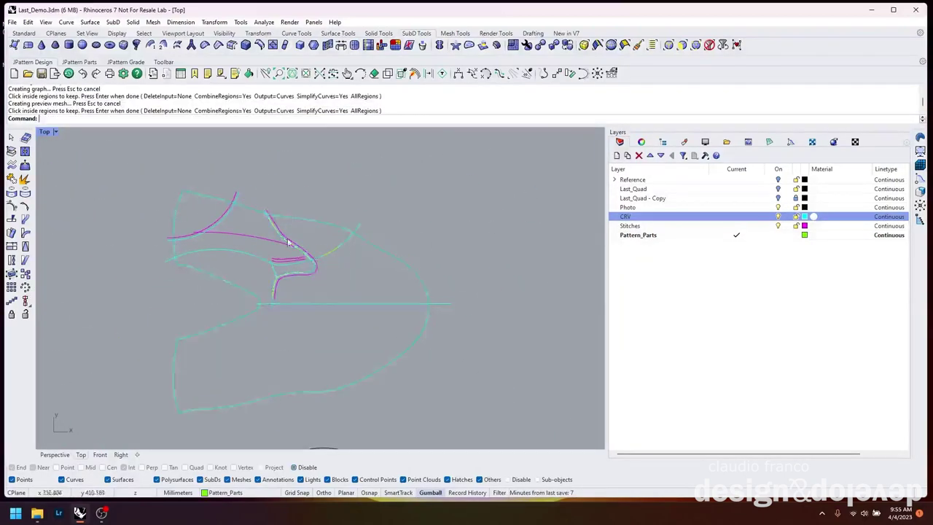
Pick and confirm the correct outline curve among the overlapping curves.
scroll(306, 242, up, 5)
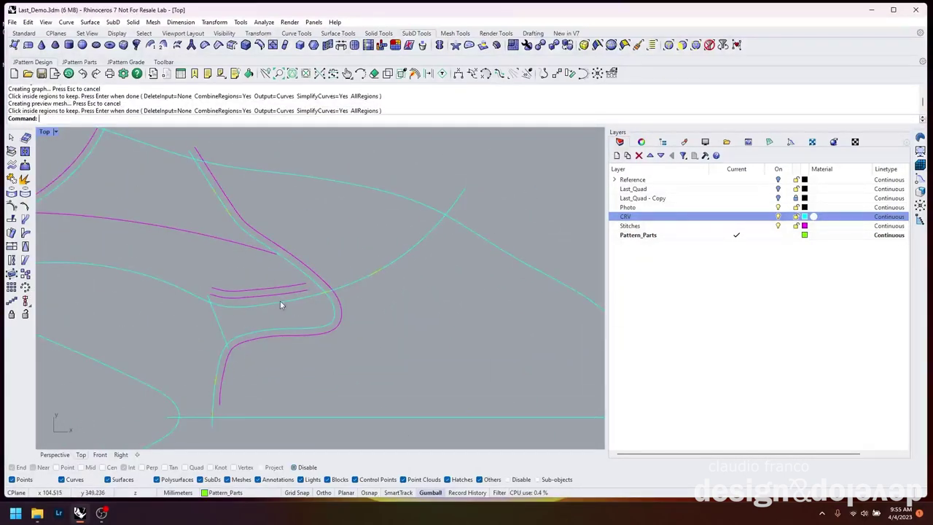
click(215, 327)
key(Return)
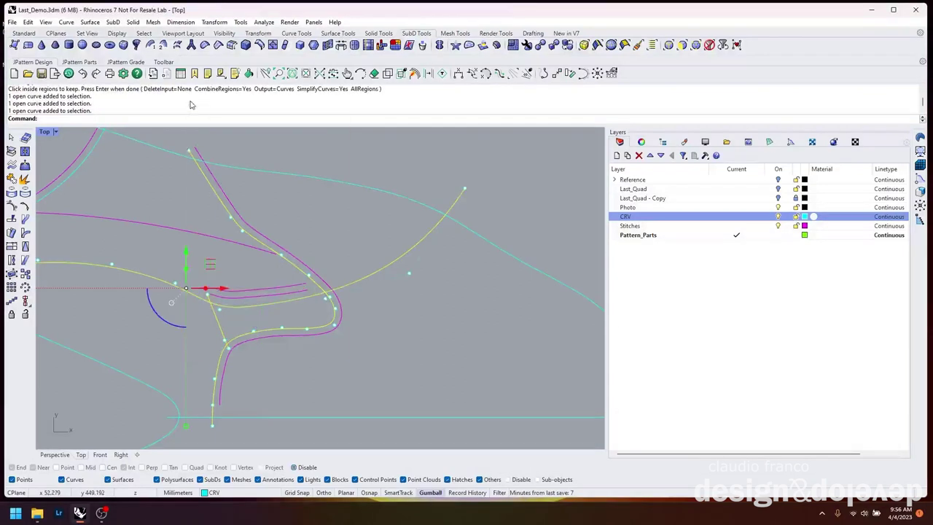
right_click(193, 120)
key(Escape)
Hide the CRV and Stitches layers to leave only the pattern outlines.
click(777, 225)
click(778, 216)
scroll(437, 327, down, 3)
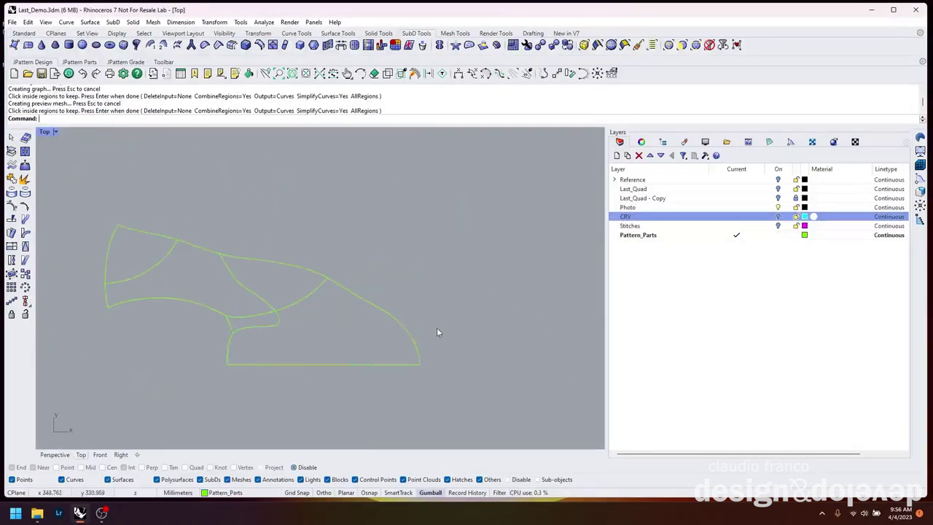
scroll(194, 277, up, 2)
click(193, 277)
key(Escape)
scroll(347, 377, up, 2)
Test a planar surface on the upper outline, delete it, and split the outline.
click(346, 373)
right_drag(347, 376, 264, 377)
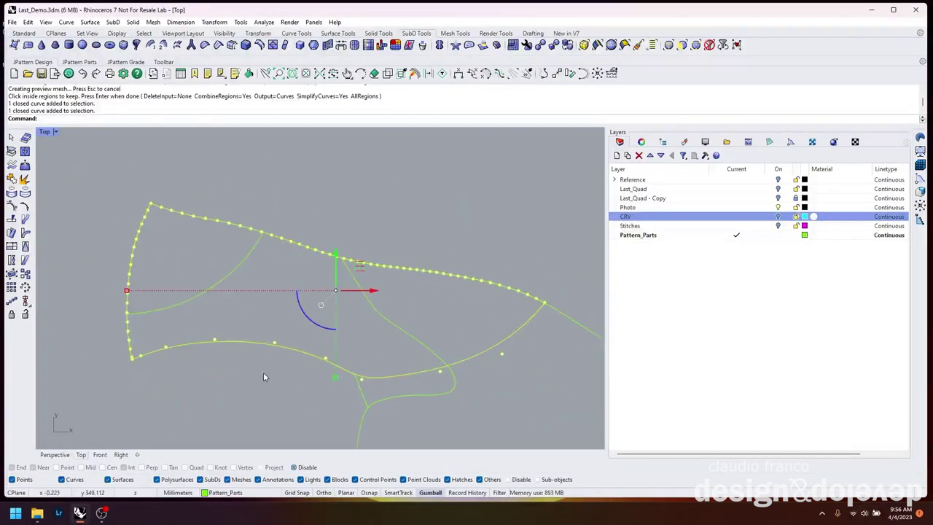
key(Return)
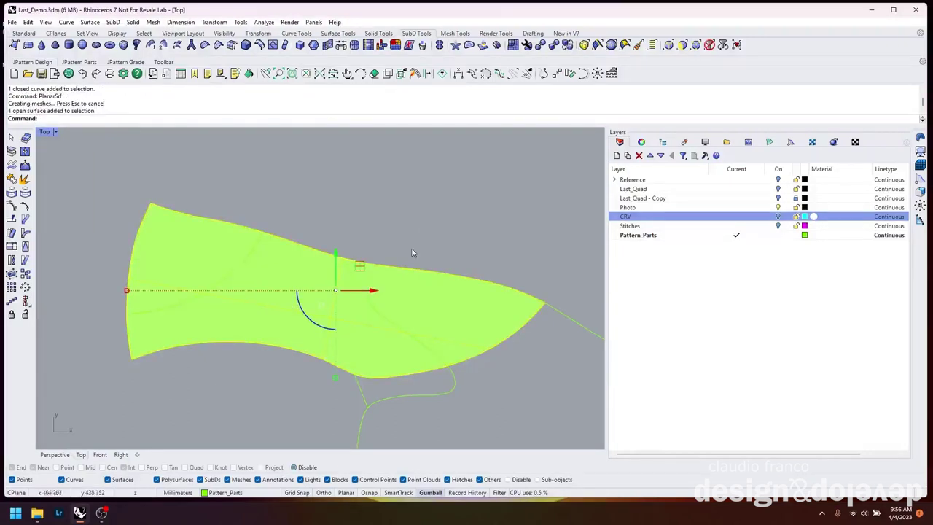
key(Delete)
click(301, 354)
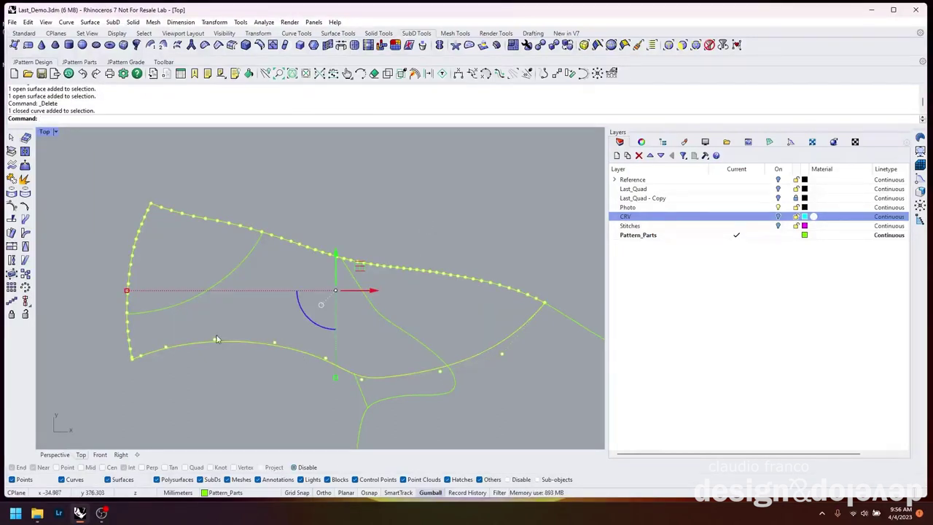
click(131, 357)
key(Return)
Offset the lower edge curve by 10 mm with the shoe mesh shown in Rendered view.
right_click(302, 93)
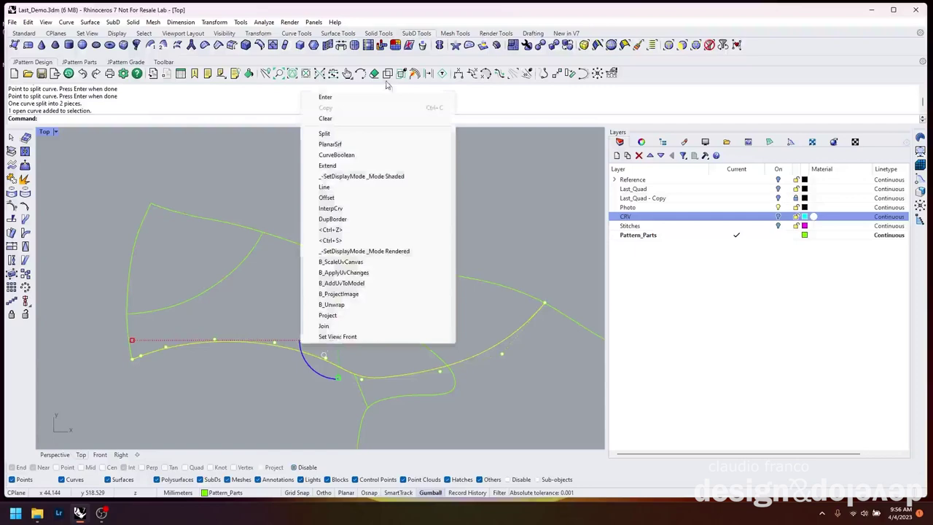
click(326, 198)
click(69, 118)
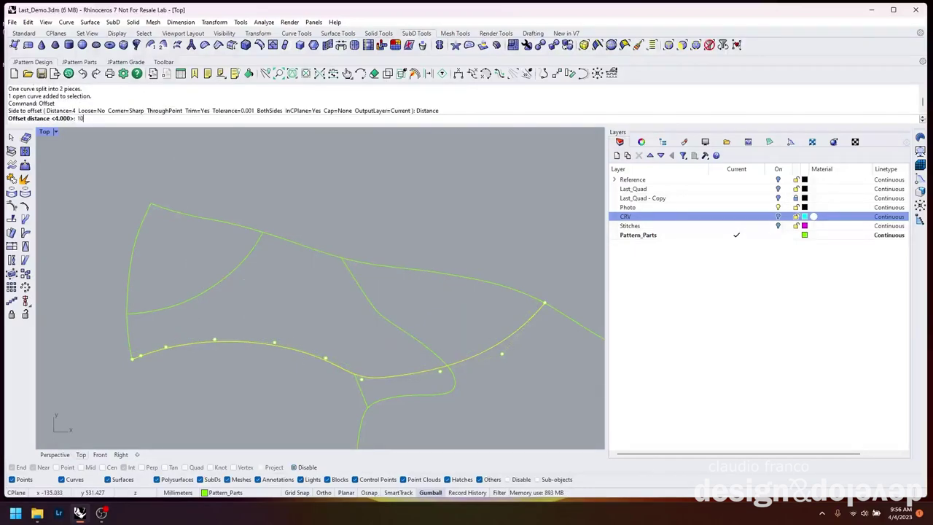
text(10)
key(Return)
click(778, 198)
click(45, 132)
click(80, 212)
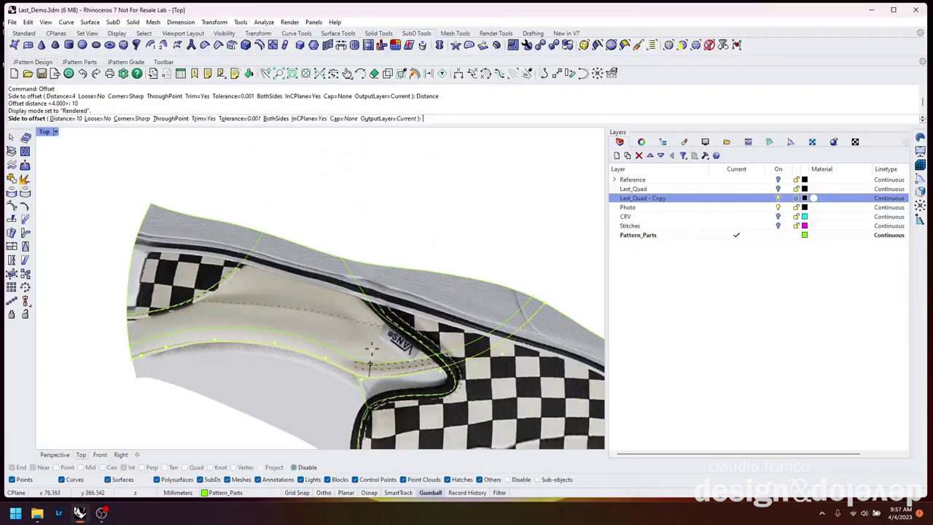
scroll(229, 328, up, 3)
click(230, 328)
scroll(230, 328, down, 2)
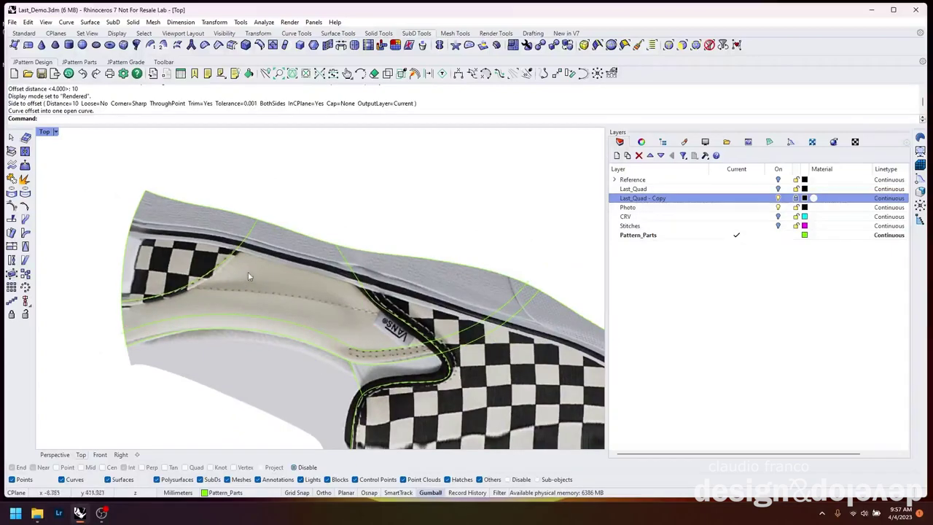
Trim the overhanging curve ends against the 10 mm offset curve.
click(226, 297)
scroll(486, 282, up, 5)
text(Trim)
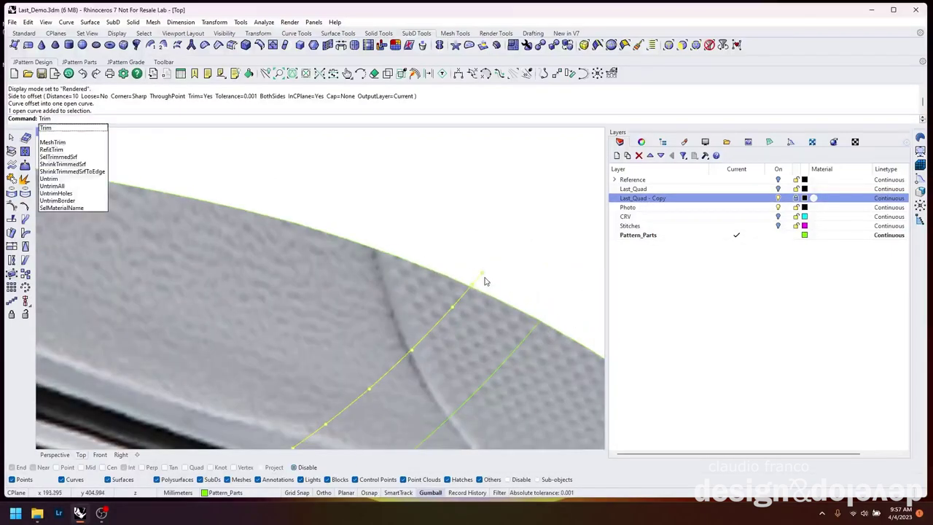
key(Return)
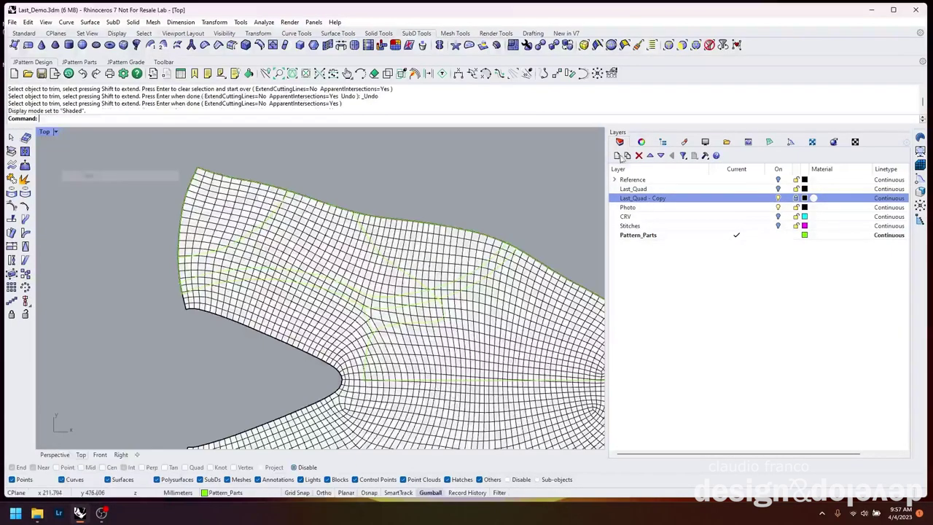
click(354, 329)
scroll(514, 241, up, 4)
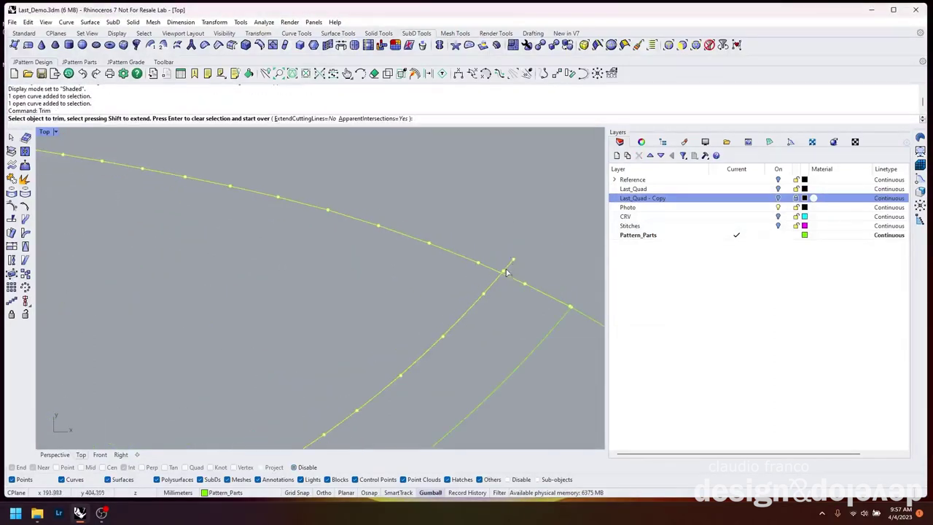
click(534, 348)
click(540, 365)
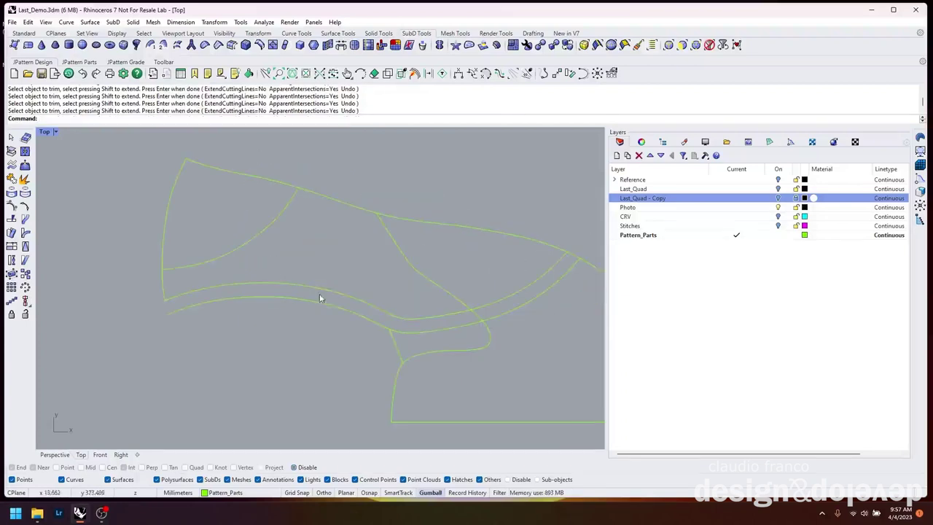
click(339, 201)
Join the two curves into a closed outline and fill it with a planar surface.
key(ctrl+j)
text(planarsrf)
key(Return)
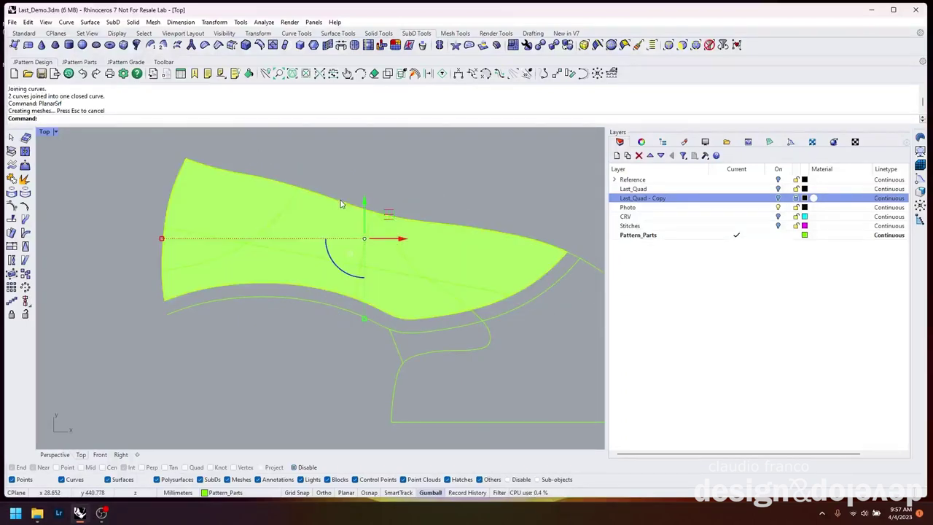
Start QuadRemesh on the surface, deleting the input surface and sizing by target edge length.
text(quadremesh)
key(Return)
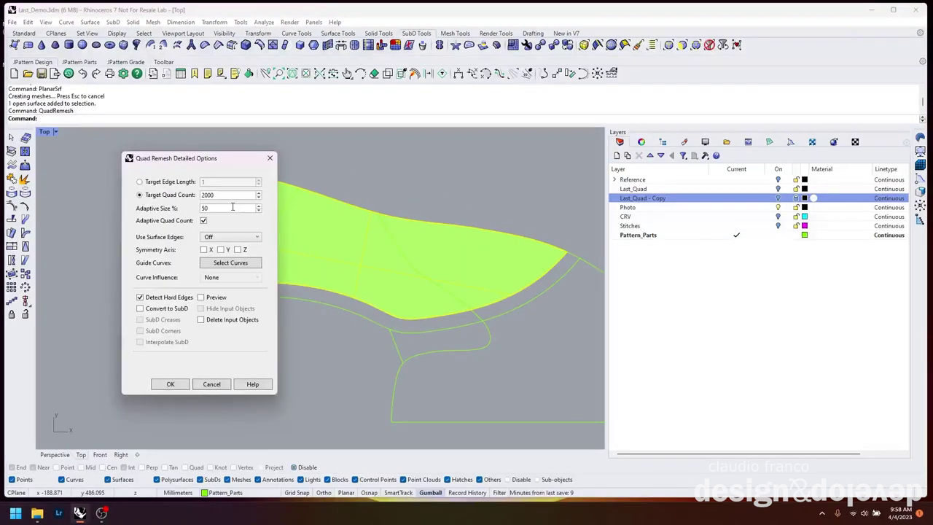
click(216, 321)
click(218, 309)
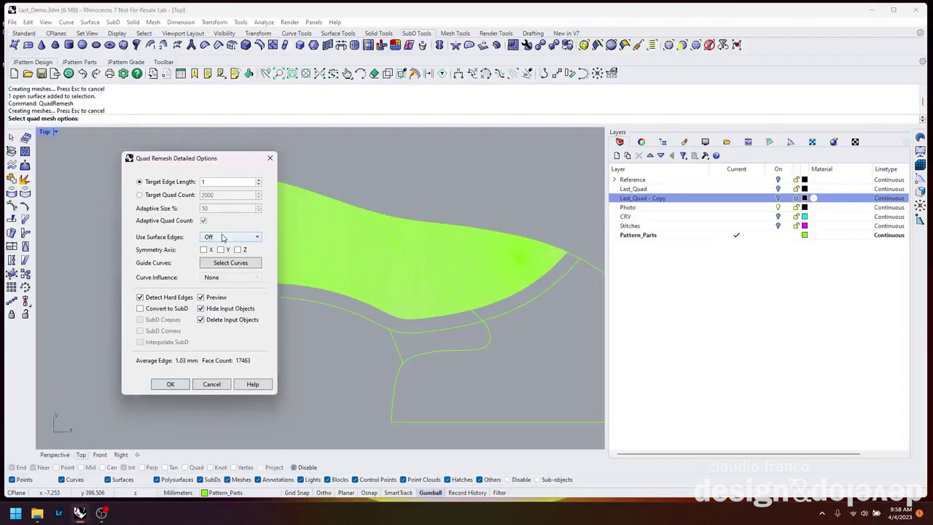
click(212, 182)
text(8)
drag(189, 158, 70, 143)
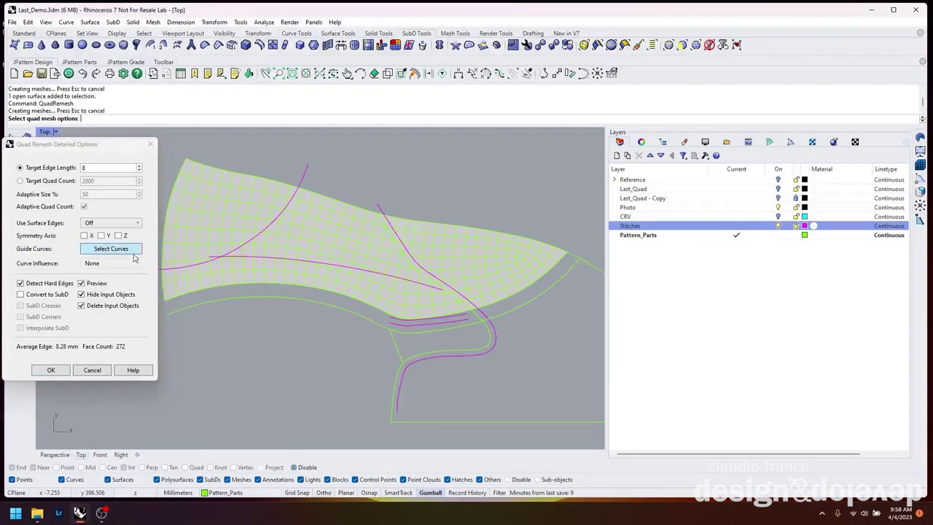
Use the stitch curve as a guide that creates an edge loop, set edge length 7, and remesh.
click(111, 249)
click(355, 280)
key(Return)
click(111, 263)
click(117, 301)
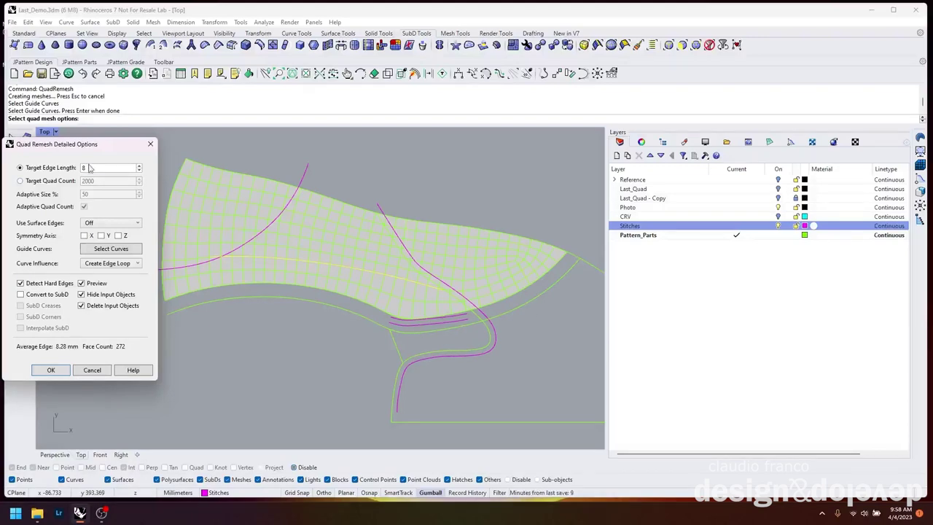
text(7)
click(53, 370)
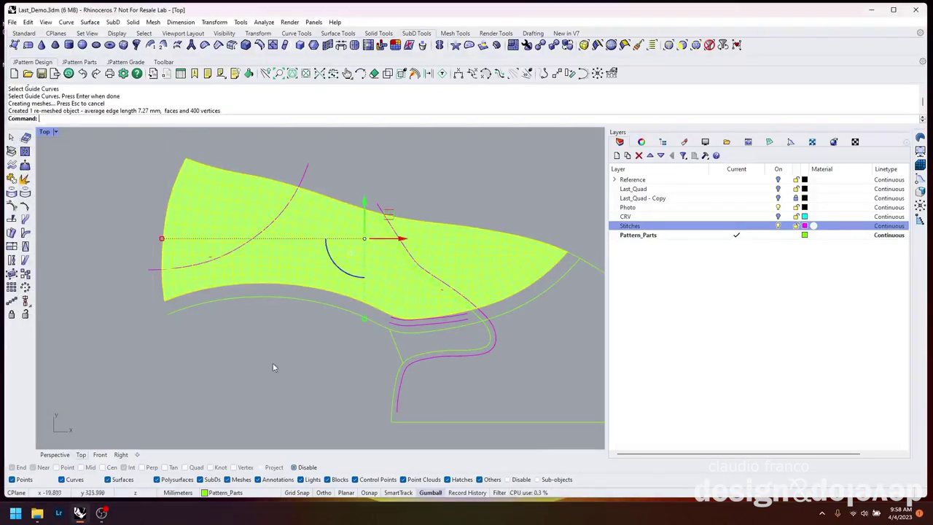
Create a MeshParts layer, move the quad mesh onto it, and make it current.
click(670, 265)
double_click(665, 252)
text(MeshParts)
key(Return)
click(474, 309)
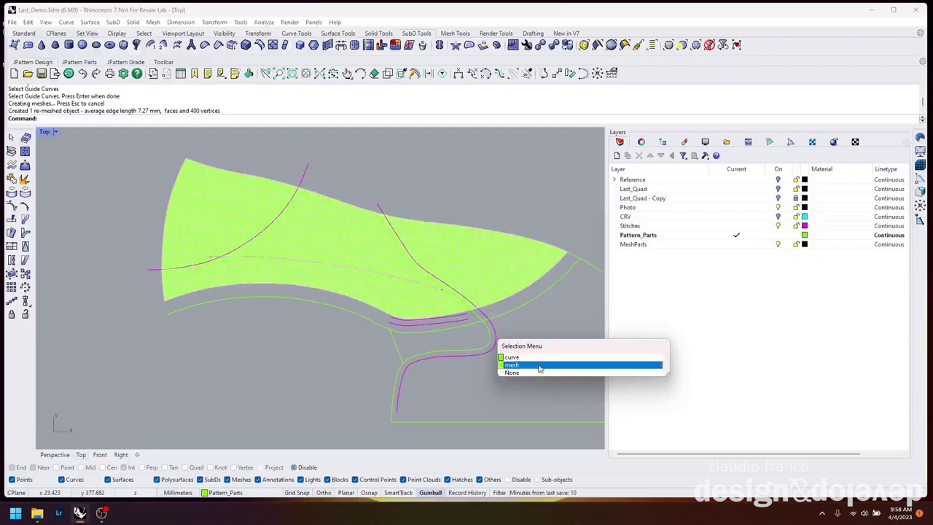
click(543, 366)
right_click(646, 244)
click(703, 411)
click(736, 245)
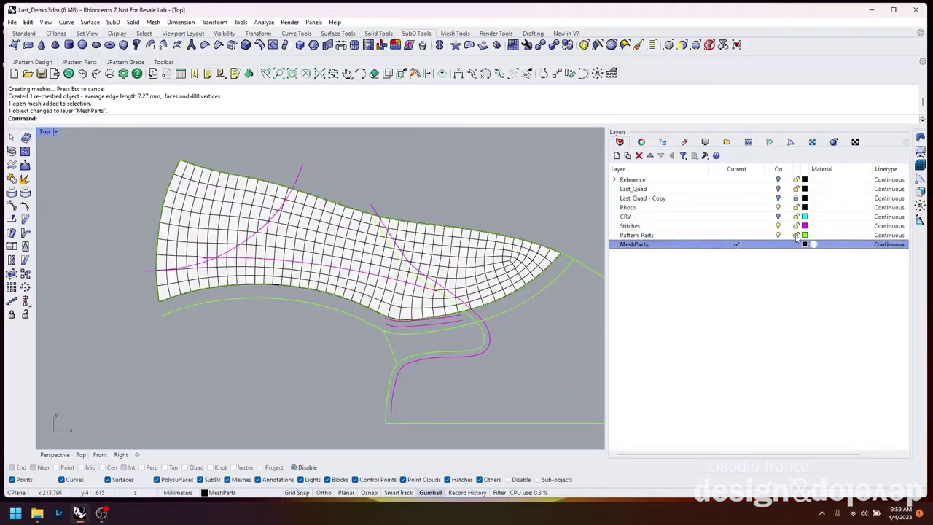
Extrude the mesh's lower boundary edges by 10 mm with ExtrudeMesh.
scroll(452, 306, up, 5)
ctrl+shift+double_click(537, 272)
scroll(364, 284, down, 3)
scroll(365, 302, up, 2)
text(ext)
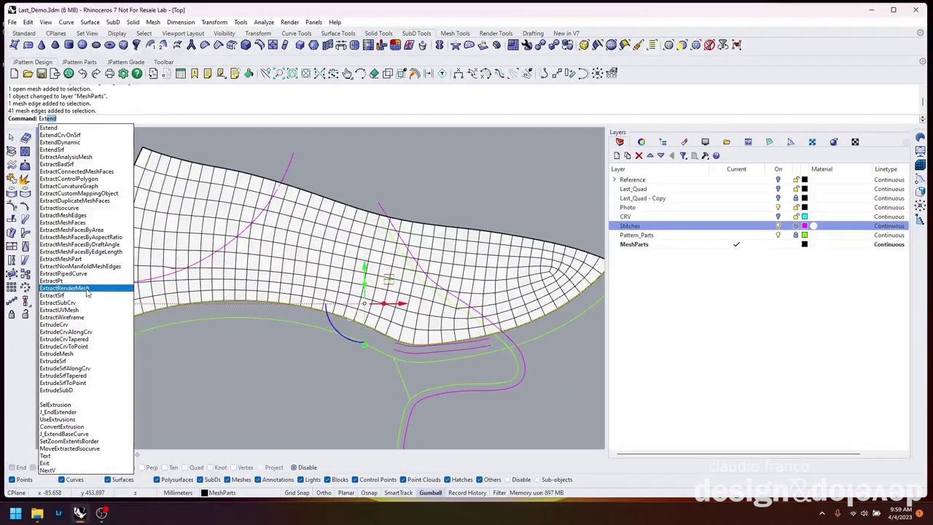
text(rudemesh)
key(Return)
text(10)
key(Return)
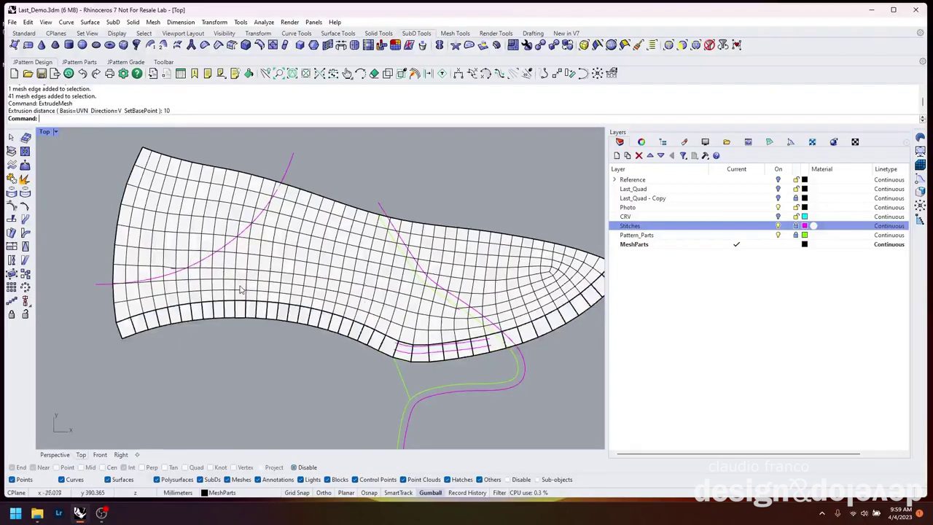
Weld the seams of the extruded upper mesh.
click(285, 305)
text(weld)
key(Return)
key(Return)
scroll(93, 333, up, 5)
ctrl+shift+click(85, 337)
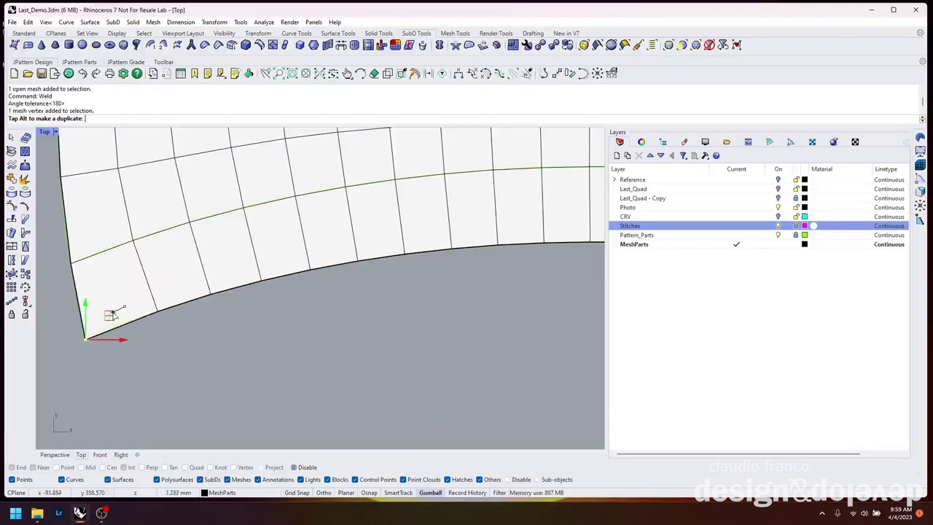
scroll(113, 315, down, 5)
scroll(291, 292, up, 4)
Insert edge loops on both sides of an edge loop across the mesh, hiding the pattern curves.
ctrl+shift+double_click(299, 281)
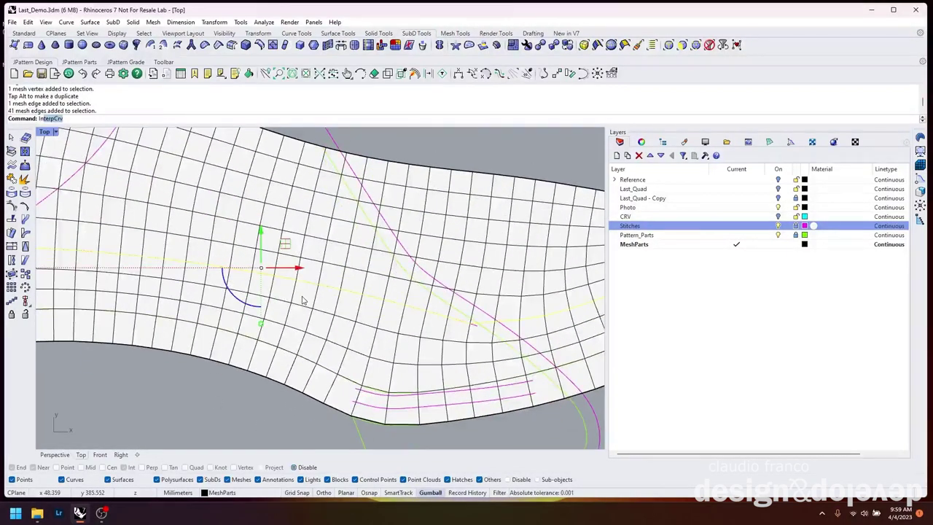
text(insertedge)
key(Return)
text(b)
key(Return)
click(352, 296)
scroll(315, 379, up, 4)
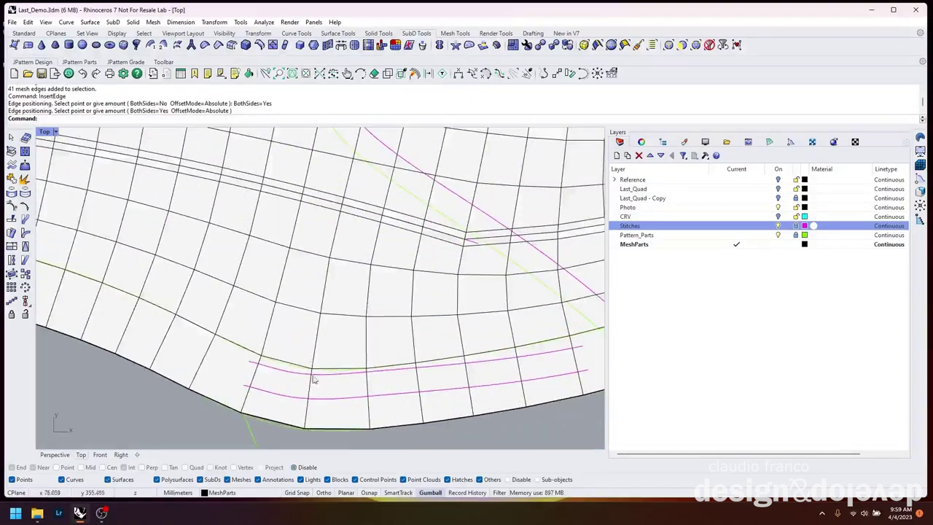
scroll(461, 328, down, 5)
click(778, 236)
Insert an edge on one side of the bottom edge loop and show the pattern curves.
key(Return)
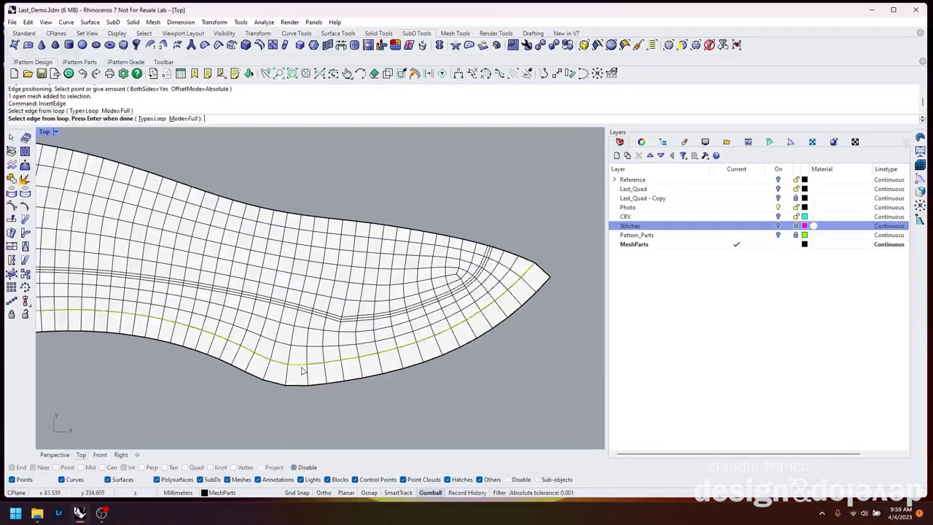
click(292, 364)
key(Return)
text(b)
key(Return)
click(777, 234)
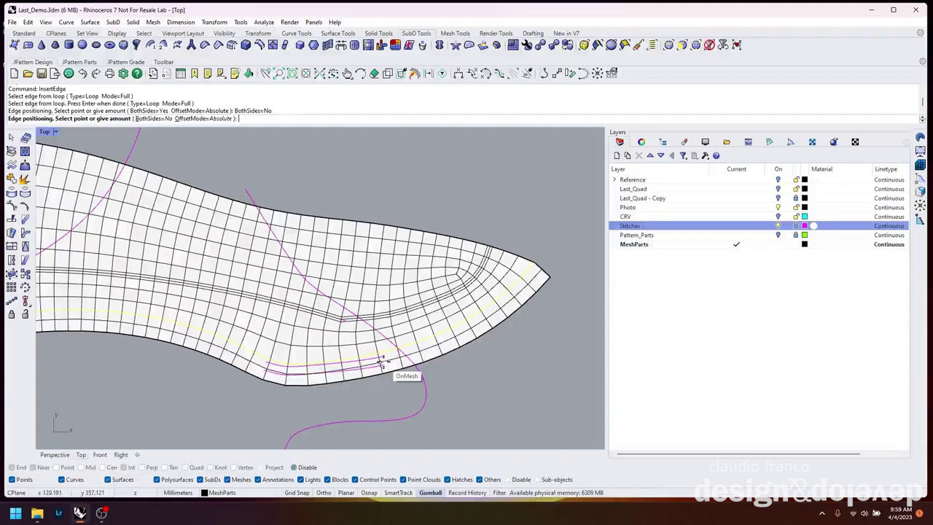
Add edge loops along the lower border and on both sides of the stitch line.
scroll(374, 383, up, 5)
double_click(214, 246)
key(Return)
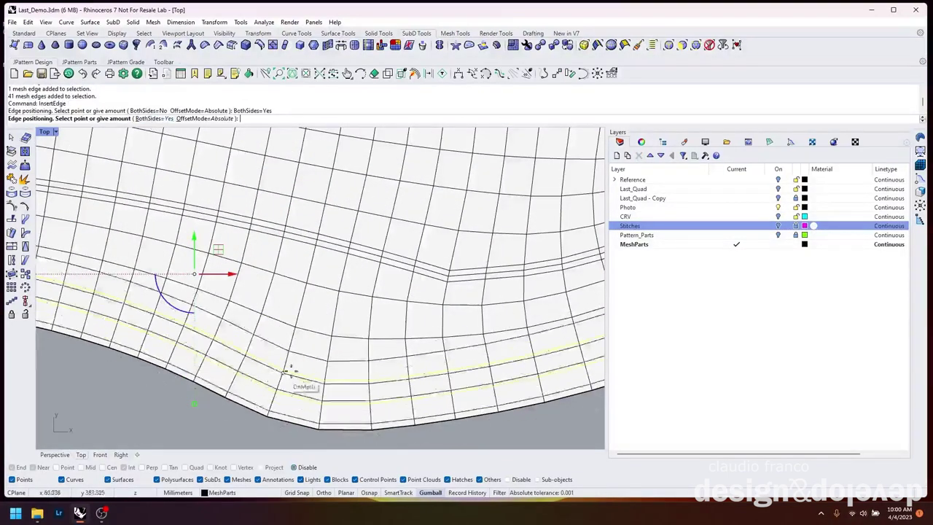
click(294, 362)
click(294, 362)
scroll(325, 330, up, 1)
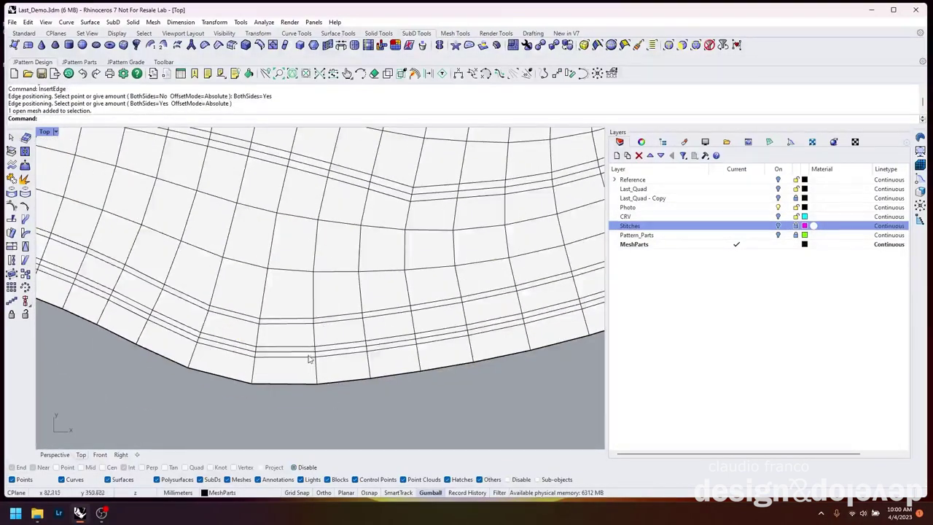
key(Return)
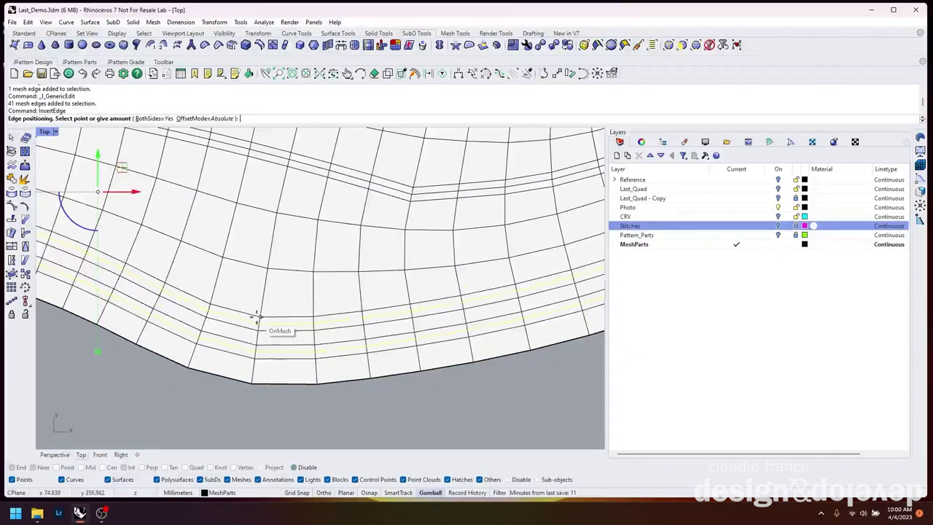
click(261, 326)
click(393, 428)
scroll(394, 408, down, 3)
scroll(394, 408, up, 5)
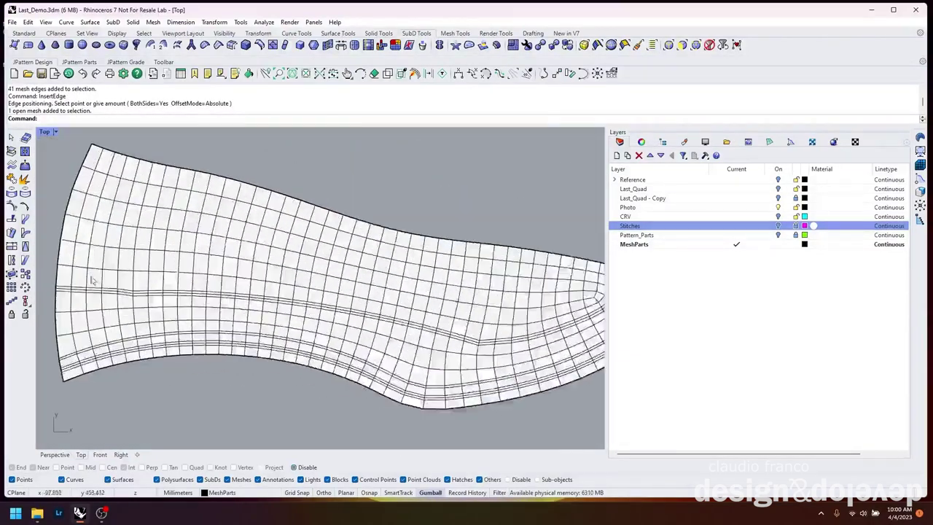
Rerun InsertEdge for another loop near the lower edge, then show the Pattern_Parts curves.
right_click(240, 98)
click(278, 136)
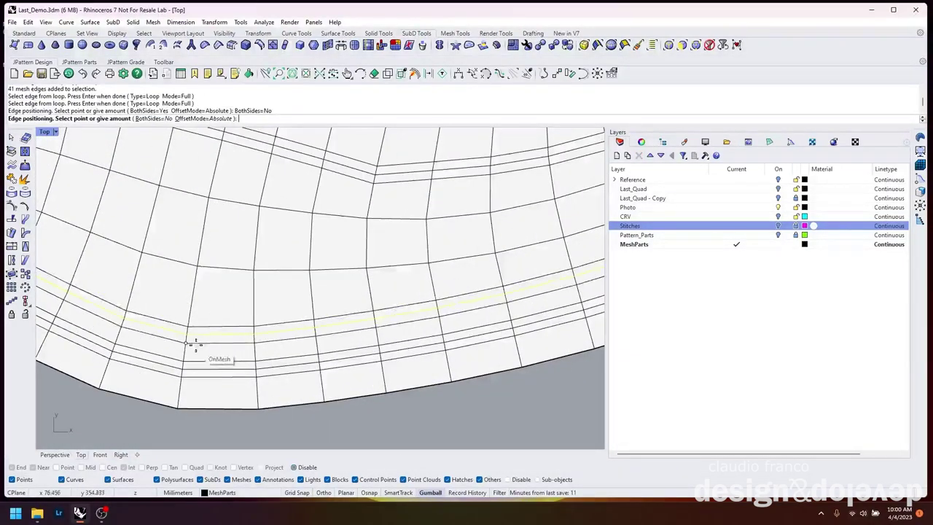
click(194, 340)
scroll(423, 416, down, 5)
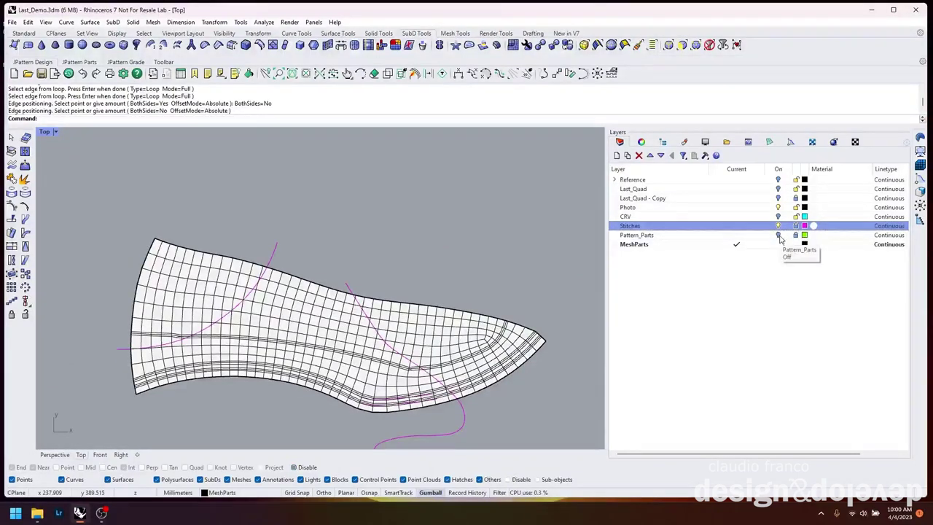
click(780, 240)
scroll(328, 379, down, 3)
Extend the magenta stitch curve to reach the pattern outline.
scroll(250, 336, up, 6)
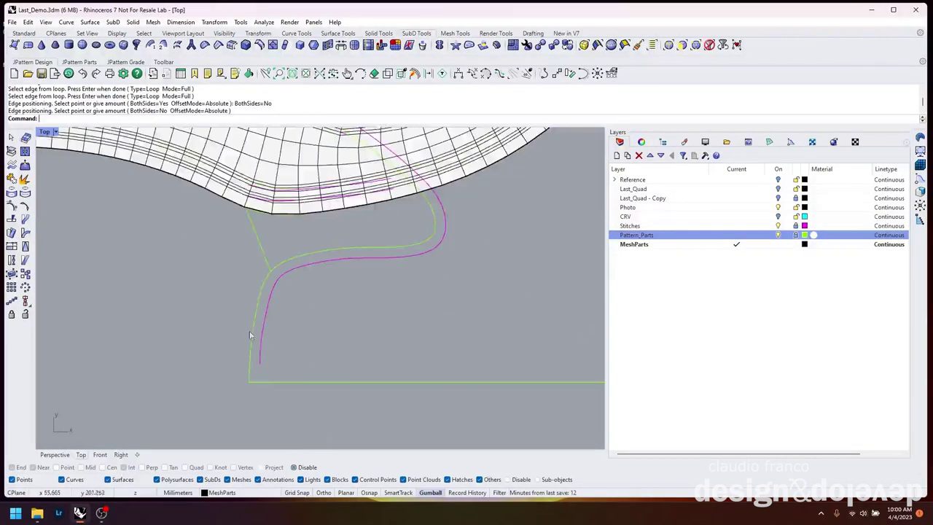
click(259, 343)
scroll(288, 392, down, 1)
text(extend)
key(Return)
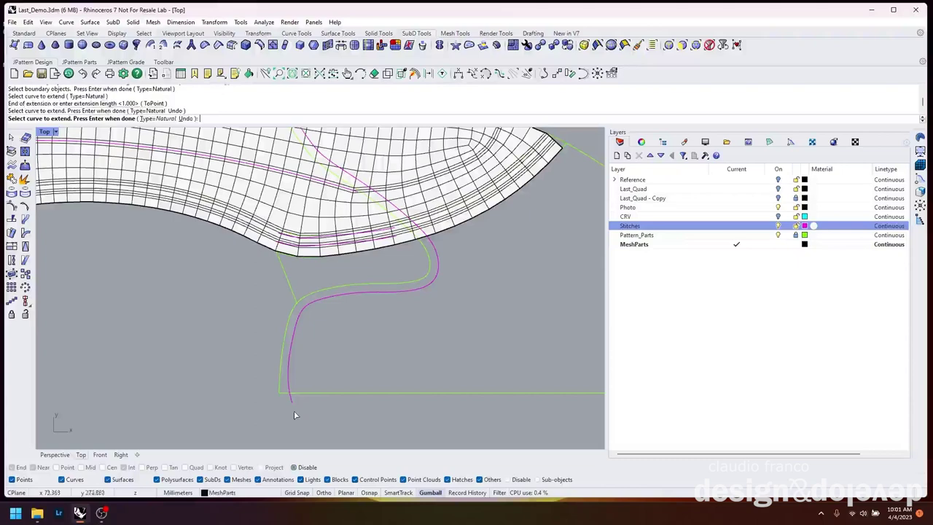
key(Return)
scroll(295, 415, down, 3)
scroll(346, 334, up, 6)
click(344, 326)
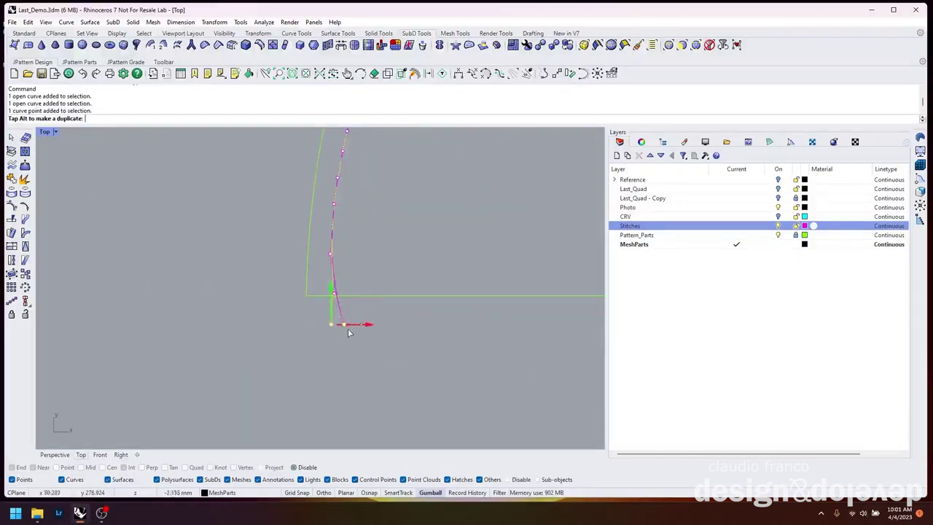
scroll(250, 358, down, 4)
scroll(515, 253, up, 2)
CurveBoolean the region below the upper bounded by the pattern and stitch curves.
text(Crvb)
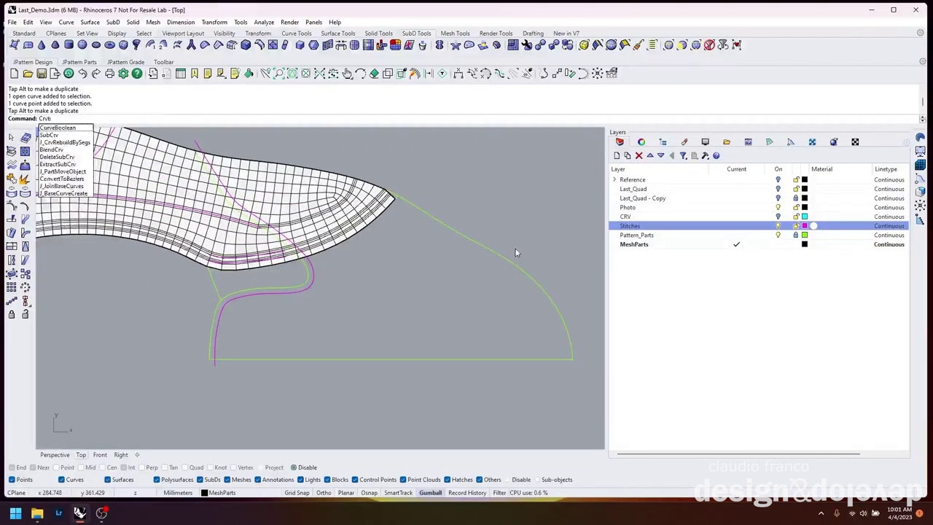
key(Return)
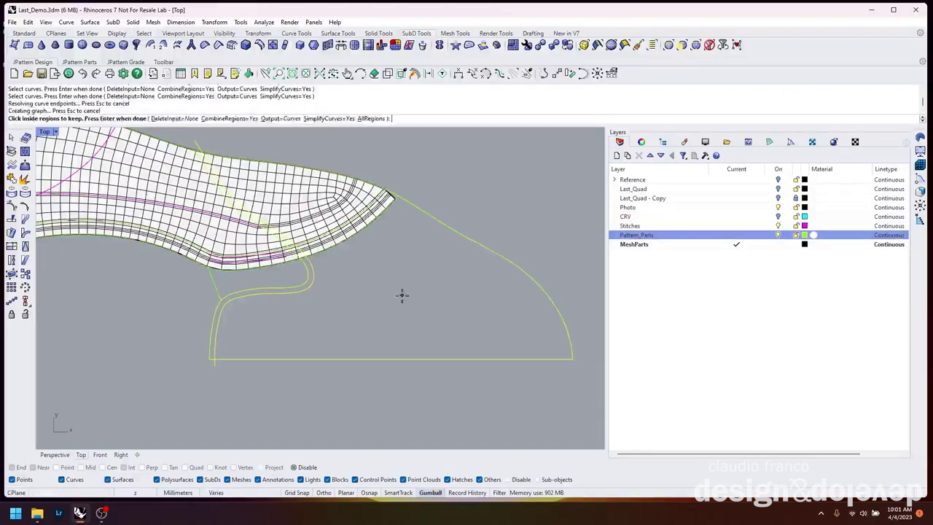
click(474, 306)
key(Return)
Fill the region with a planar surface, flip it, and QuadRemesh it at edge length 7.
text(PlanarSrf)
key(Return)
text(Fil)
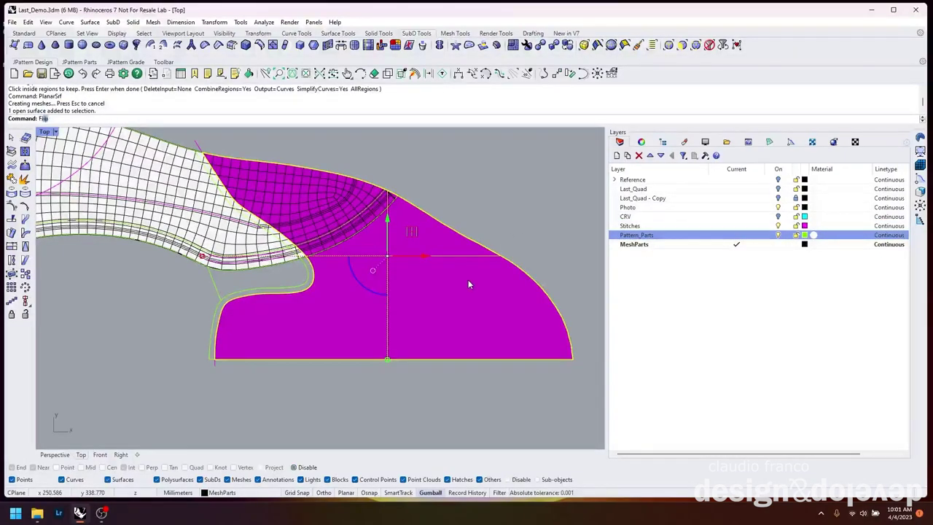
key(Return)
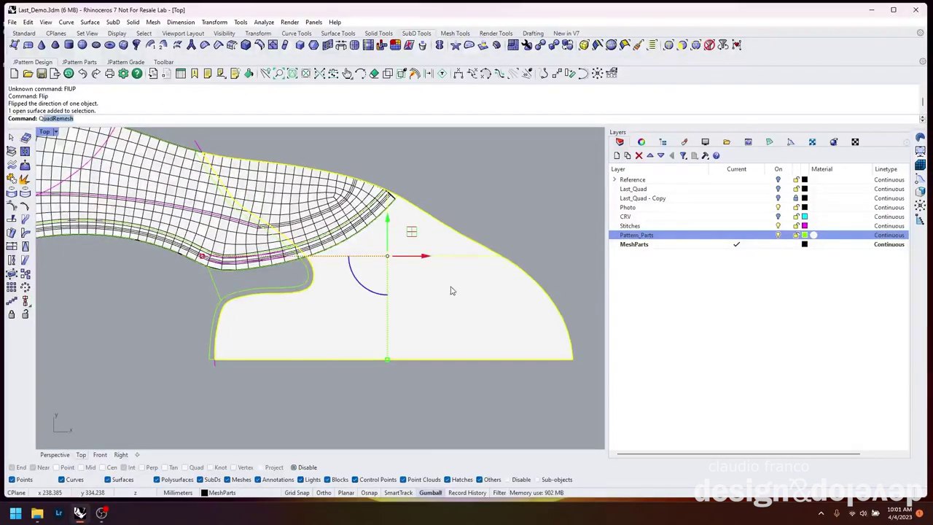
key(Return)
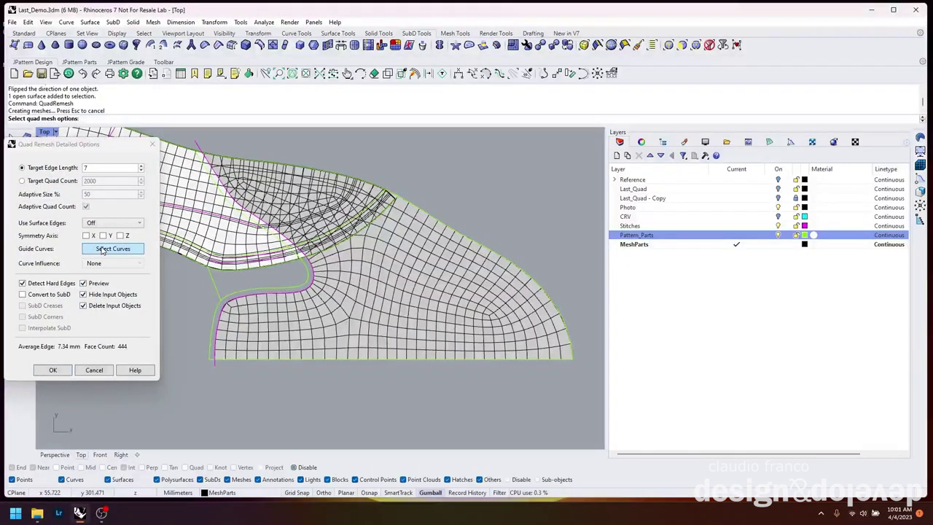
click(53, 370)
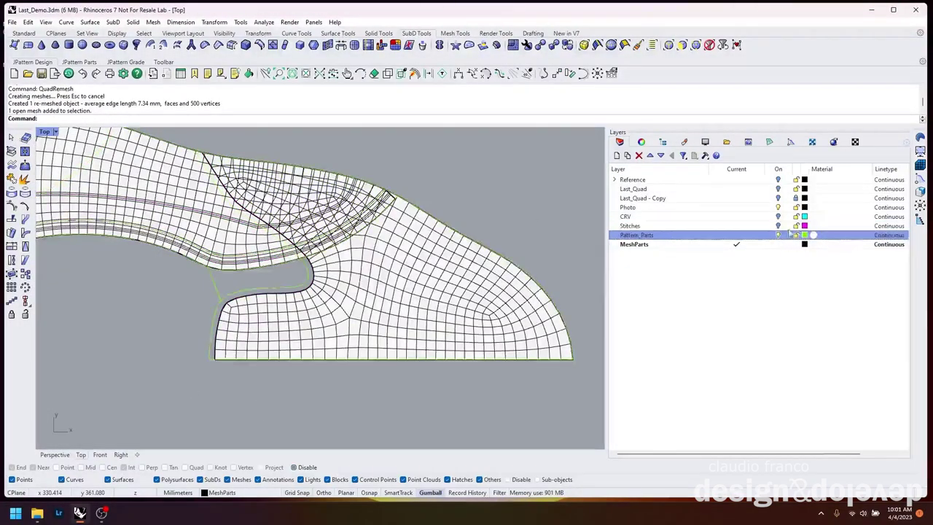
Select the leftover region boundary curve beside the new quad mesh to remove it.
right_drag(289, 282, 296, 275)
scroll(297, 276, up, 5)
click(285, 328)
scroll(284, 329, down, 2)
key(Escape)
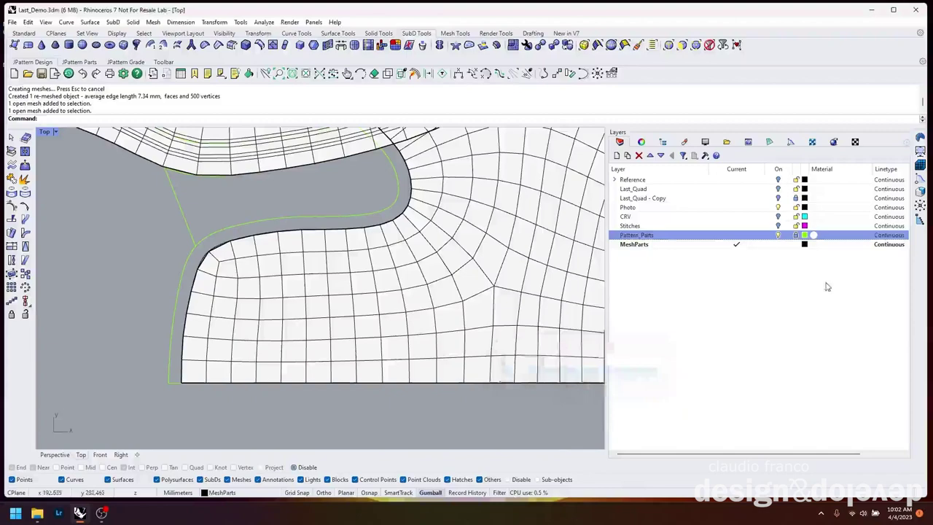
scroll(203, 255, up, 3)
click(203, 250)
scroll(206, 253, down, 5)
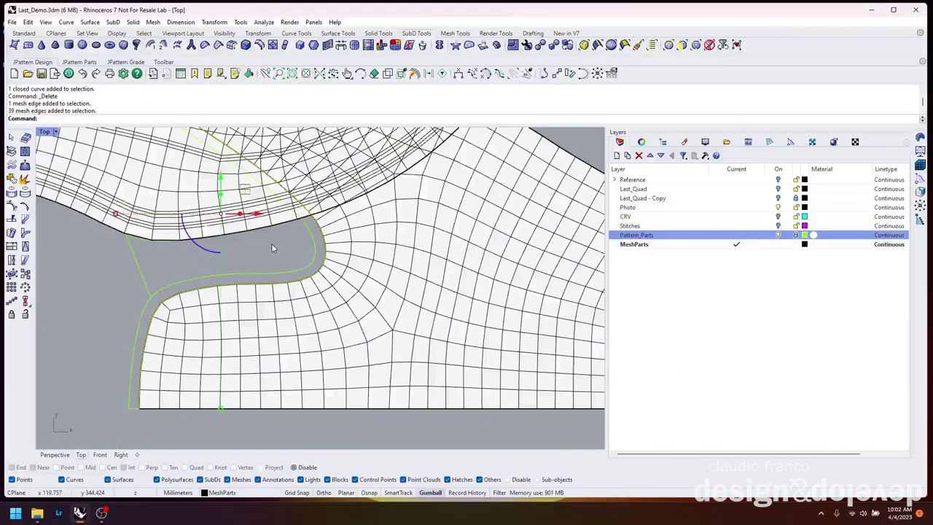
Extrude the quad piece's border edges by 4 mm and weld them to the mesh.
text(ExtrudeMesh)
key(Return)
text(4)
key(Return)
scroll(245, 343, up, 1)
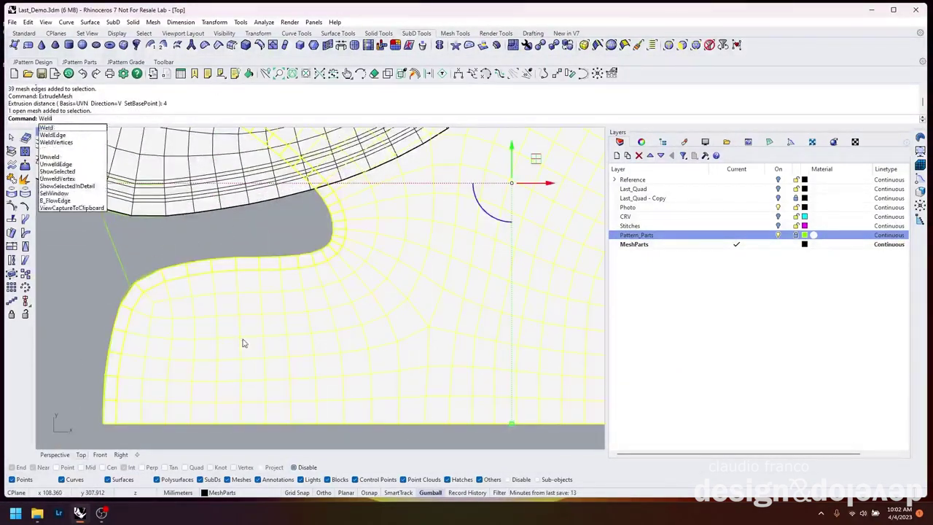
key(Return)
Rerun InsertEdge for paired edge loops along the curved edge, then show the magenta stitch curves.
right_click(191, 106)
click(218, 220)
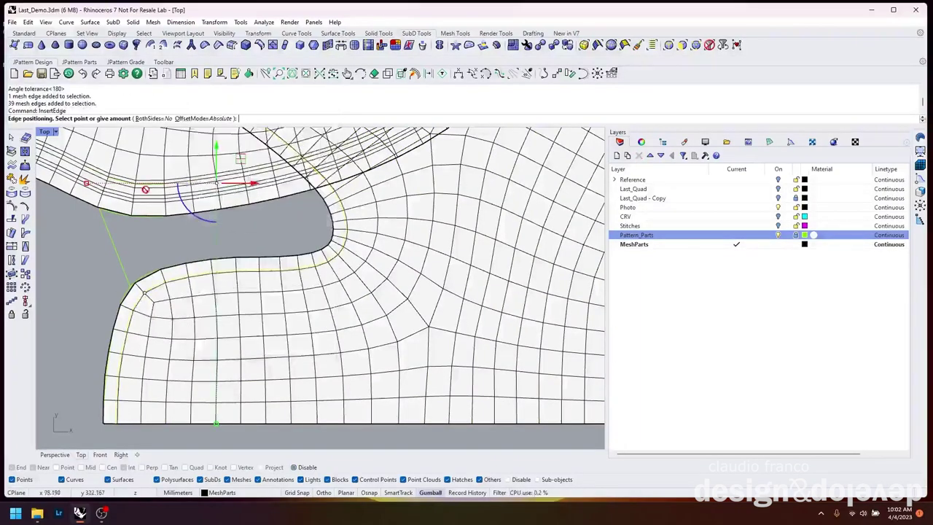
click(143, 118)
key(Escape)
scroll(286, 330, down, 4)
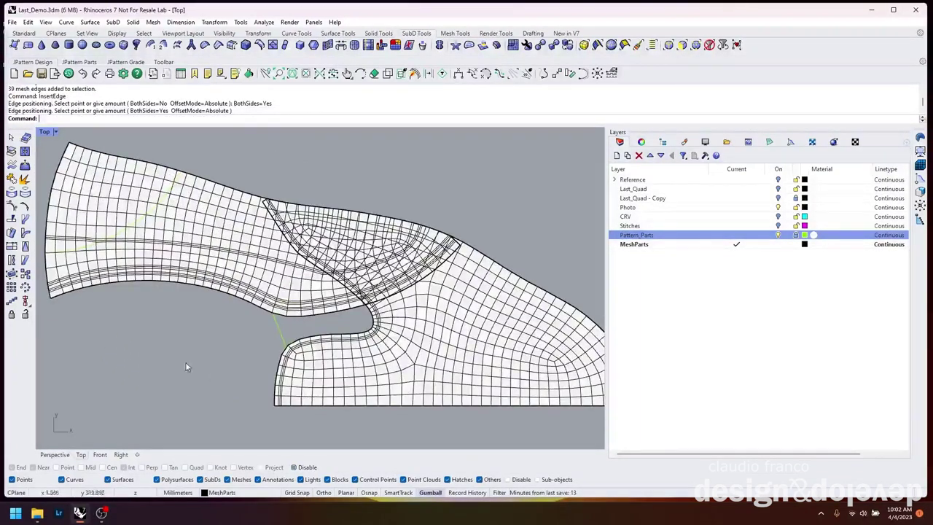
scroll(186, 366, up, 5)
click(778, 227)
Hide the mesh parts and show the pattern line and the Last_Quad - Copy mesh in shaded display.
click(736, 235)
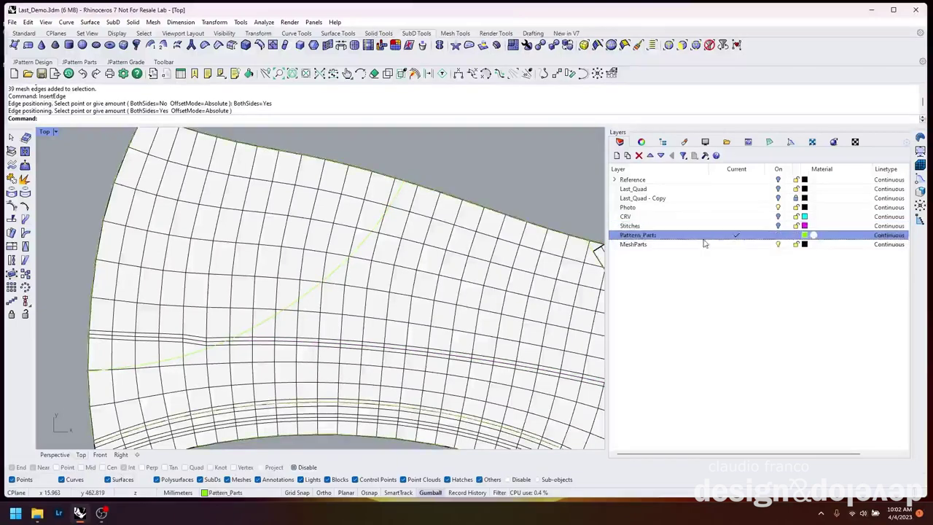
click(778, 244)
key(ctrl+alt+h)
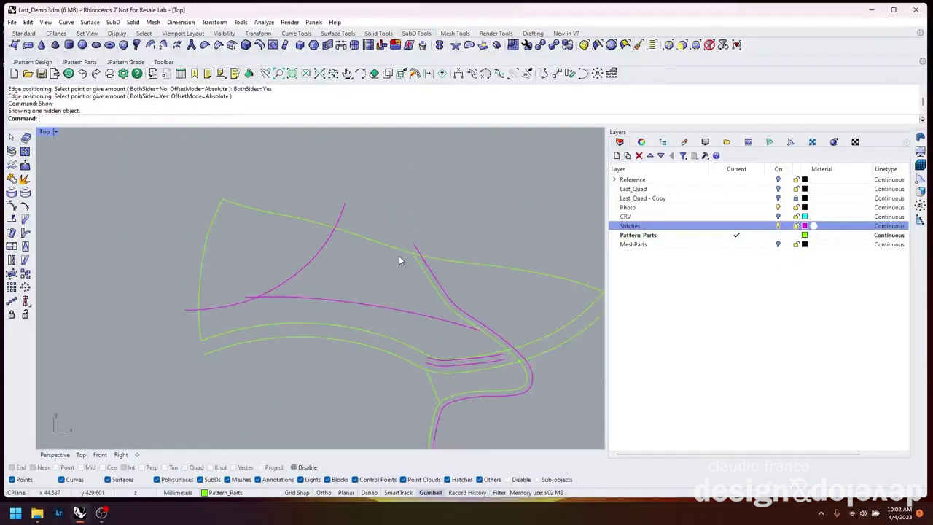
scroll(400, 258, down, 2)
click(777, 198)
key(ctrl+alt+r)
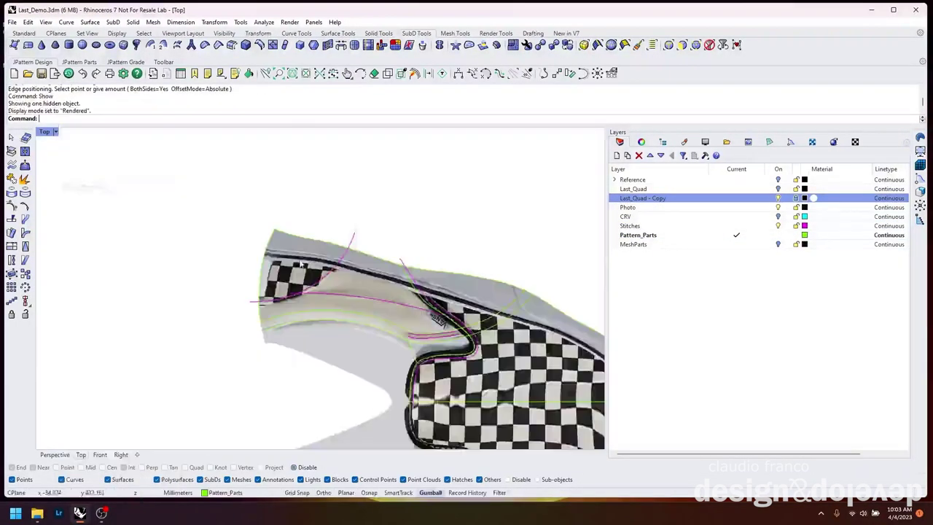
scroll(342, 290, up, 3)
click(45, 131)
click(134, 179)
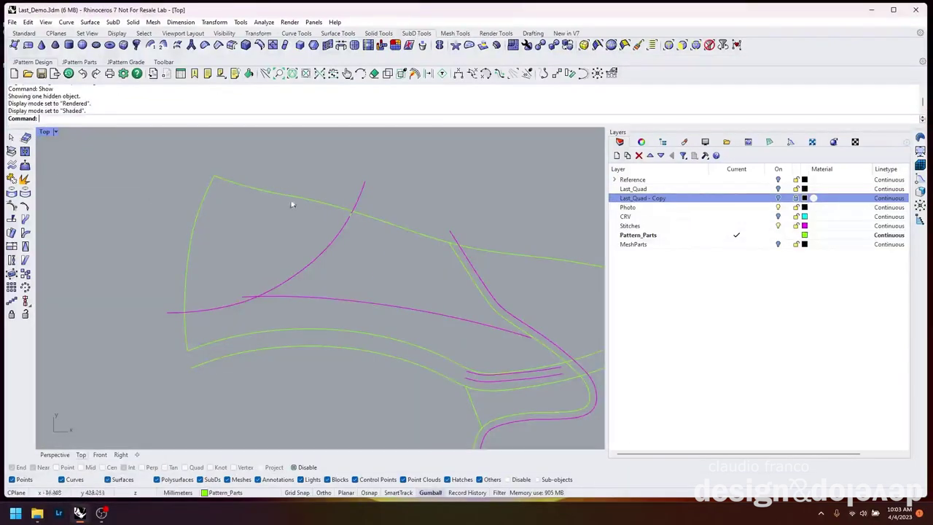
scroll(292, 202, up, 3)
Fill the closed toe-area boundary curve with a planar surface.
click(502, 341)
click(558, 370)
scroll(383, 254, down, 2)
text(PlanarMesh)
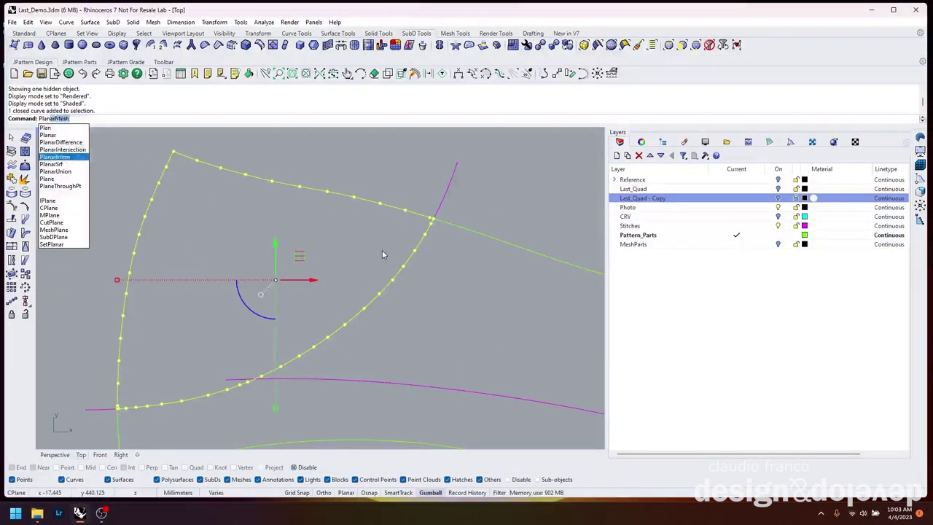
key(Down)
key(Return)
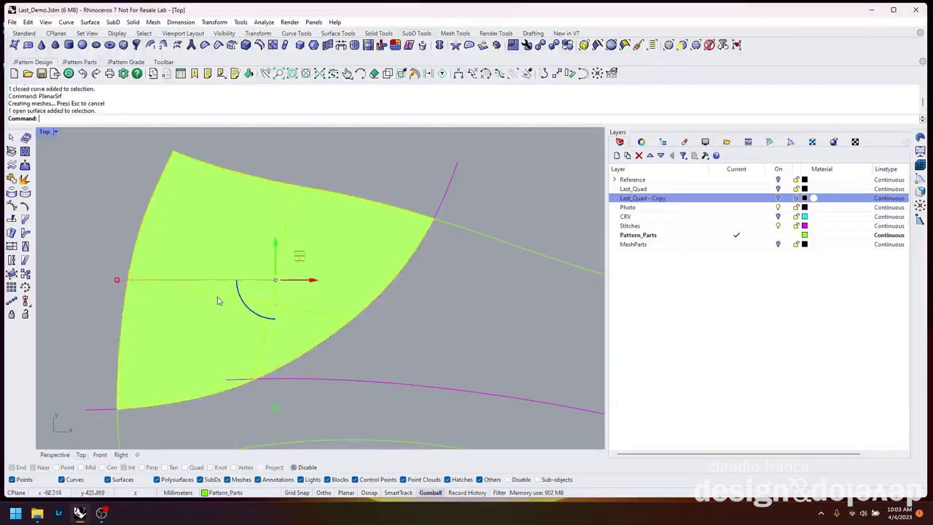
right_click(215, 208)
On a new current Layer 01, quad-remesh the toe surface at target edge length 8, deleting the input.
double_click(670, 244)
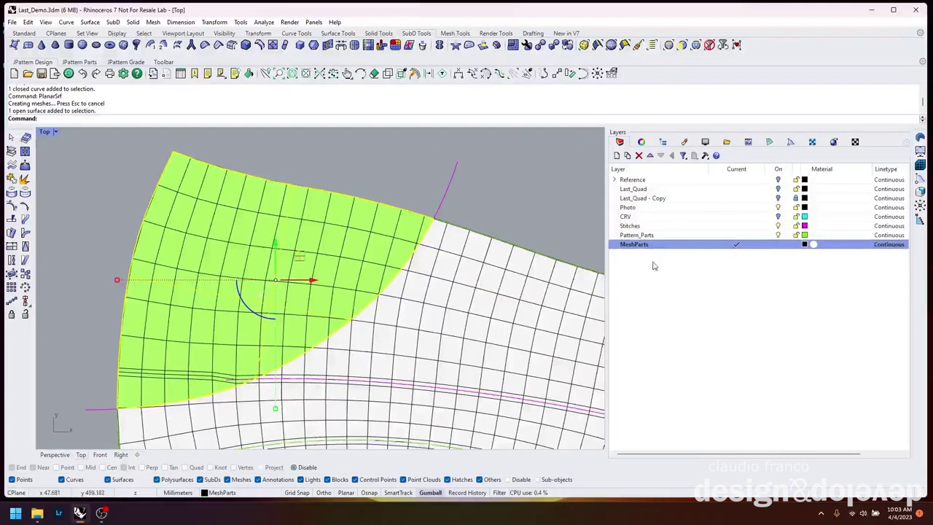
click(616, 156)
double_click(707, 253)
right_click(466, 243)
click(364, 194)
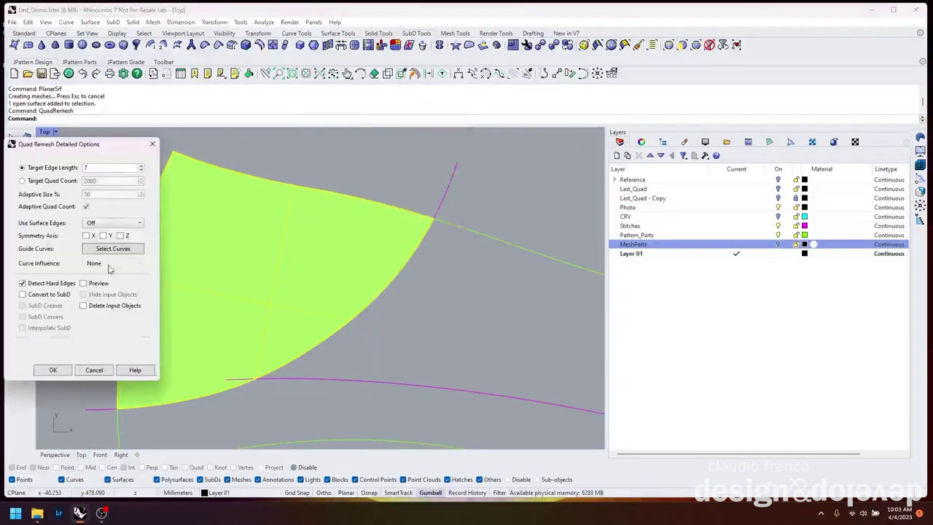
click(83, 283)
click(83, 305)
double_click(109, 168)
text(8)
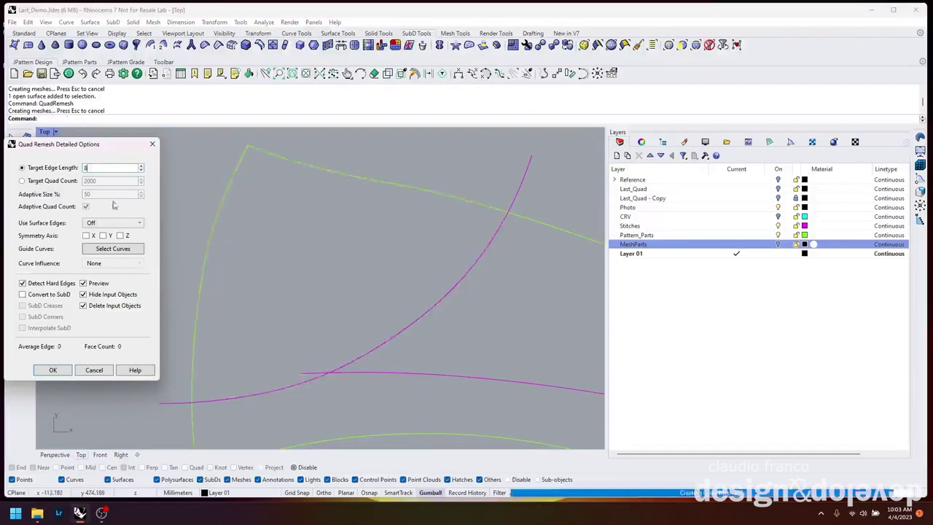
key(Return)
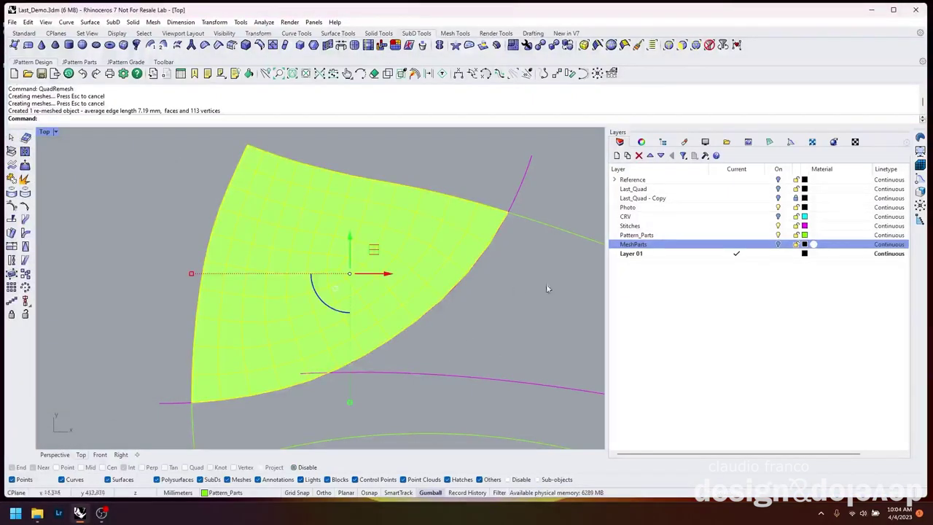
Move the remeshed toe piece onto Layer 01.
click(383, 260)
right_click(695, 253)
click(736, 416)
scroll(383, 292, up, 3)
click(502, 343)
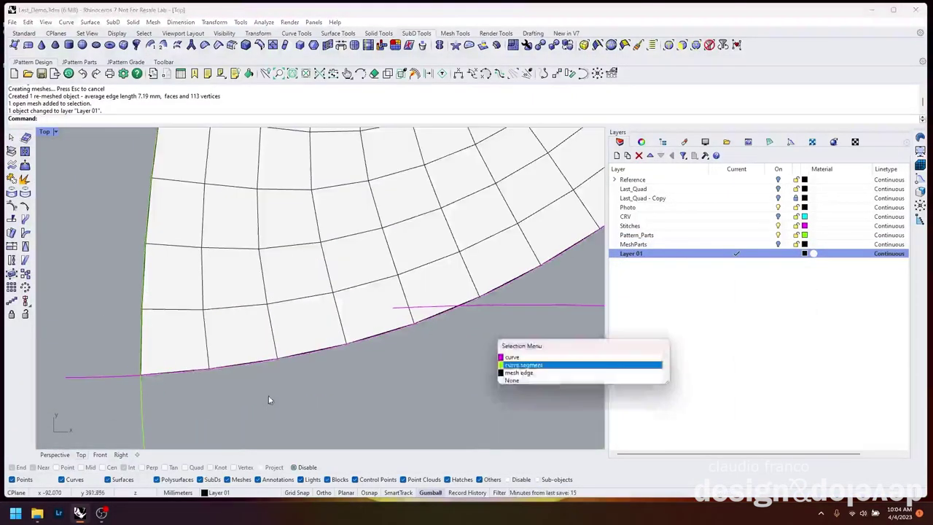
click(268, 400)
Show the CRV guide curves and extrude the mesh's boundary edge loop outward by 4.
click(777, 217)
click(778, 234)
scroll(321, 292, down, 2)
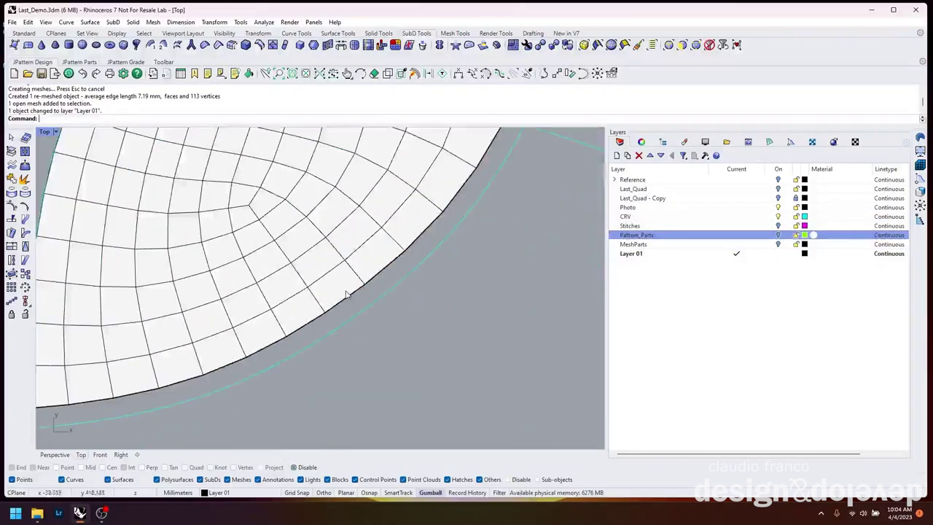
ctrl+shift+double_click(401, 265)
scroll(409, 239, up, 3)
middle_click(409, 239)
click(419, 220)
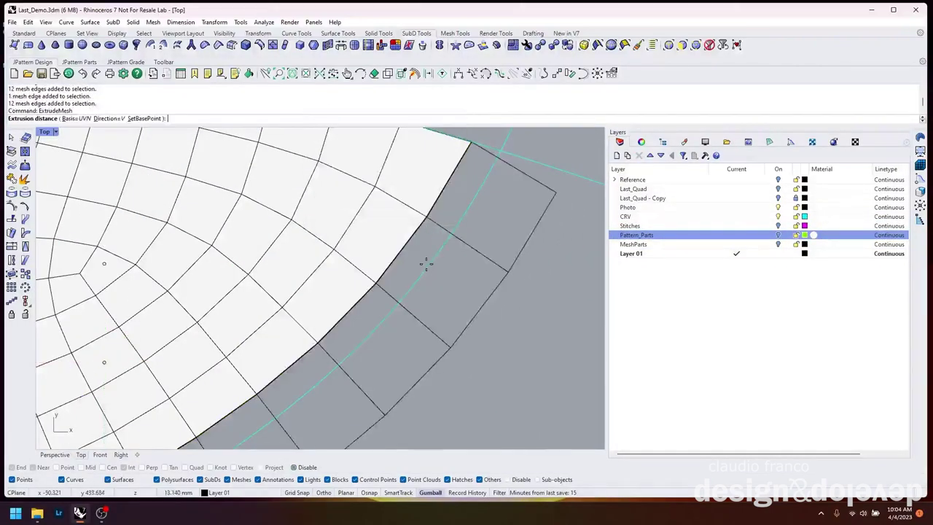
key(Return)
scroll(425, 260, down, 3)
scroll(502, 233, up, 3)
Drag the border strip's corner vertex to line up with the guide curve.
ctrl+shift+click(502, 234)
scroll(479, 246, up, 4)
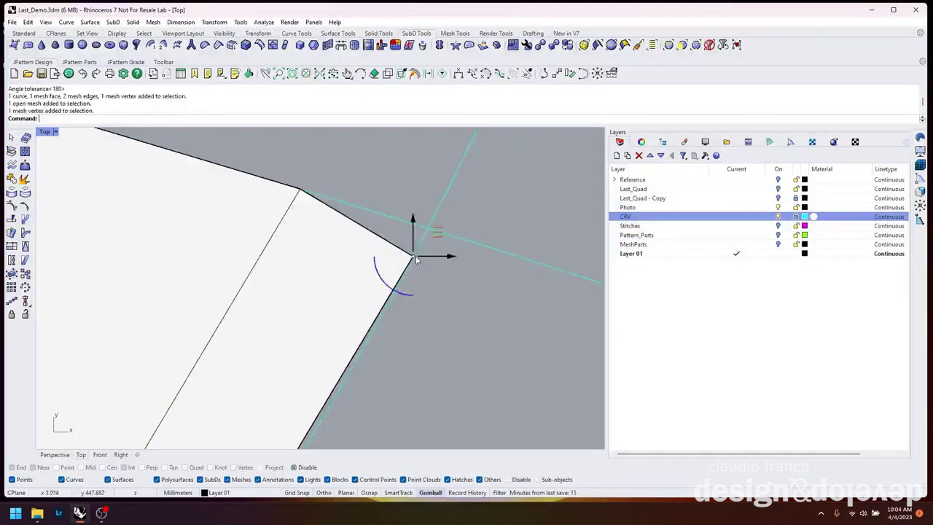
scroll(415, 259, down, 3)
right_drag(454, 291, 158, 402)
scroll(217, 397, up, 1)
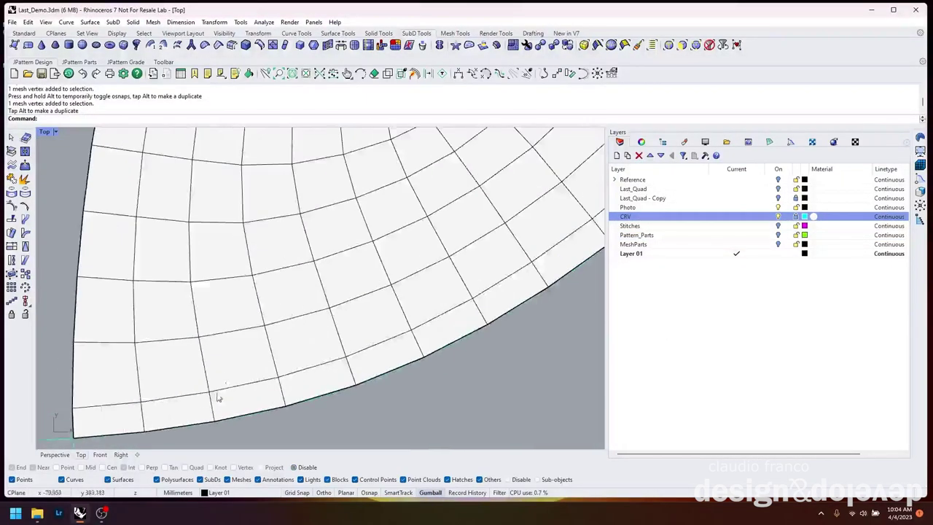
scroll(217, 397, down, 2)
Insert an extra edge loop in the border strip and show the full MeshParts shoe mesh.
ctrl+shift+double_click(408, 248)
middle_click(245, 96)
click(268, 210)
scroll(277, 355, up, 3)
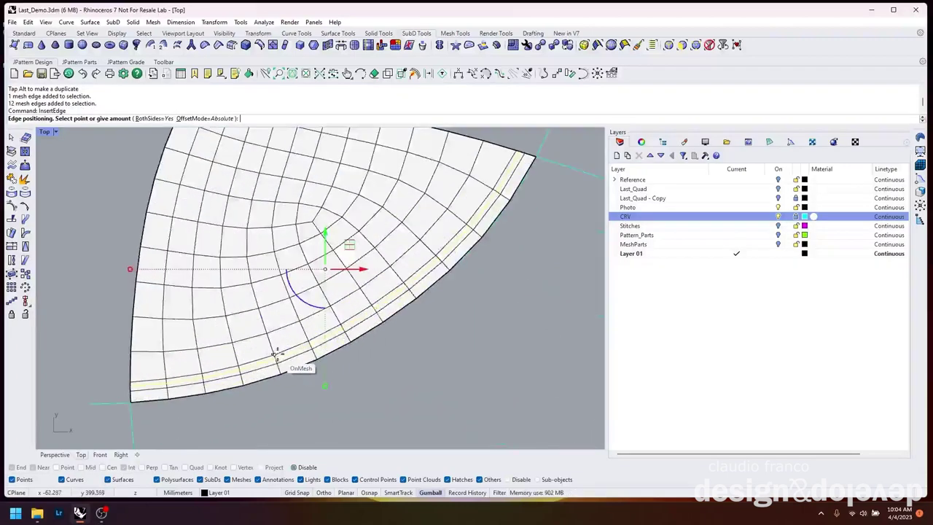
click(277, 355)
scroll(401, 333, down, 5)
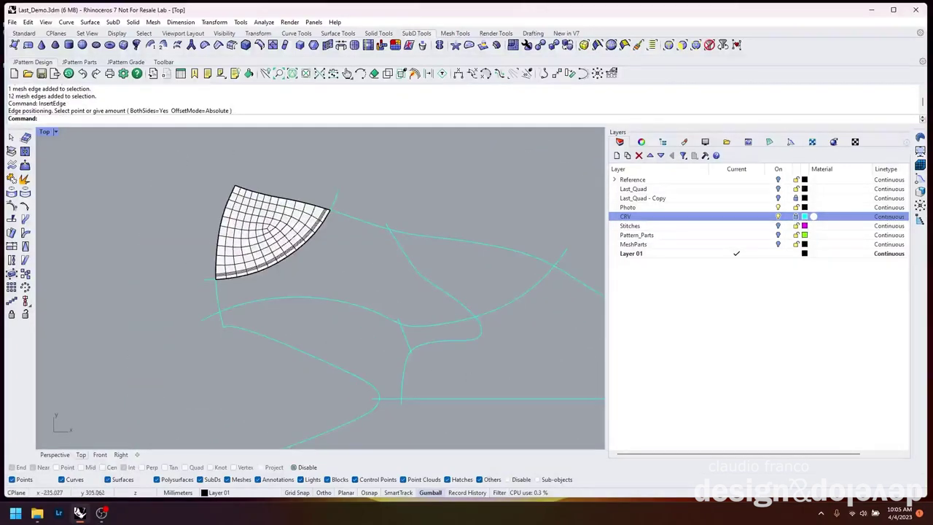
click(779, 244)
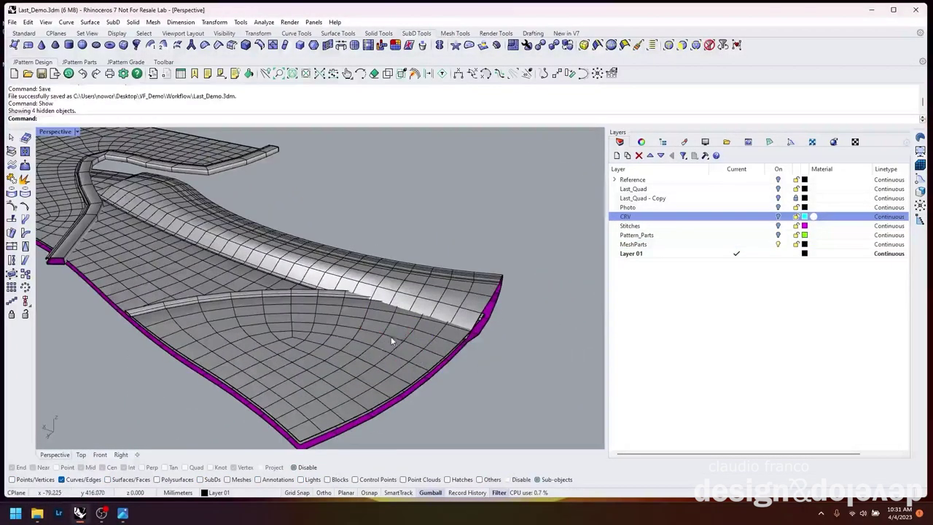
Start Botcha soft editing with the quarter patch as the mesh to edit.
ctrl+shift+click(391, 336)
click(793, 143)
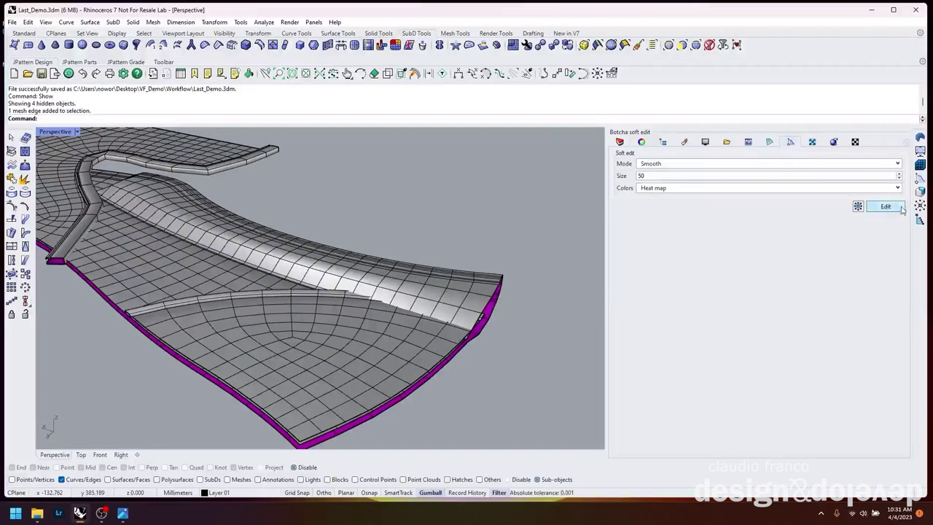
click(886, 207)
click(439, 355)
key(Return)
right_drag(415, 349, 169, 311)
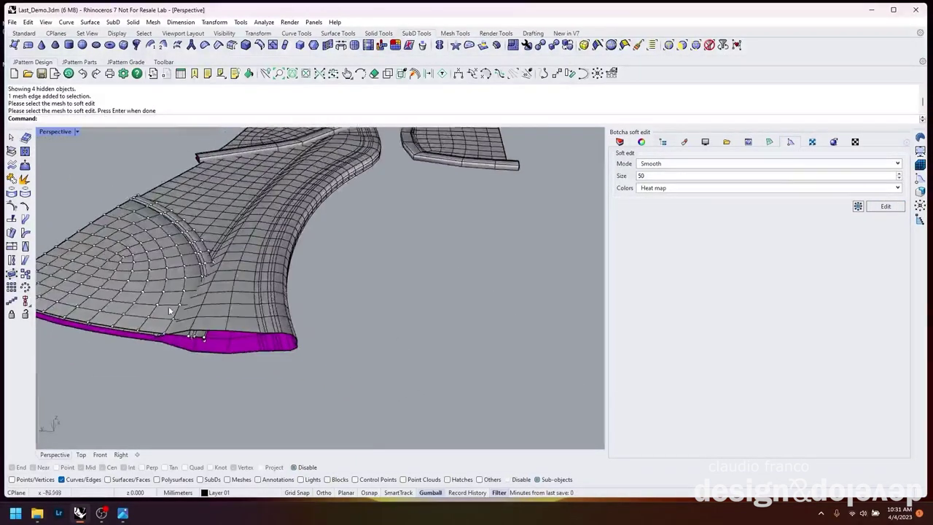
click(182, 309)
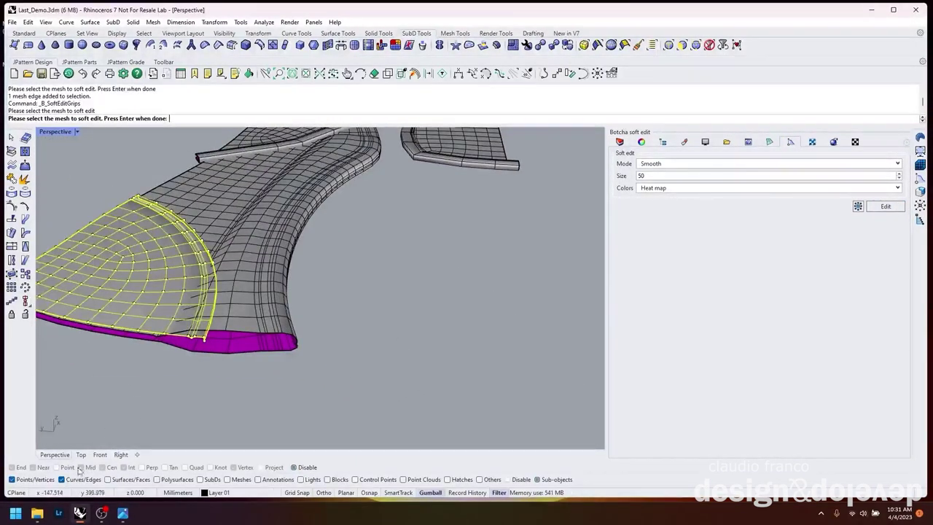
key(Return)
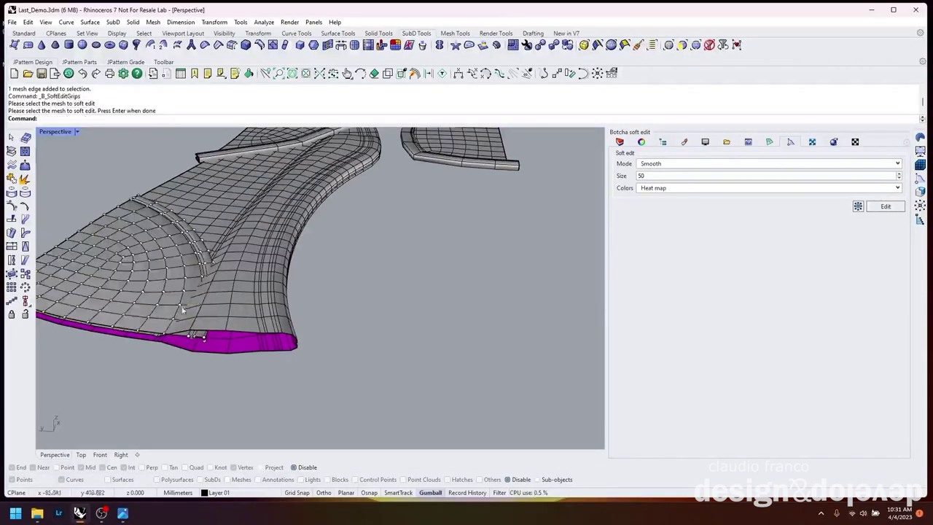
Try pulling a lower-edge grip, undo it, and set the falloff size to 25.
click(149, 310)
right_drag(302, 329, 218, 344)
click(410, 419)
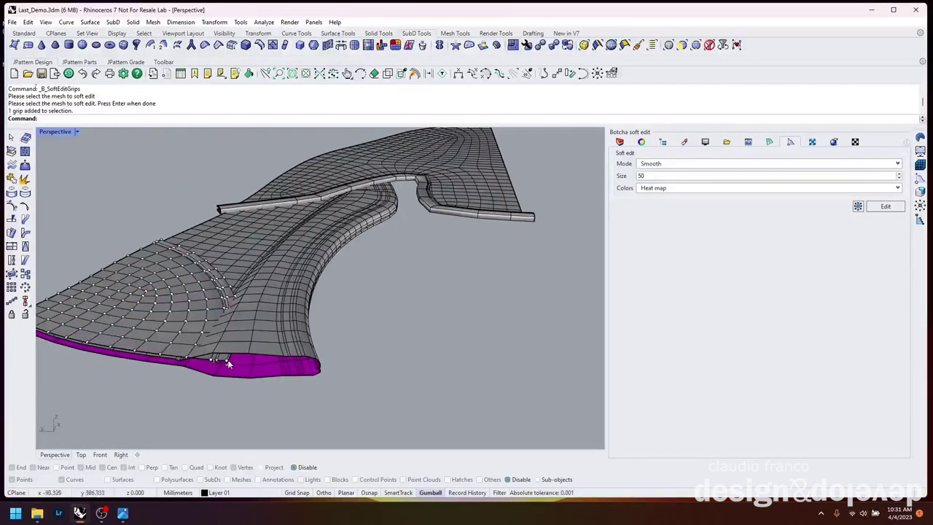
click(224, 337)
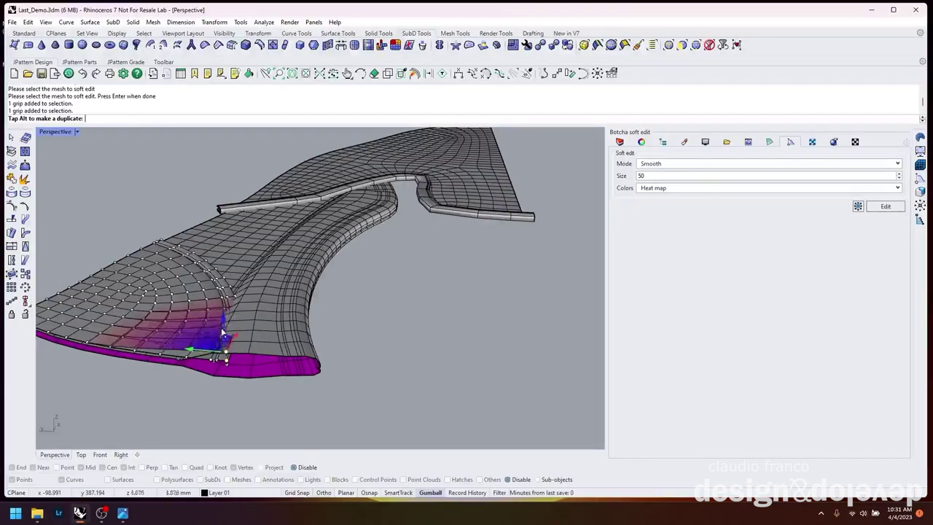
drag(225, 334, 225, 342)
key(ctrl+z)
right_drag(225, 343, 234, 438)
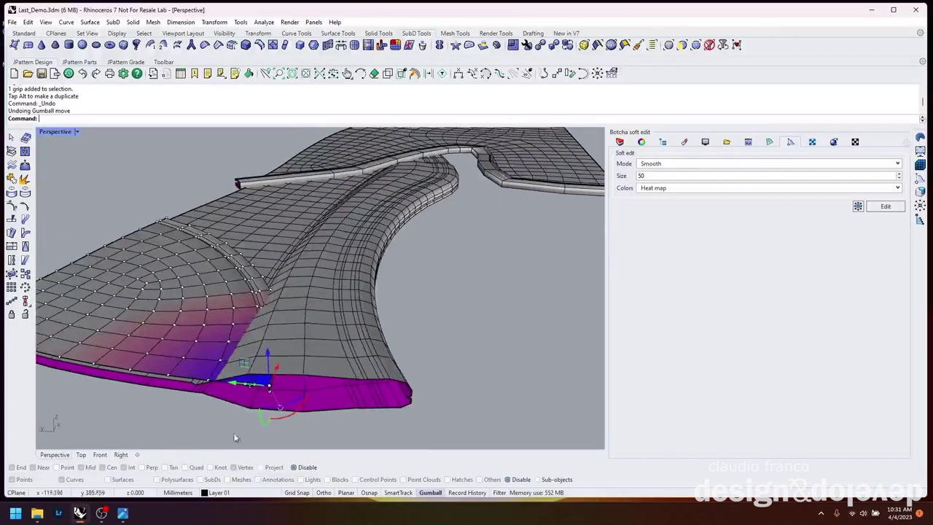
double_click(645, 176)
text(25)
right_drag(524, 260, 312, 323)
Lock the surrounding mesh and turn on soft edit grips for the quarter patch.
click(312, 323)
click(414, 336)
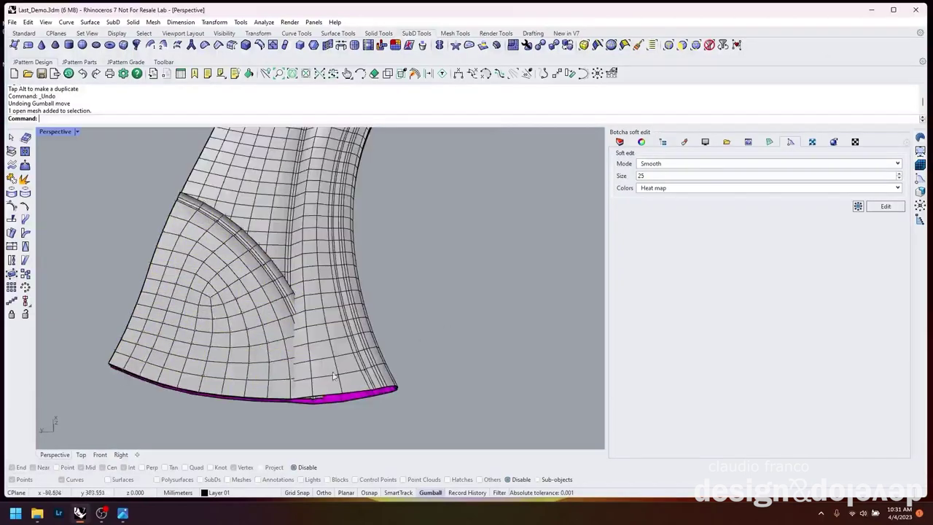
click(340, 366)
key(ctrl+l)
click(284, 395)
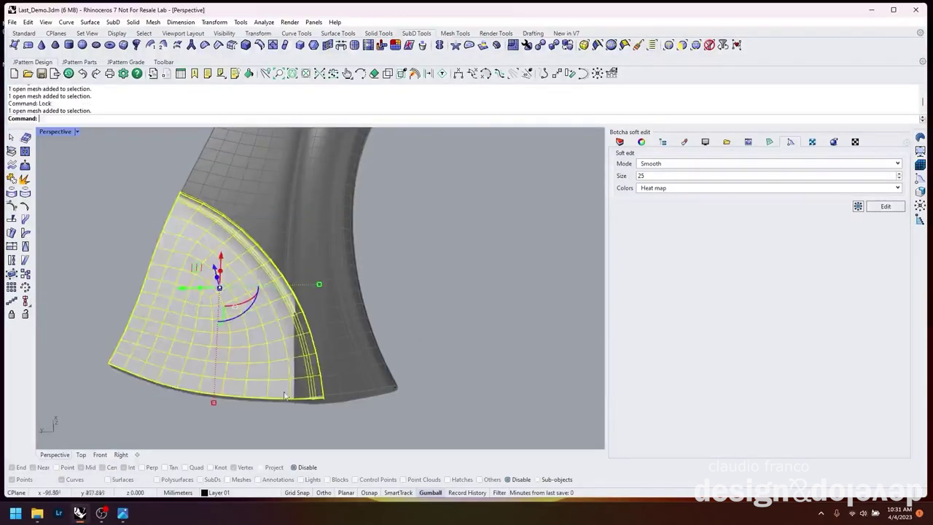
click(884, 208)
Raise the selected border grips to lift the patch edge.
right_drag(307, 315, 471, 376)
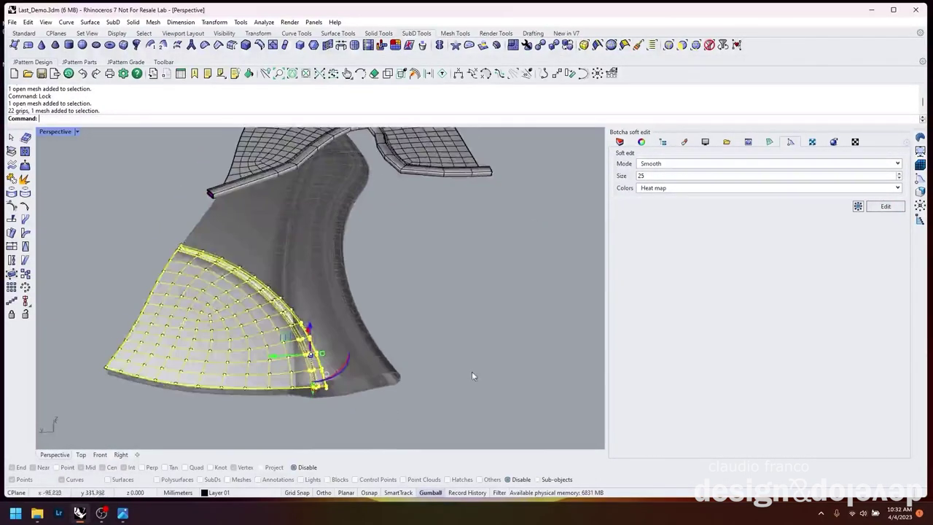
scroll(386, 377, up, 5)
click(218, 306)
right_drag(473, 328, 578, 166)
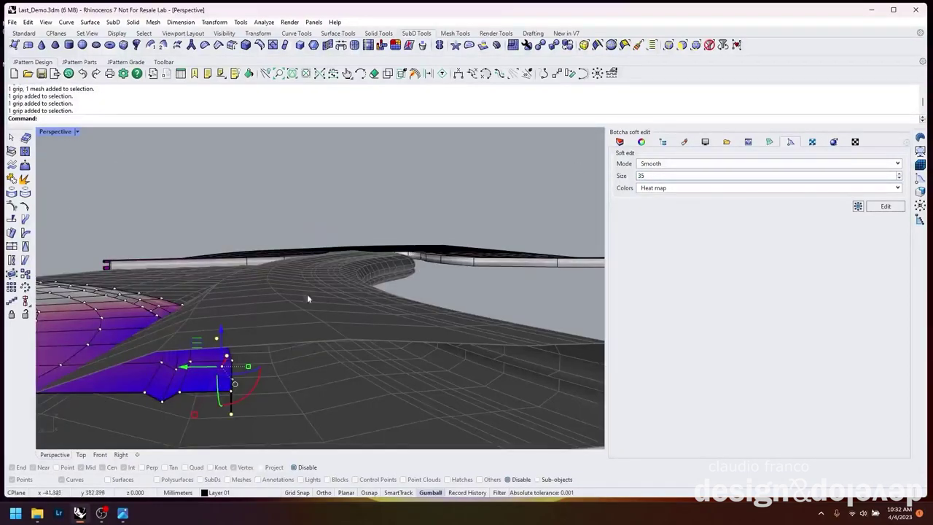
right_drag(307, 299, 291, 339)
drag(261, 312, 251, 284)
right_drag(252, 285, 325, 394)
click(325, 389)
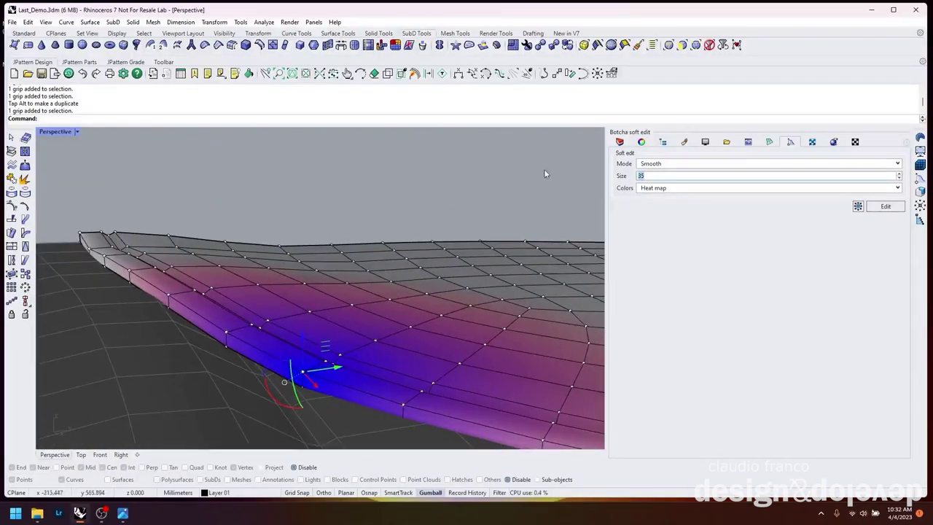
Set the falloff size to 15 and nudge edge grips to smooth the lower border.
text(15)
right_drag(306, 342, 244, 350)
click(244, 325)
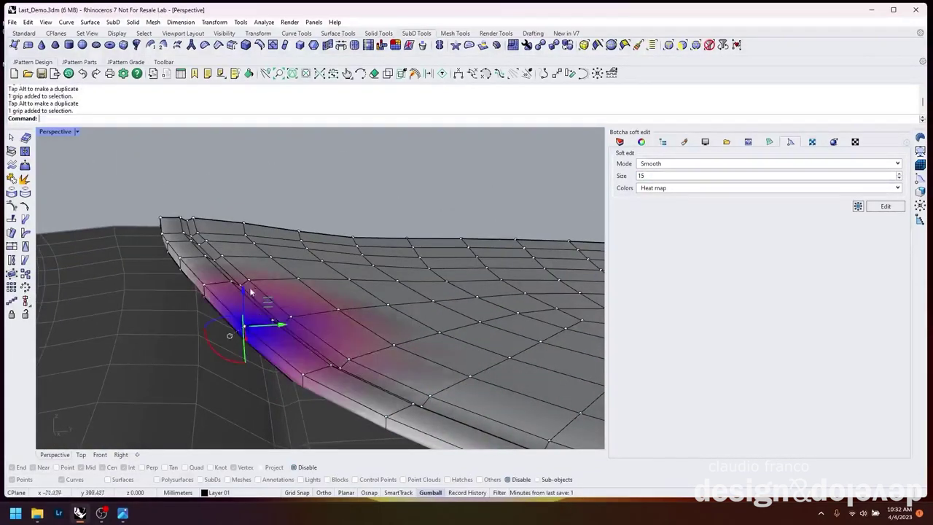
drag(250, 292, 251, 293)
right_drag(251, 293, 328, 344)
click(331, 340)
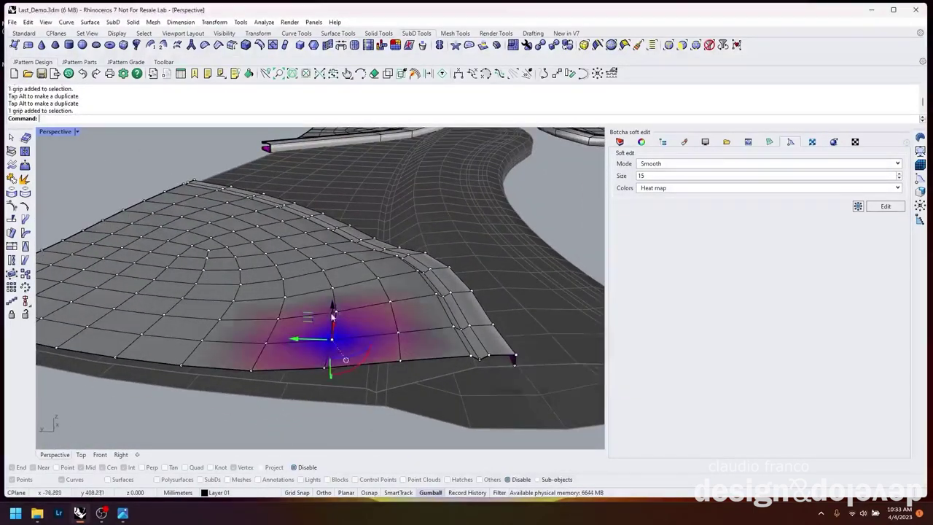
double_click(658, 176)
click(324, 367)
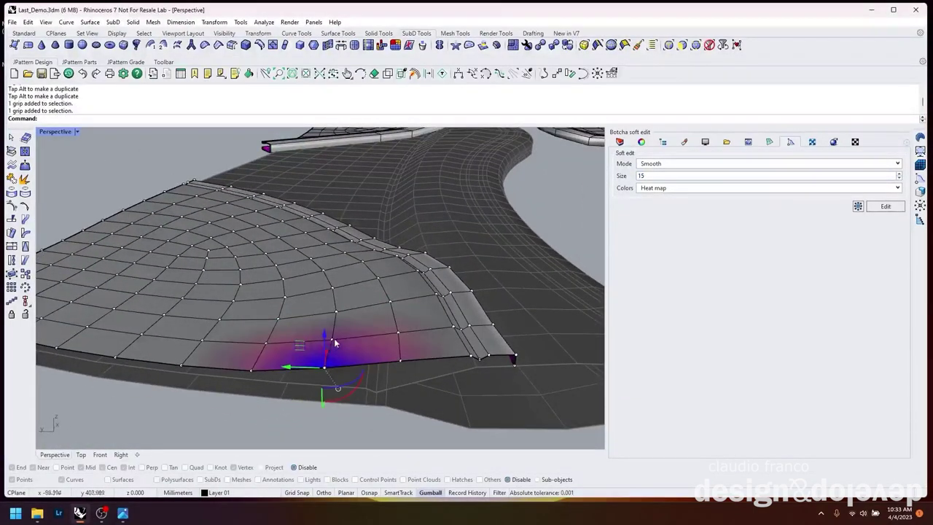
drag(333, 339, 330, 342)
Adjust neighbouring grips on the upper patch edge to even out its curve.
right_drag(330, 342, 235, 293)
click(219, 284)
click(229, 287)
click(187, 270)
drag(202, 243, 206, 264)
mouse_move(206, 264)
right_down()
mouse_move(209, 277)
mouse_move(204, 251)
right_up()
drag(209, 286, 207, 295)
scroll(270, 306, up, 5)
scroll(270, 306, down, 8)
Refine grips along the edge and near the seam to blend the patch into the adjacent mesh.
click(271, 307)
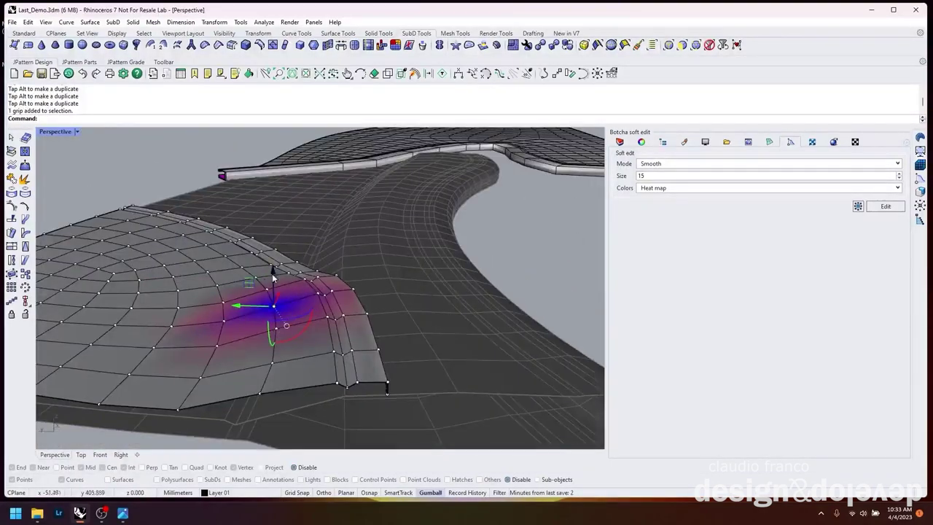
drag(270, 306, 281, 293)
click(279, 289)
scroll(438, 273, up, 5)
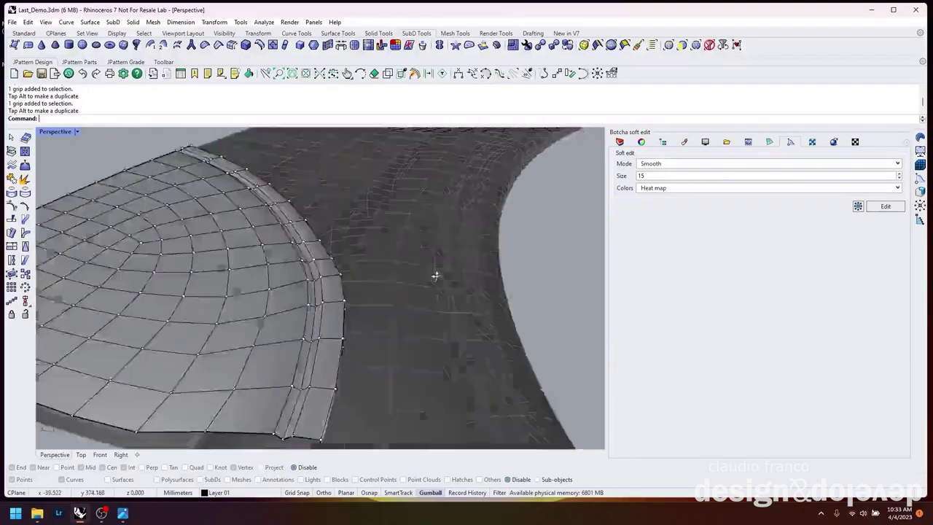
right_drag(437, 273, 289, 331)
click(335, 344)
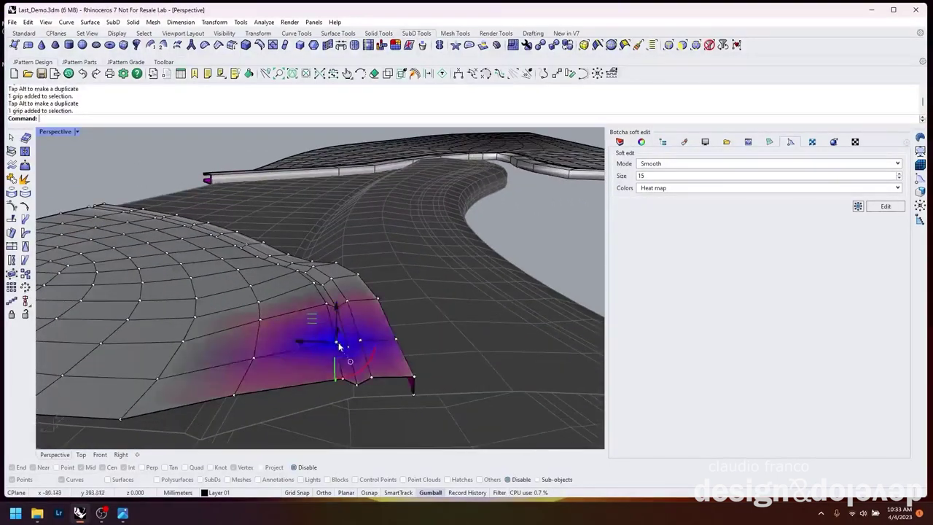
scroll(343, 350, up, 3)
drag(352, 319, 352, 306)
scroll(353, 306, down, 5)
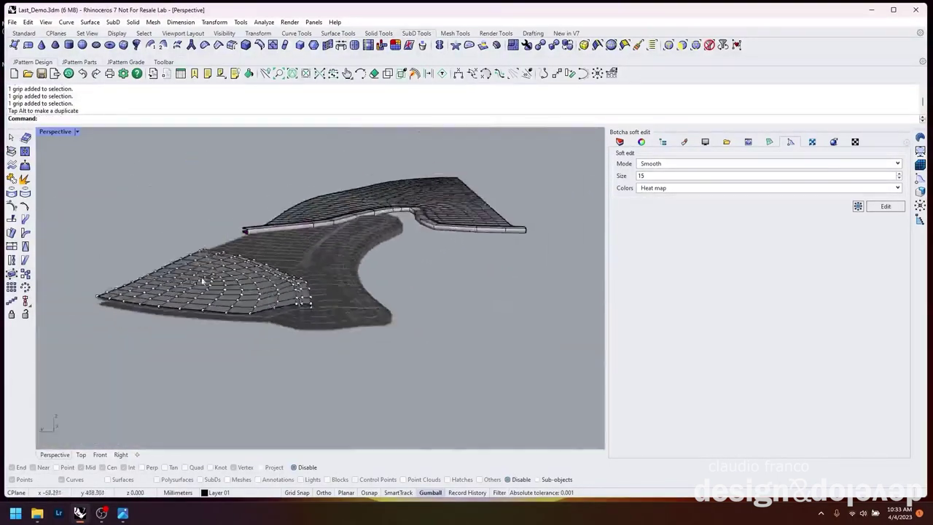
right_drag(352, 306, 276, 276)
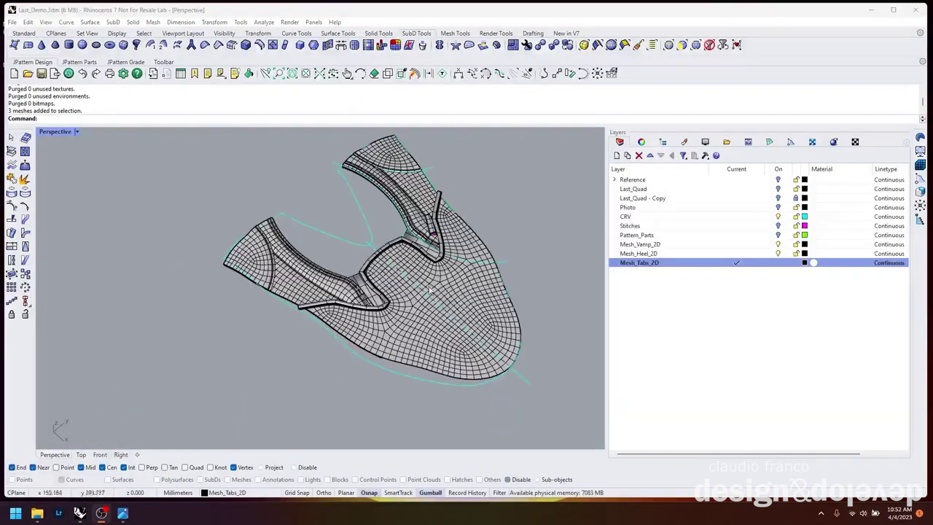
Create a new Custom material and assign it to the checkered shoe last.
click(778, 198)
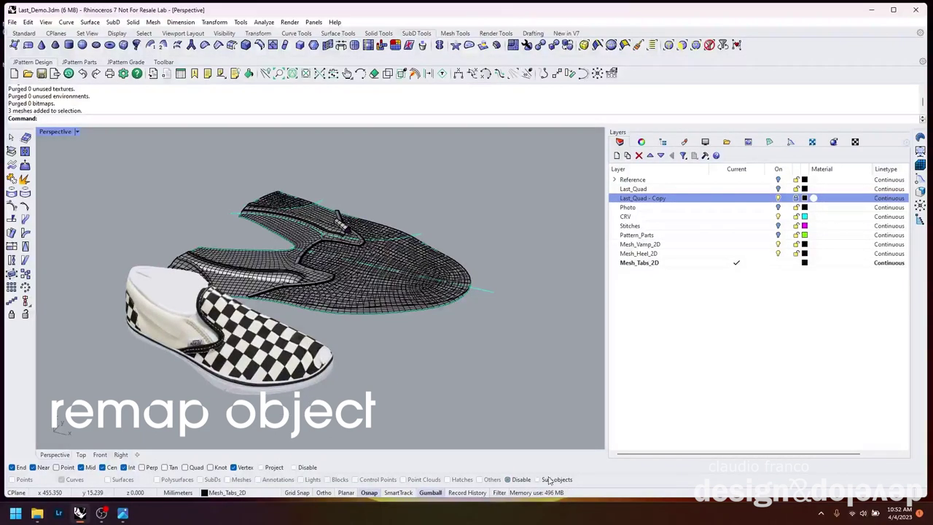
click(211, 342)
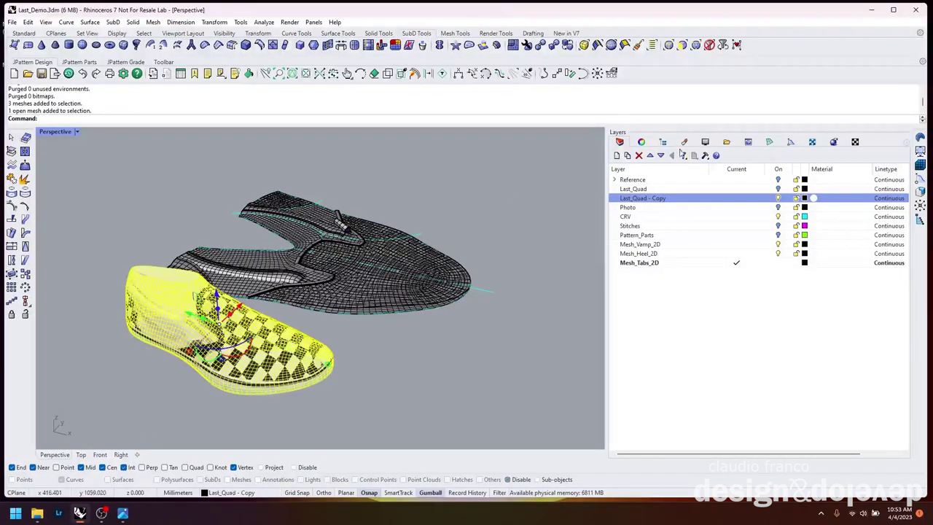
click(684, 142)
click(715, 171)
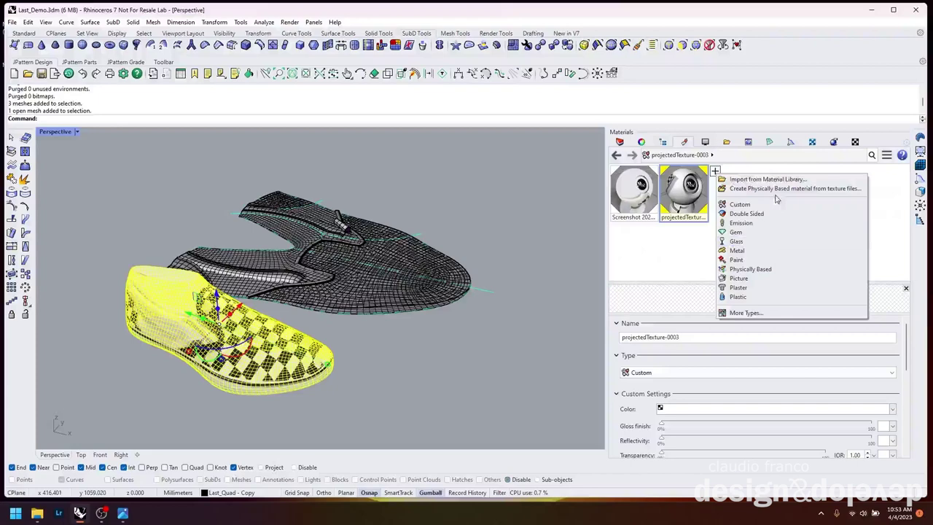
click(738, 204)
right_click(732, 191)
click(772, 114)
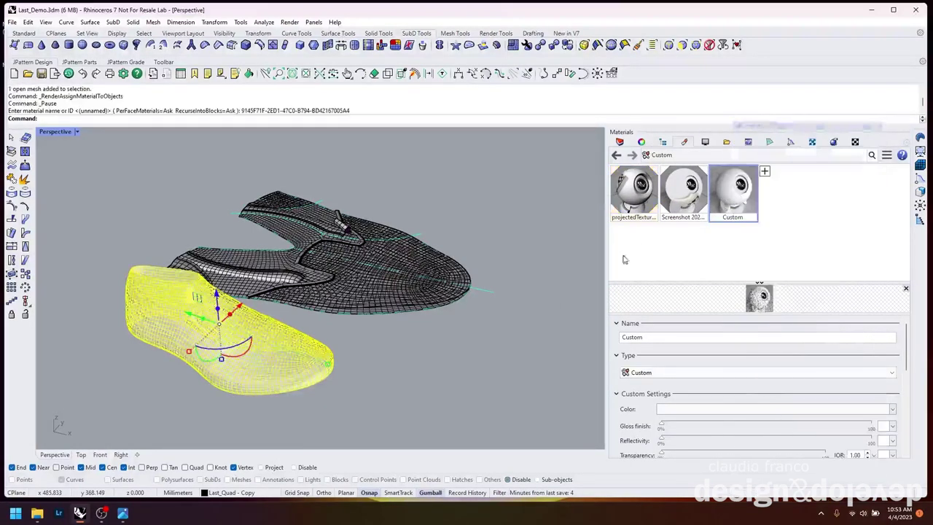
right_drag(437, 394, 331, 238)
Select all meshes on Mesh_Vamp_2D, Mesh_Heel_2D and Mesh_Tabs_2D and rerun B_RemapObjects.
right_click(332, 92)
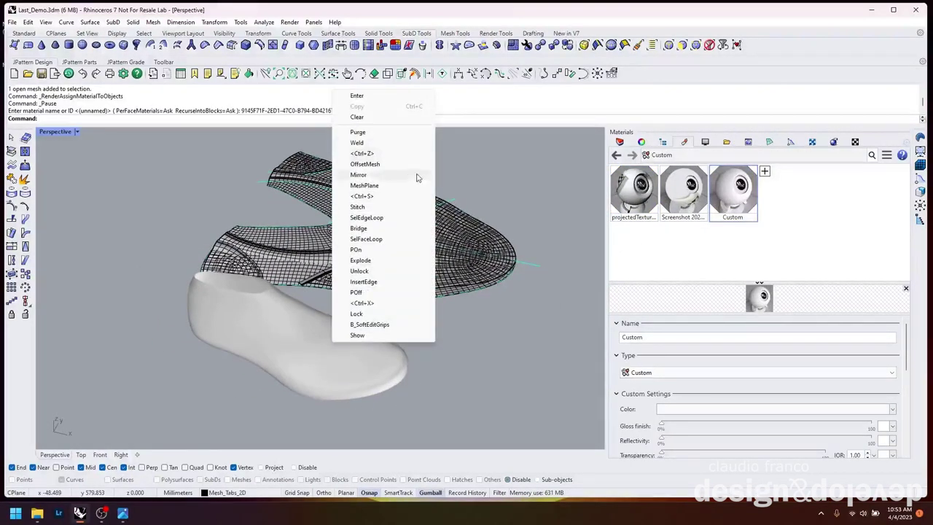
click(640, 141)
click(663, 141)
click(639, 244)
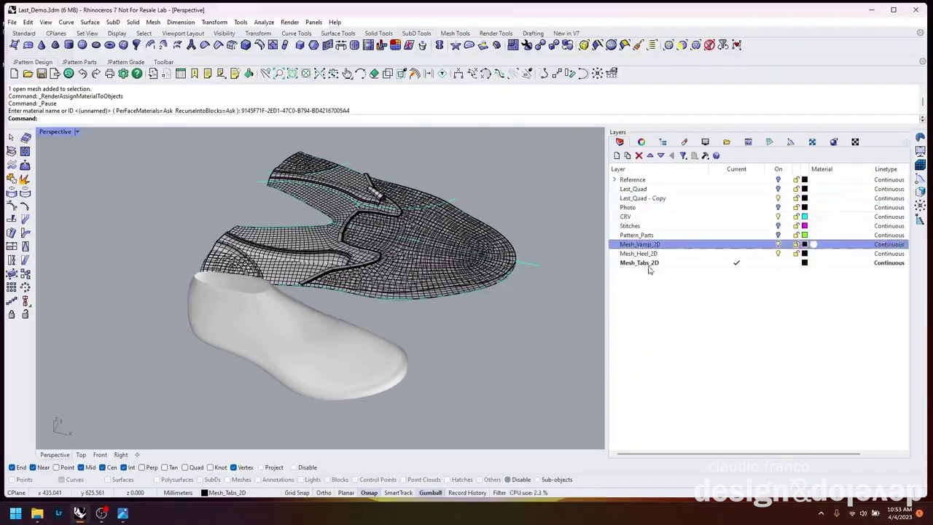
shift+click(647, 263)
right_click(654, 255)
click(720, 417)
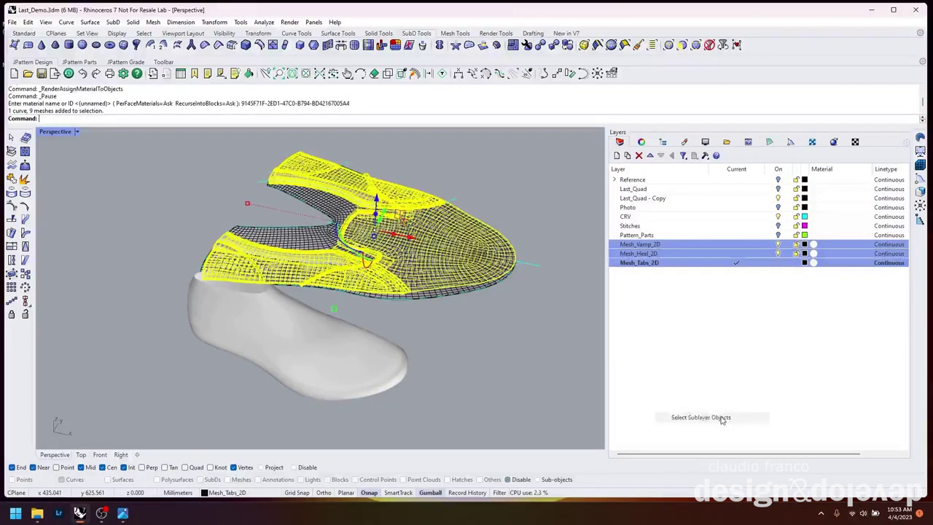
right_click(402, 108)
click(382, 106)
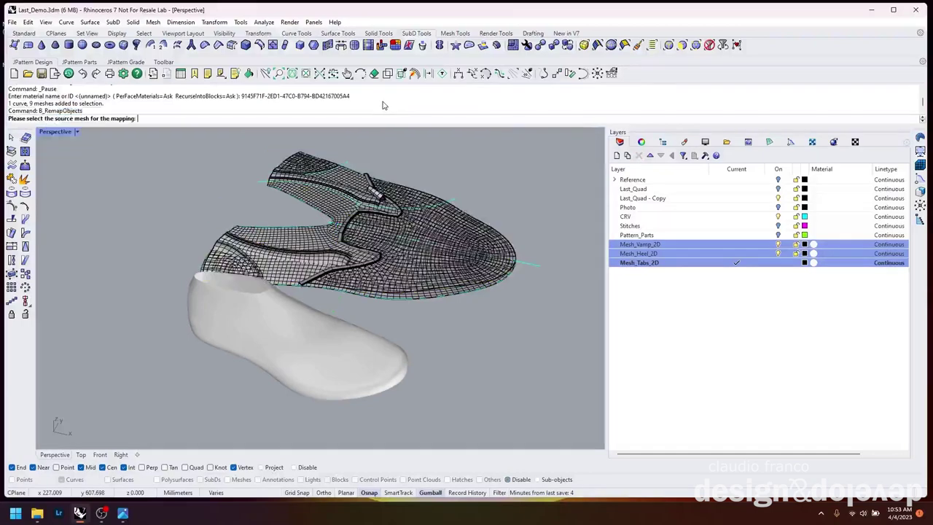
Pick the last as the remap target mesh and turn on the Last_Quad - Copy layer.
click(306, 328)
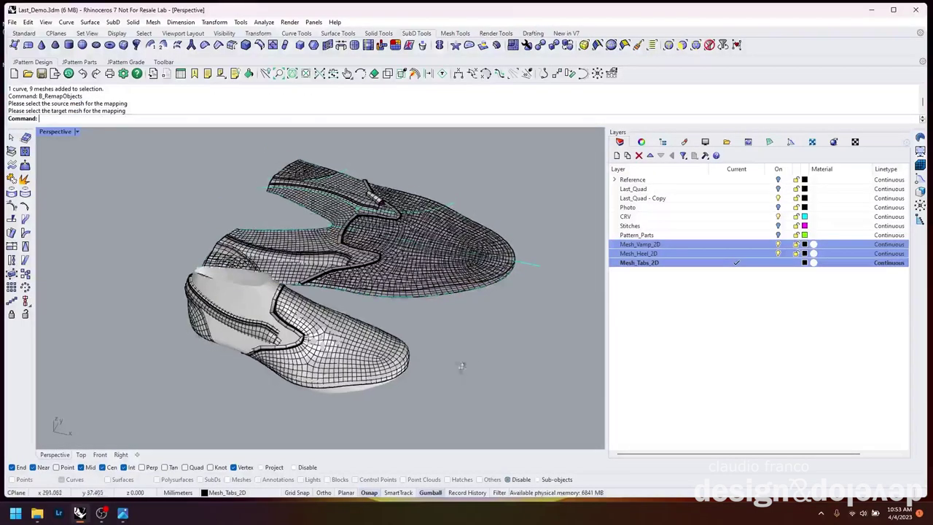
right_drag(321, 321, 300, 268)
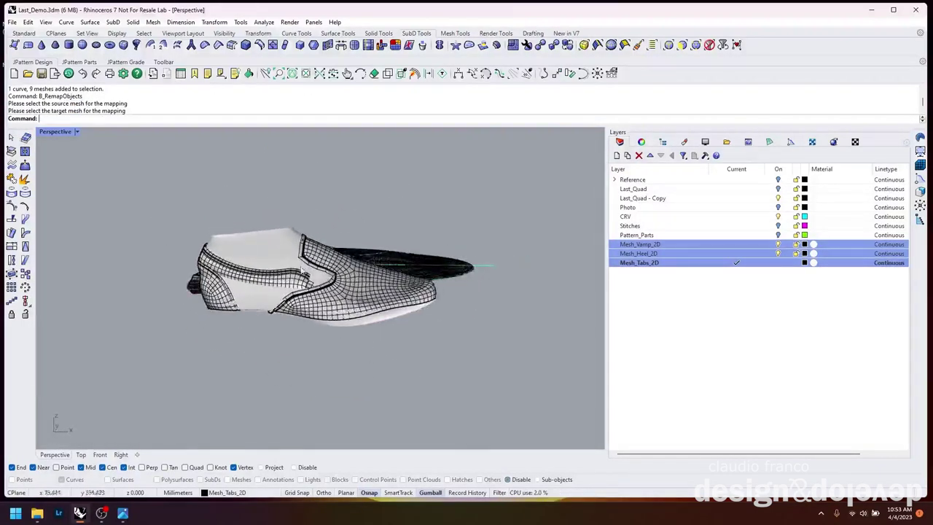
click(777, 199)
Orbit and zoom around the shoe to inspect the wrapped 3D upper.
right_drag(495, 352, 337, 360)
scroll(338, 360, up, 5)
scroll(335, 359, down, 5)
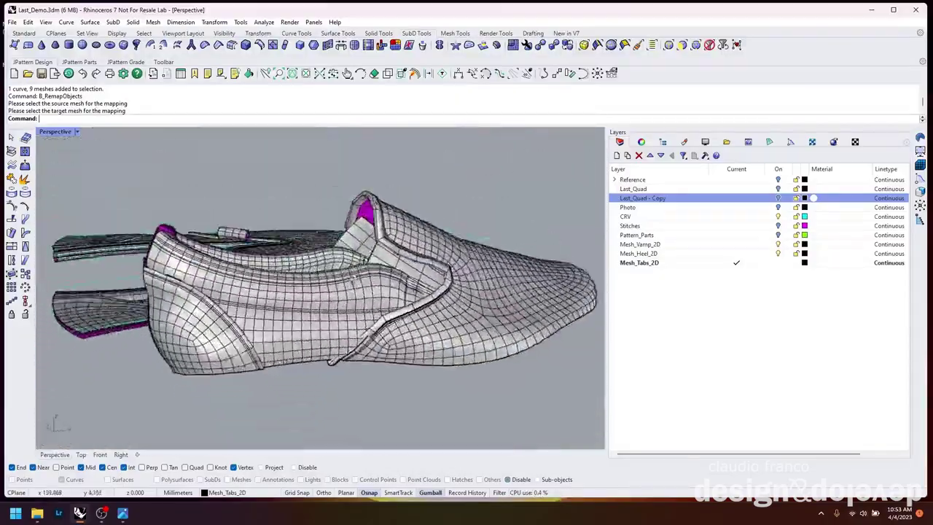
scroll(332, 361, up, 3)
right_drag(333, 360, 355, 330)
scroll(234, 300, down, 4)
scroll(233, 300, up, 5)
scroll(324, 350, down, 4)
scroll(324, 349, up, 4)
scroll(353, 384, down, 5)
scroll(399, 327, up, 2)
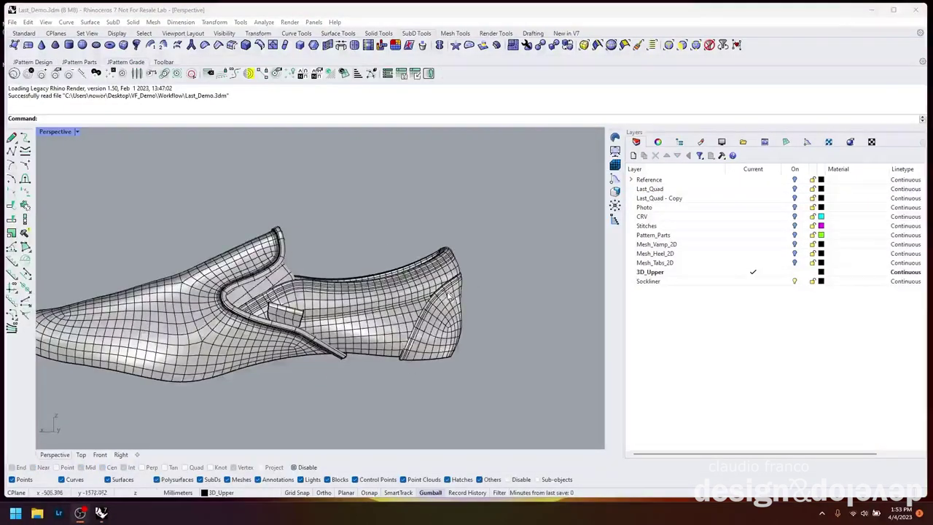
Join the heel SubD piece into the 3D upper SubD.
scroll(449, 297, up, 8)
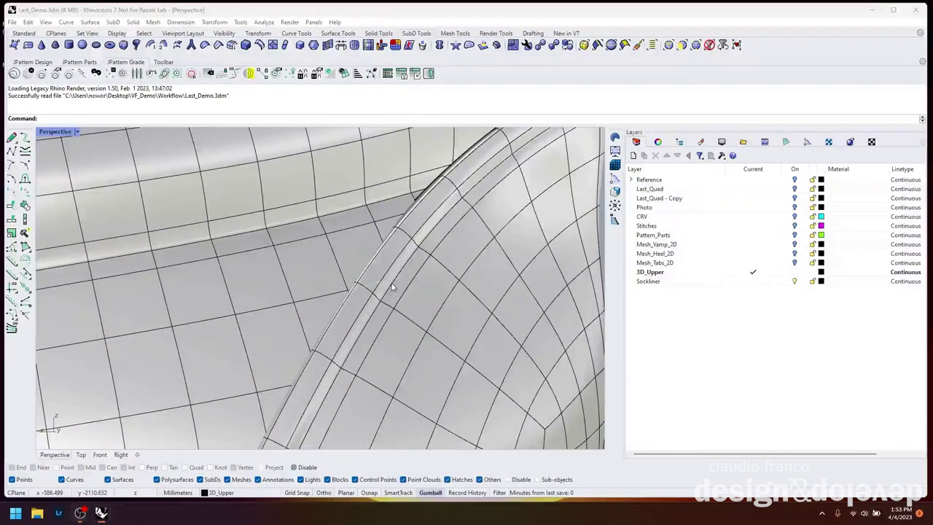
click(497, 341)
click(510, 357)
scroll(449, 314, down, 8)
click(449, 318)
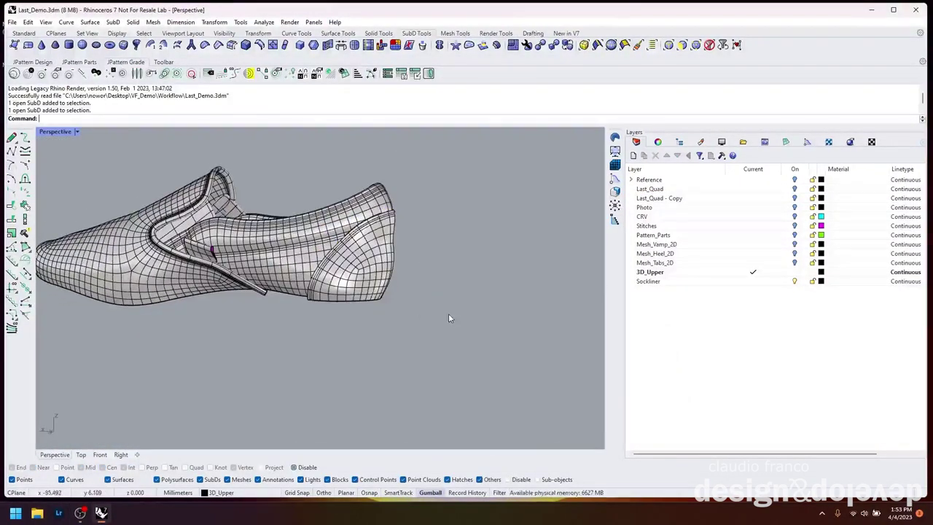
scroll(343, 238, up, 8)
click(510, 342)
key(Escape)
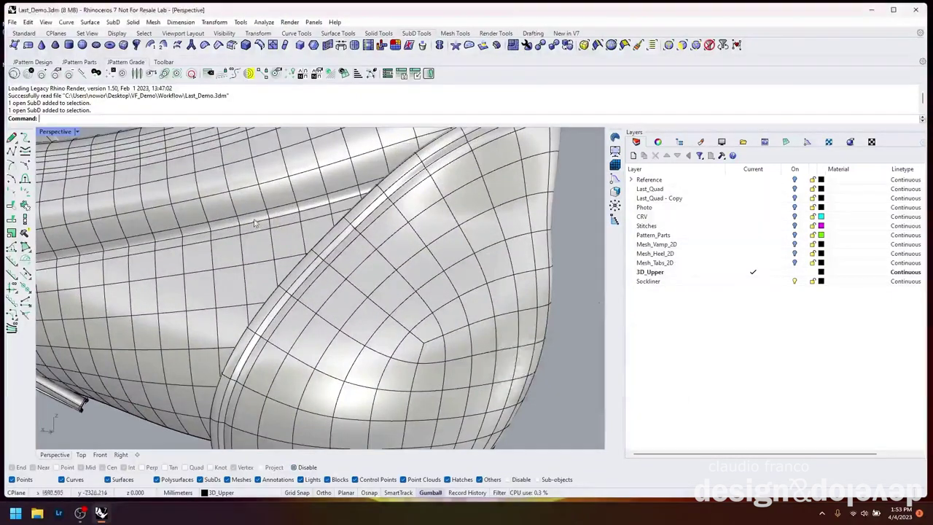
scroll(305, 285, down, 5)
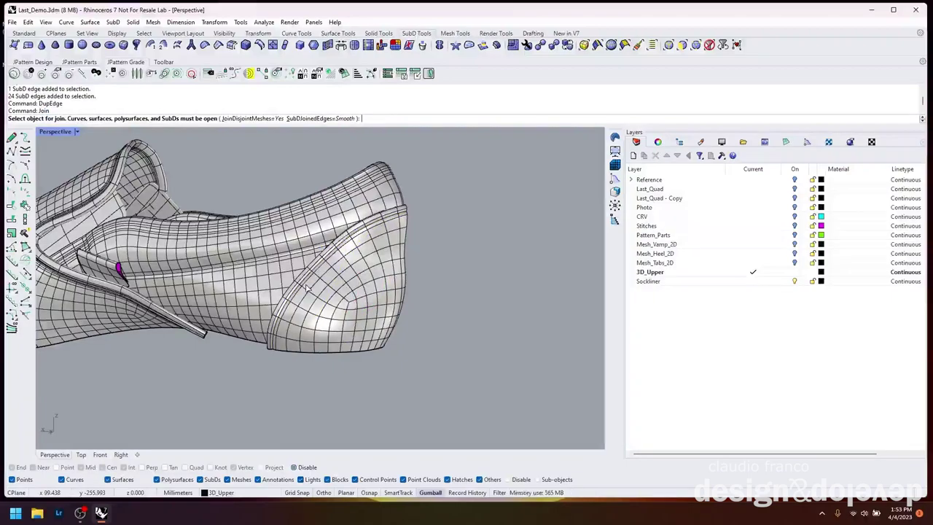
click(403, 298)
right_drag(256, 392, 360, 401)
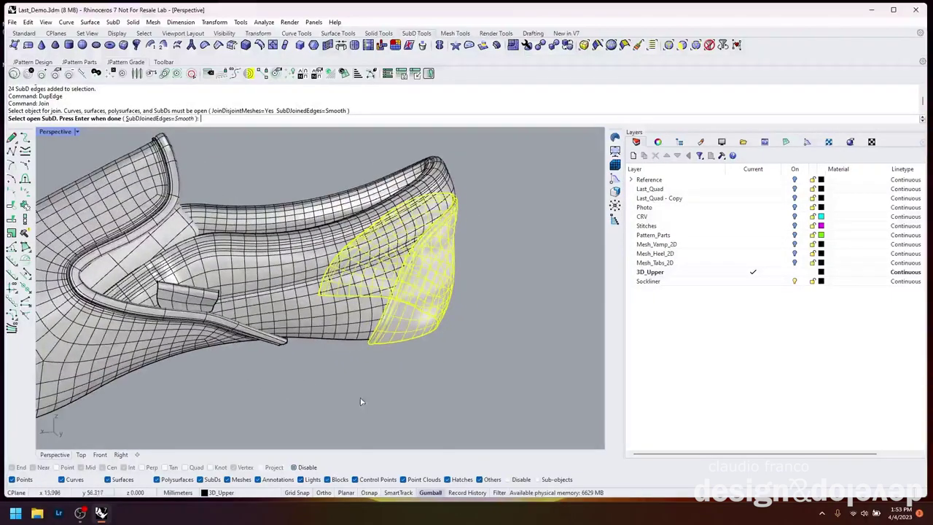
key(Return)
Duplicate the edge loop along the upper's seam as curves and join them with Jo.
scroll(377, 190, up, 10)
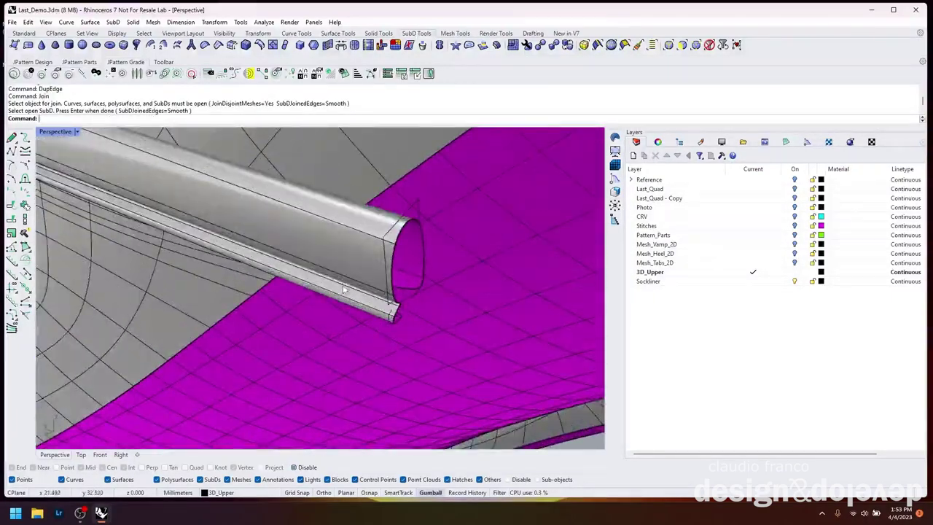
right_drag(377, 195, 446, 173)
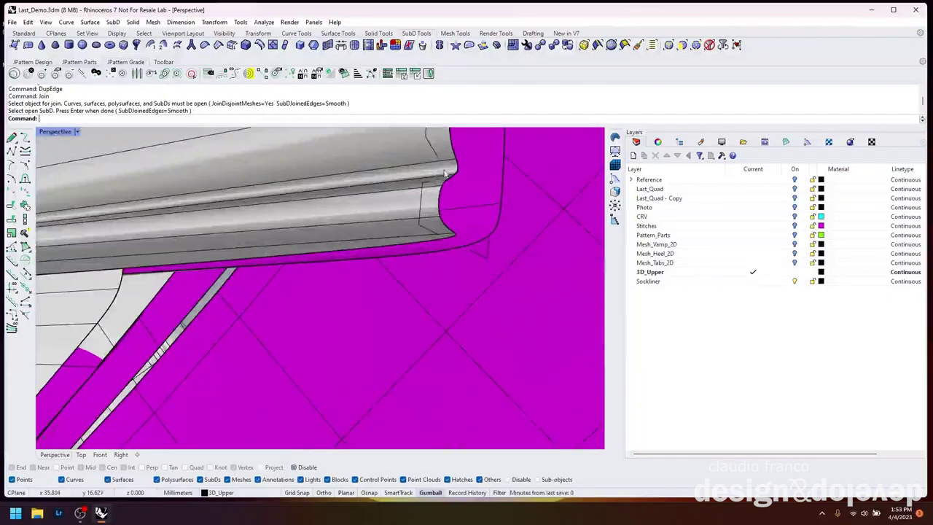
scroll(454, 178, down, 5)
right_drag(452, 248, 500, 287)
scroll(461, 219, up, 6)
right_drag(461, 220, 508, 297)
double_click(478, 239)
scroll(477, 239, down, 5)
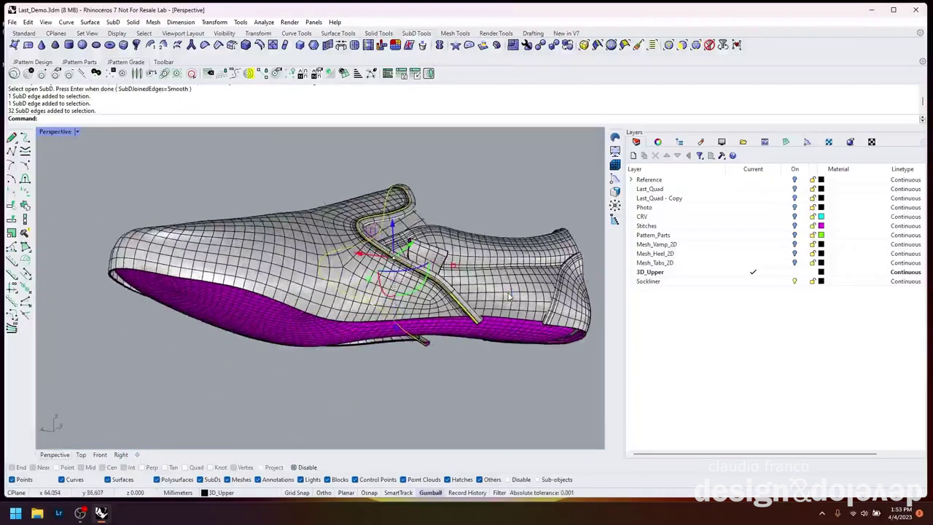
key(Return)
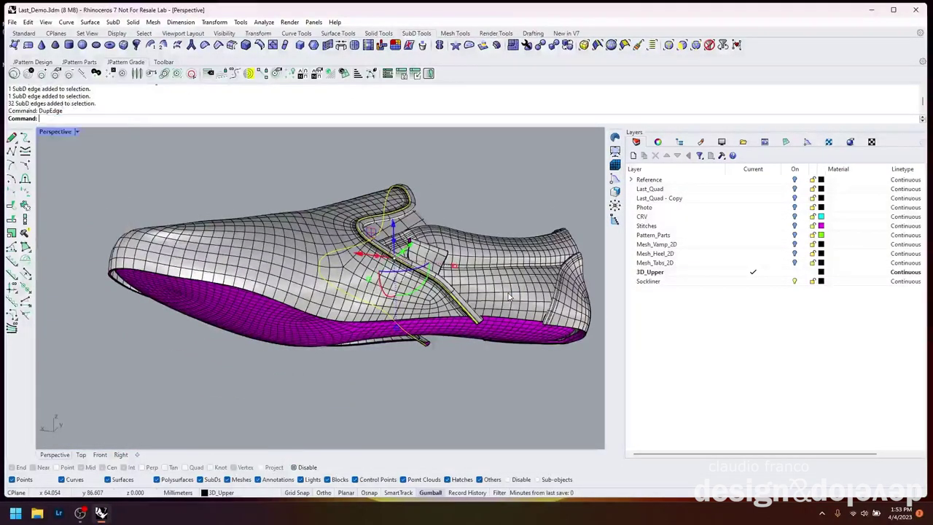
text(Join)
key(Return)
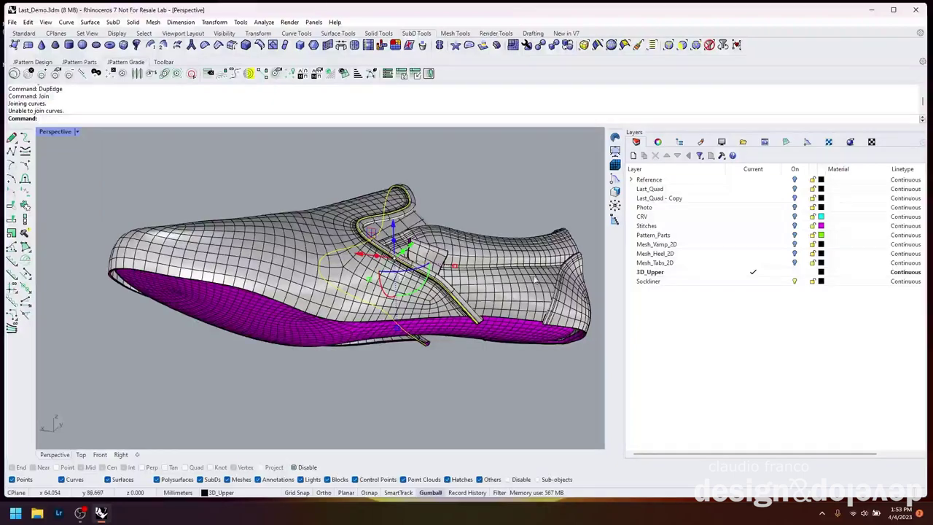
scroll(241, 311, up, 6)
Orbit around the collar tube and tab and duplicate the selected SubD edges as curves.
scroll(240, 311, up, 3)
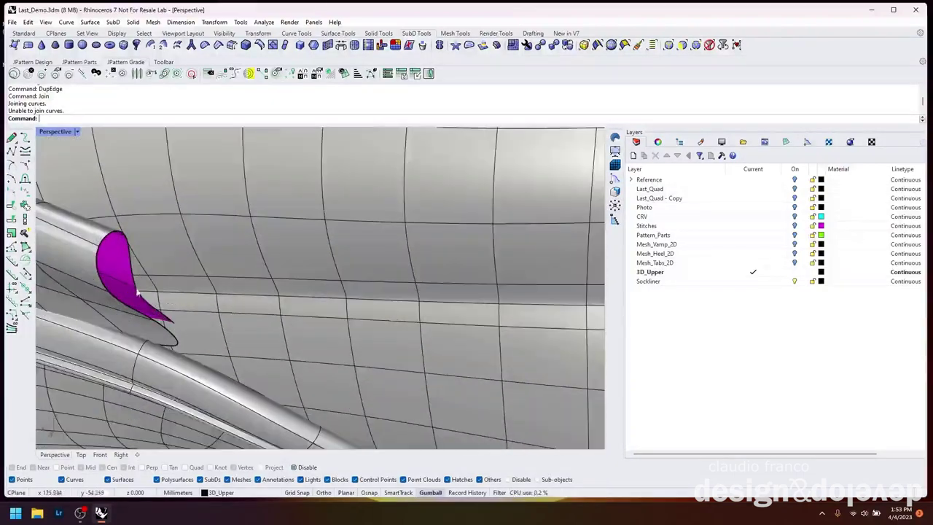
scroll(236, 306, down, 4)
scroll(180, 270, up, 6)
right_drag(157, 256, 261, 193)
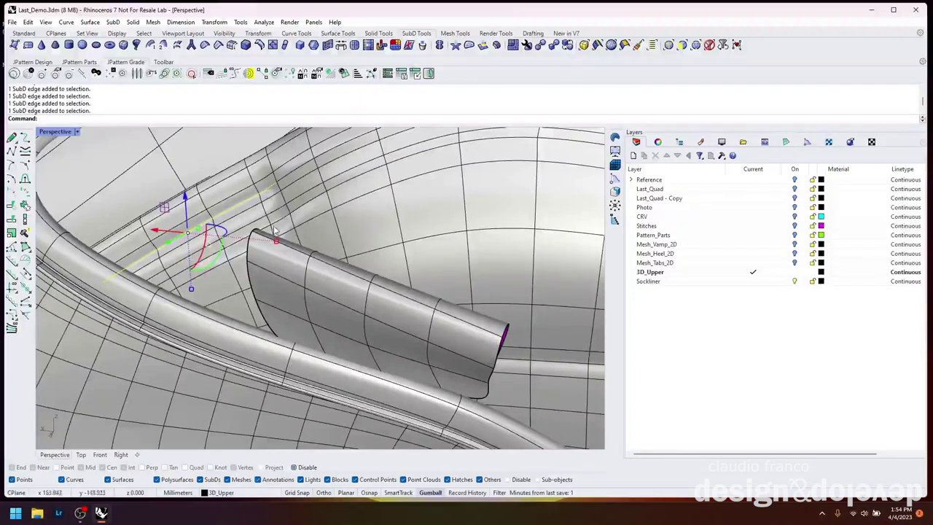
drag(162, 287, 180, 275)
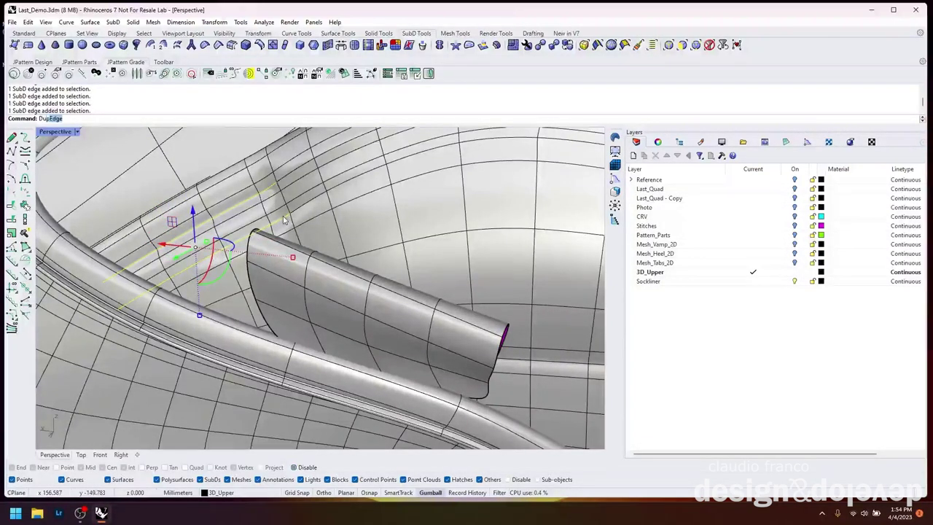
scroll(288, 241, down, 6)
key(Escape)
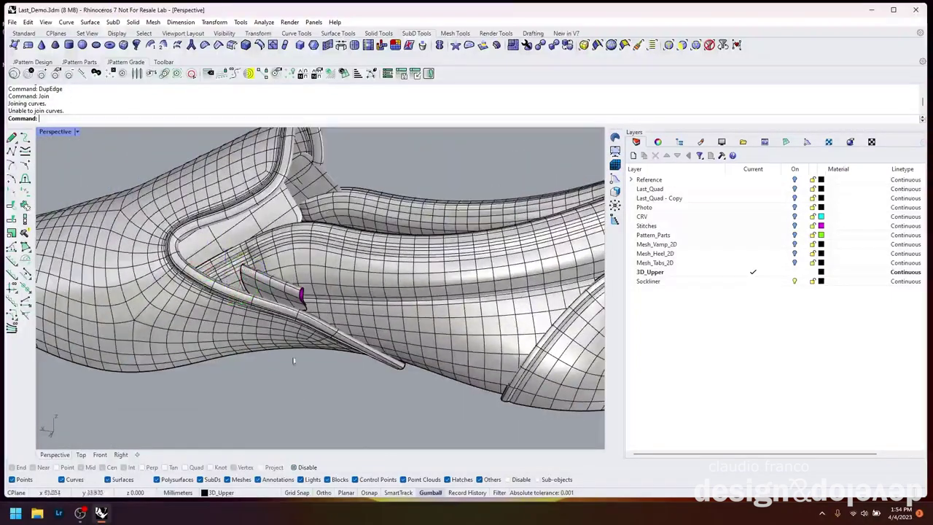
Orbit along the collar tube and around the whole shoe to review the curves.
scroll(303, 310, up, 10)
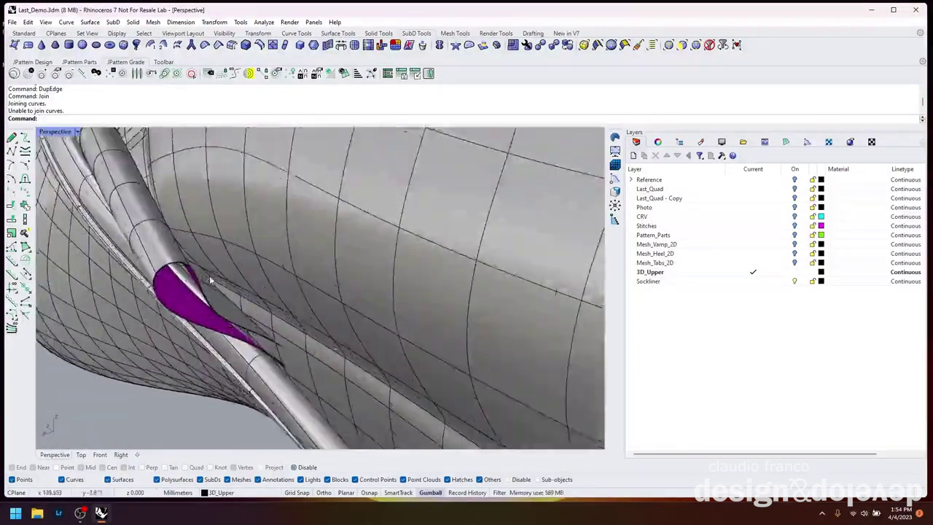
scroll(211, 281, down, 5)
scroll(219, 276, up, 6)
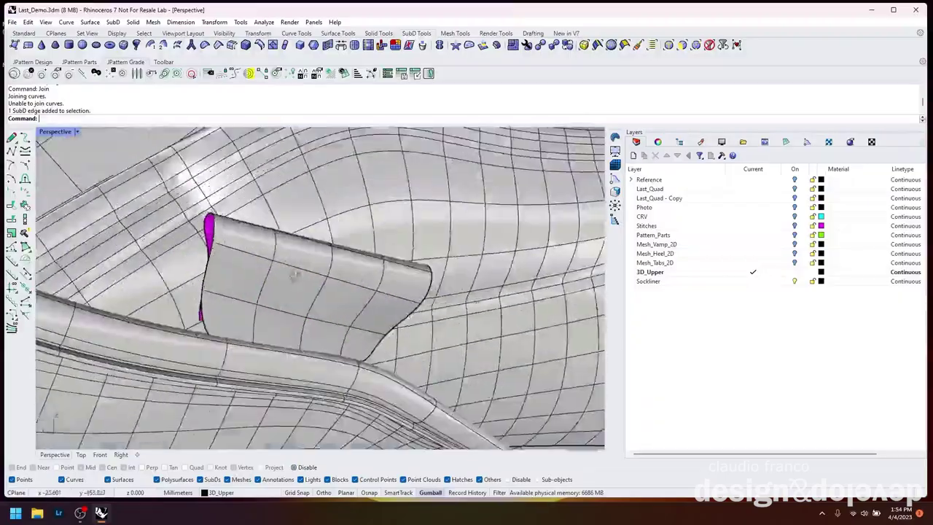
right_drag(219, 277, 277, 274)
scroll(284, 271, up, 3)
scroll(328, 292, up, 3)
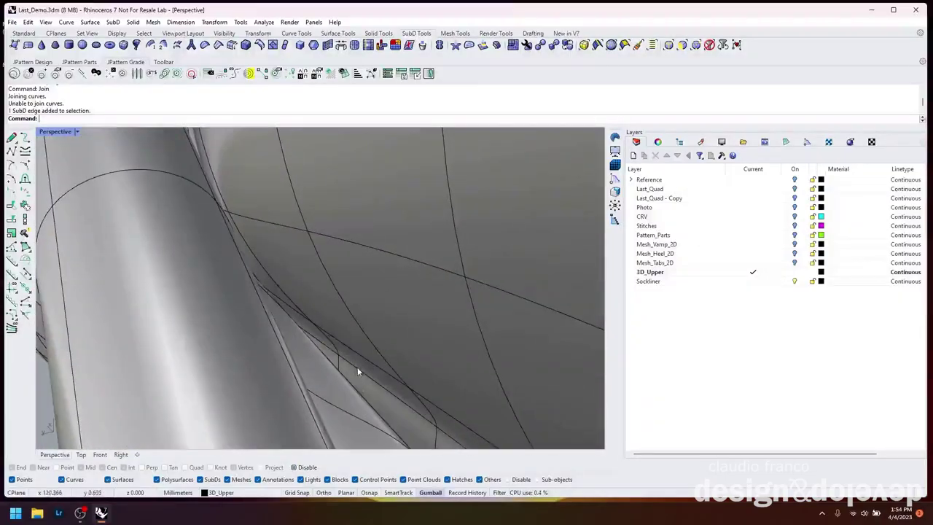
scroll(357, 372, down, 5)
right_drag(357, 372, 408, 350)
Turn on the Last_Quad - Copy layer so the shoe and flat mesh are both visible.
scroll(409, 350, up, 5)
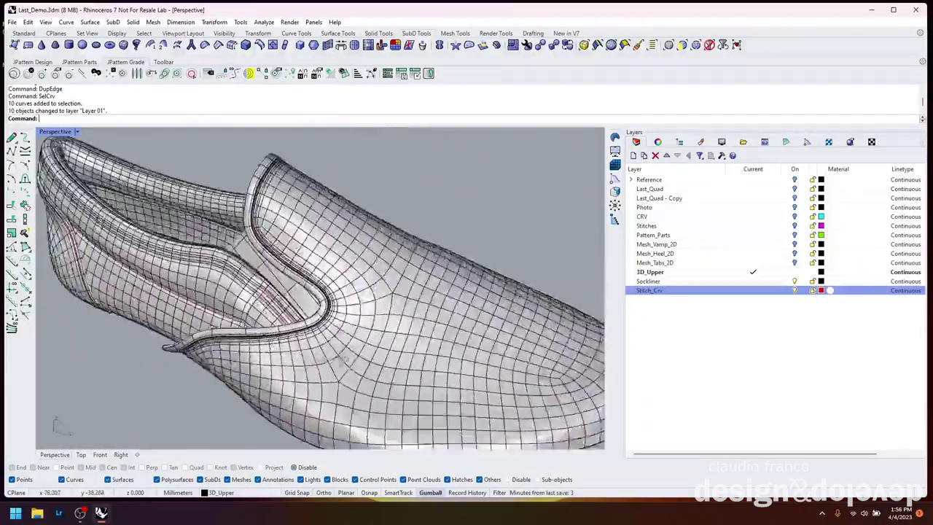
right_drag(350, 342, 379, 321)
scroll(379, 337, down, 5)
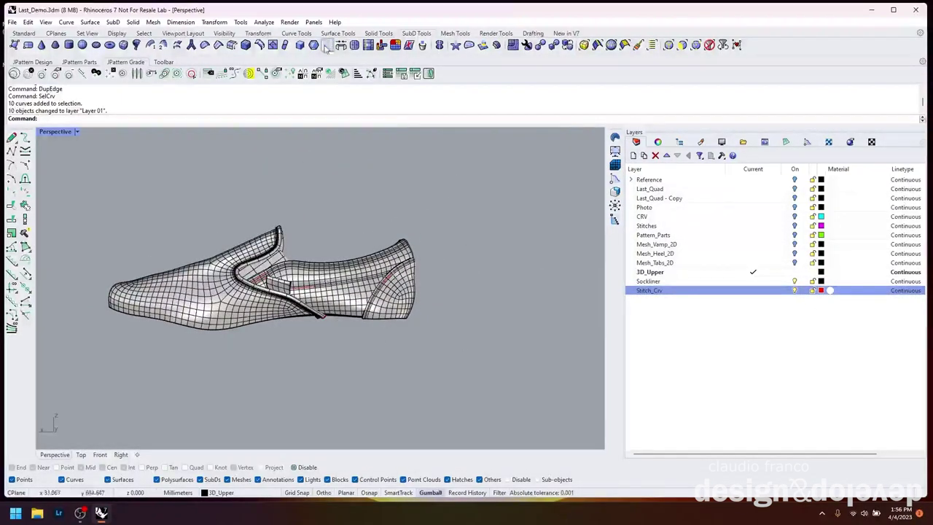
click(794, 198)
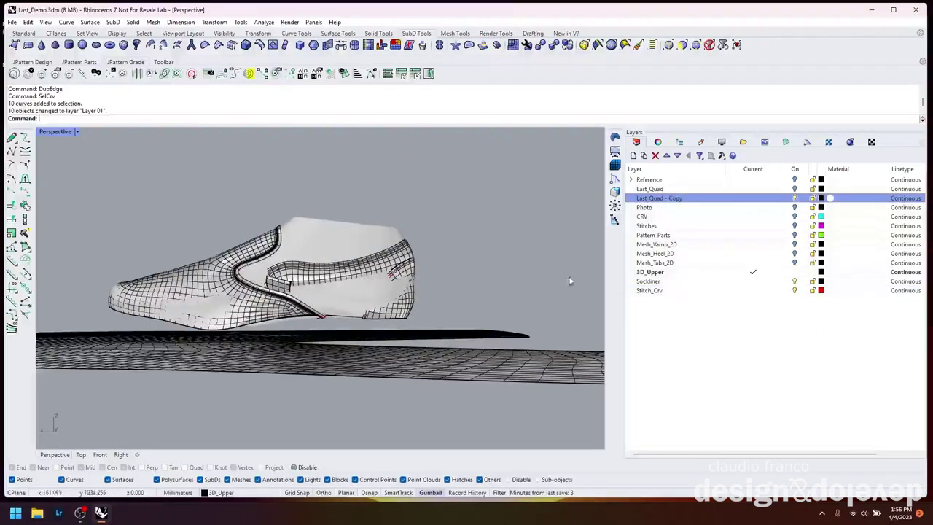
right_drag(569, 277, 381, 302)
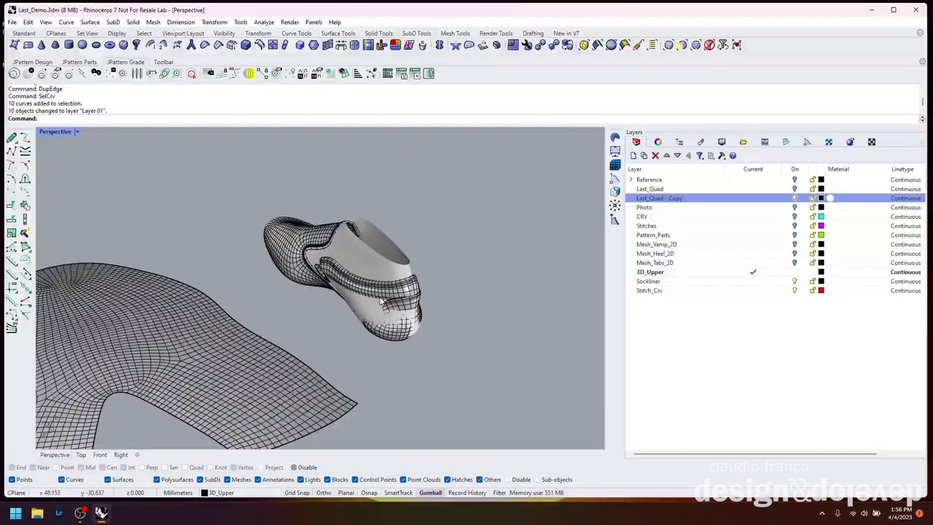
Remap the ten Stitch_Crv curves from the flat pattern mesh onto the 3D upper with B_RemapObjects.
key(Down)
key(Return)
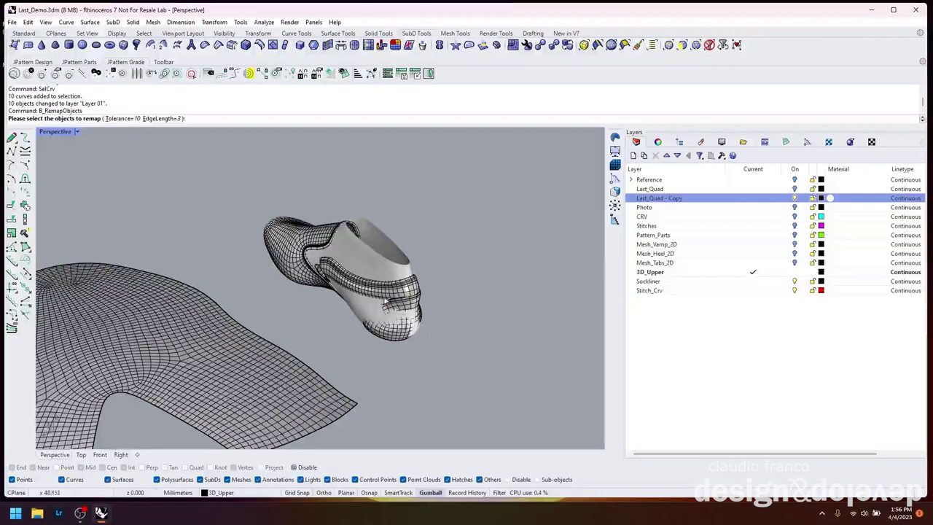
click(656, 291)
right_click(657, 291)
click(710, 226)
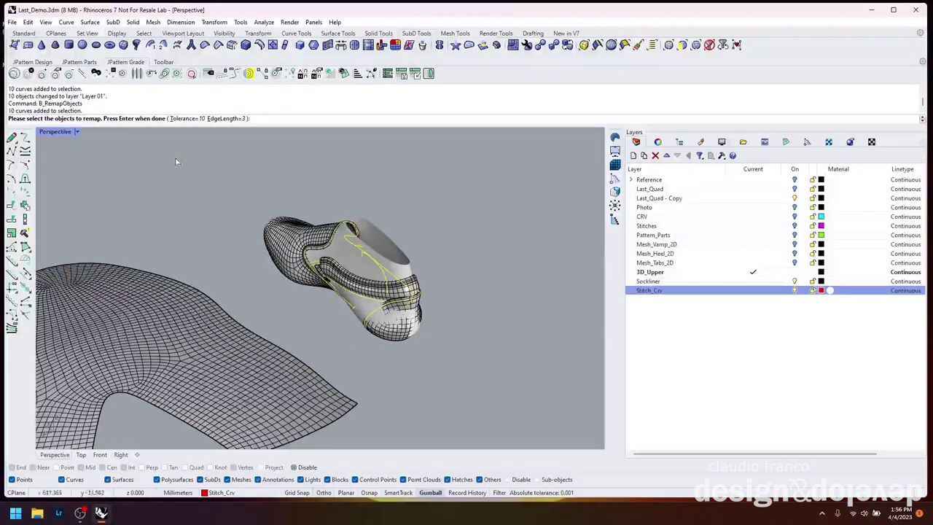
key(Return)
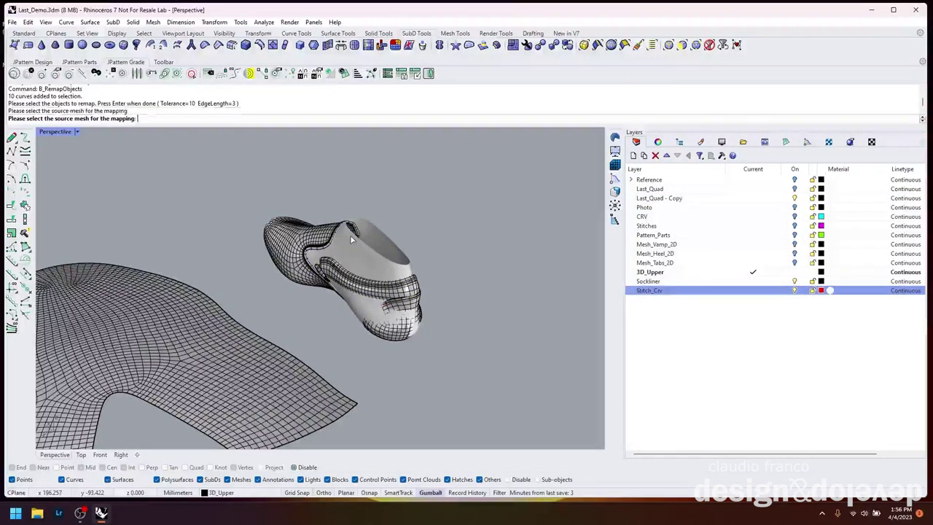
click(148, 380)
Orbit and zoom to inspect the red stitch lines along the upper.
right_drag(148, 380, 25, 206)
scroll(87, 375, up, 6)
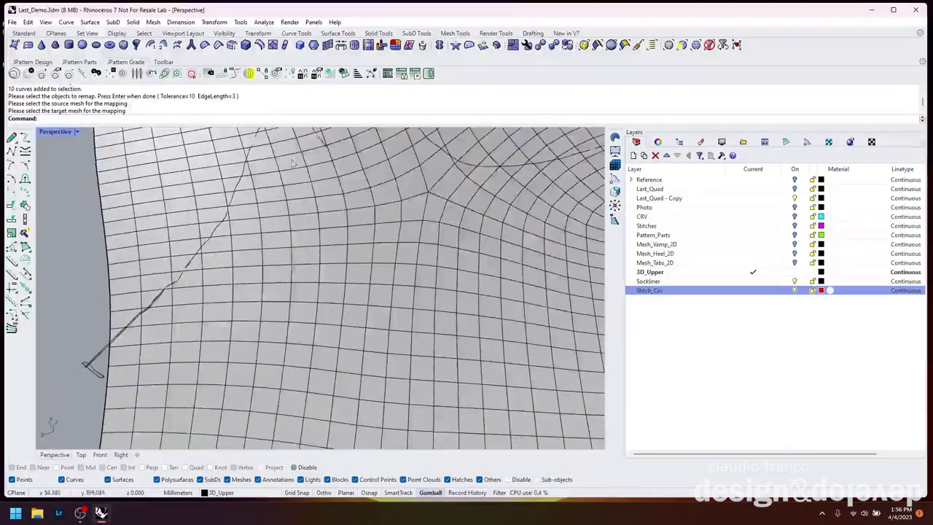
scroll(87, 376, down, 3)
scroll(270, 290, down, 5)
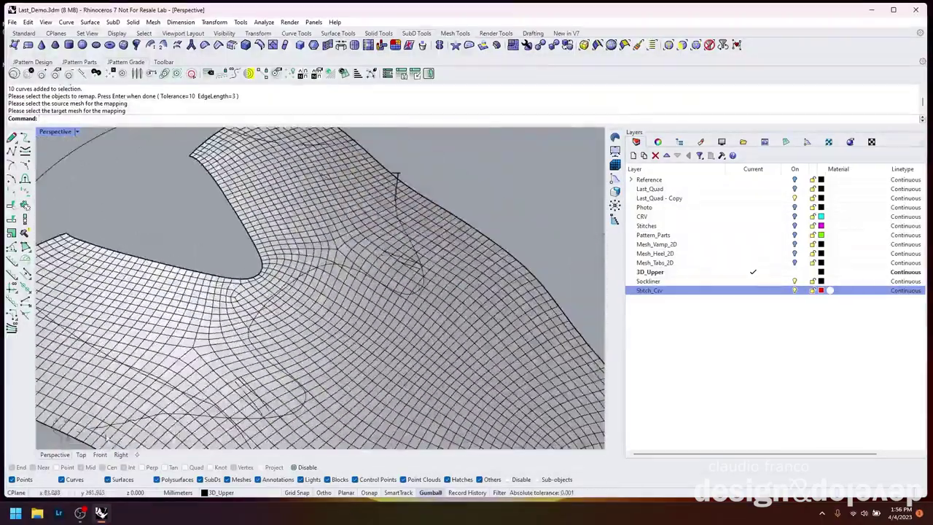
right_drag(271, 292, 255, 327)
scroll(176, 203, up, 4)
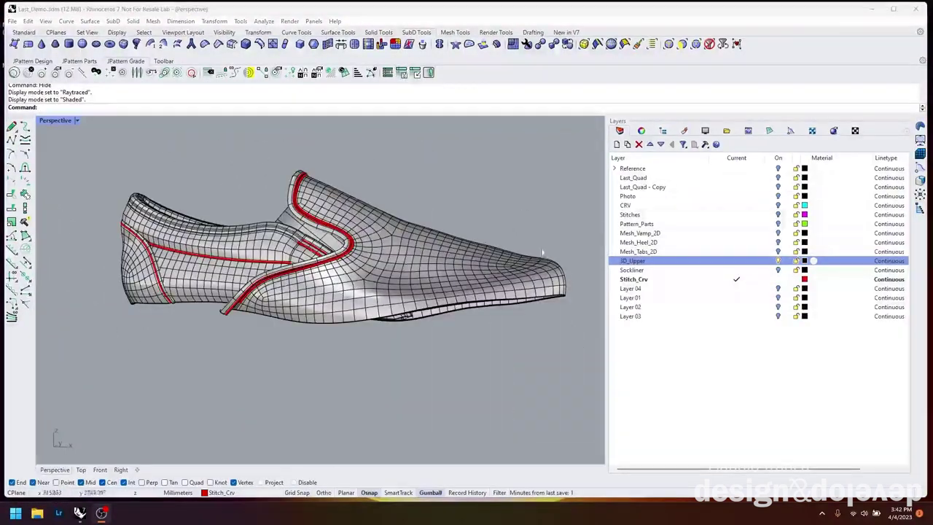
right_drag(541, 252, 503, 343)
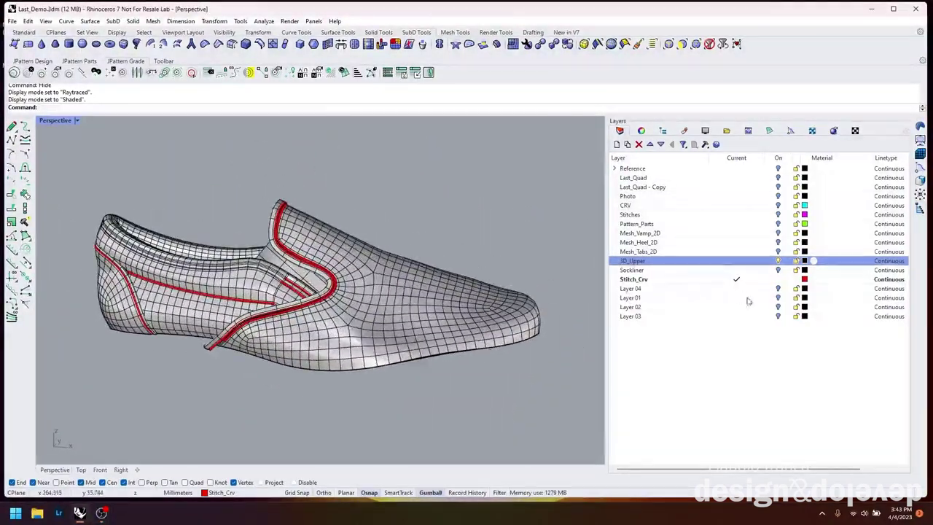
Show the Last_Quad - Copy, CRV and Photo layers, run SelCrv, and zoom into the heel tab.
click(778, 177)
click(778, 177)
click(779, 187)
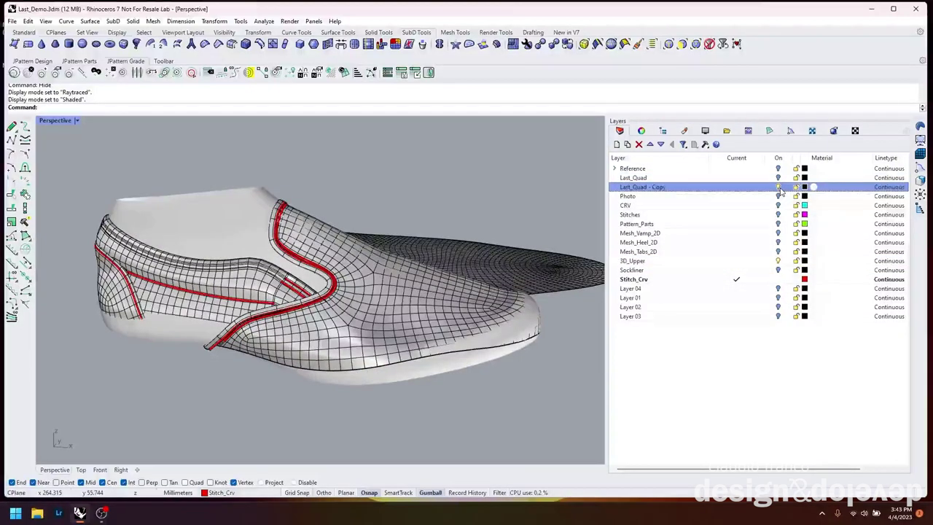
text(SelCrv)
key(Return)
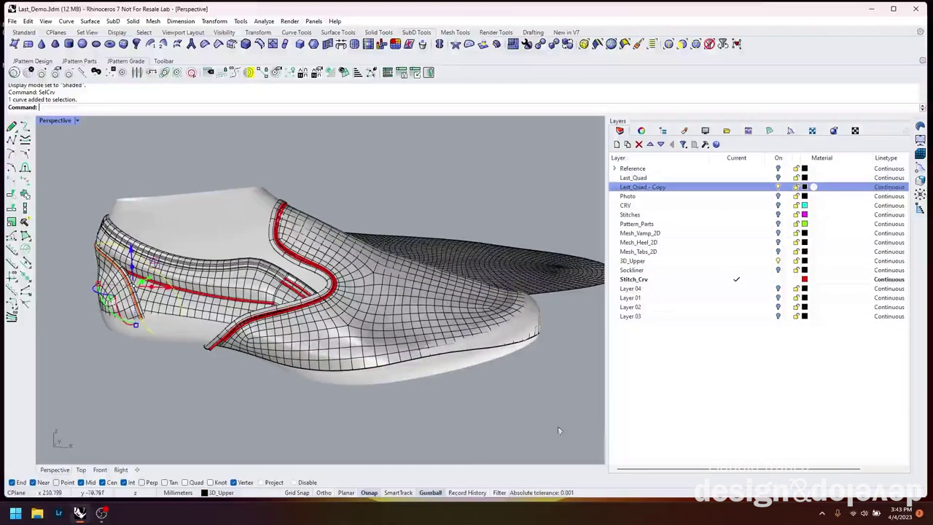
click(778, 206)
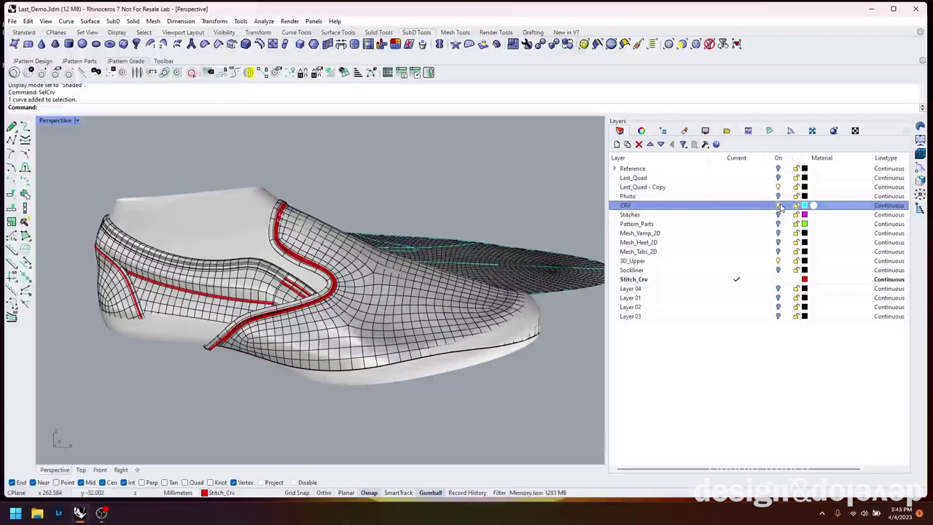
click(778, 196)
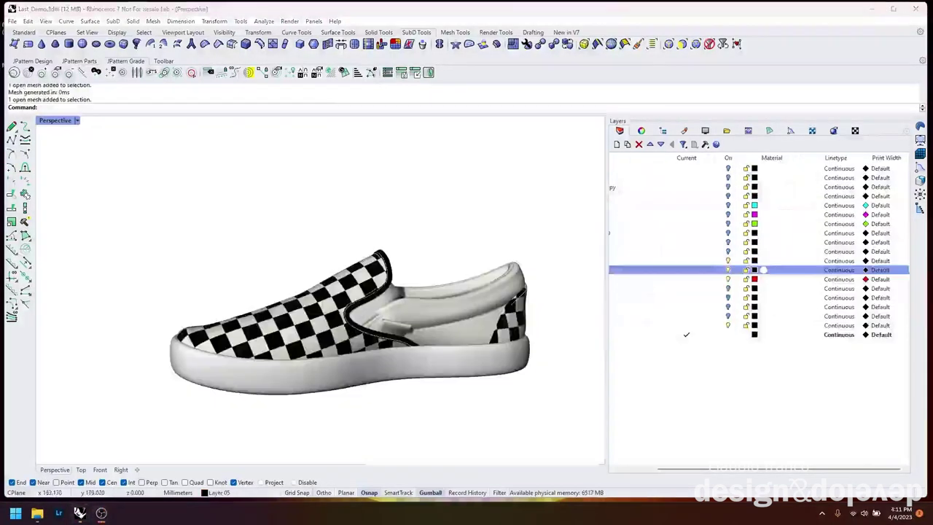
scroll(358, 346, up, 8)
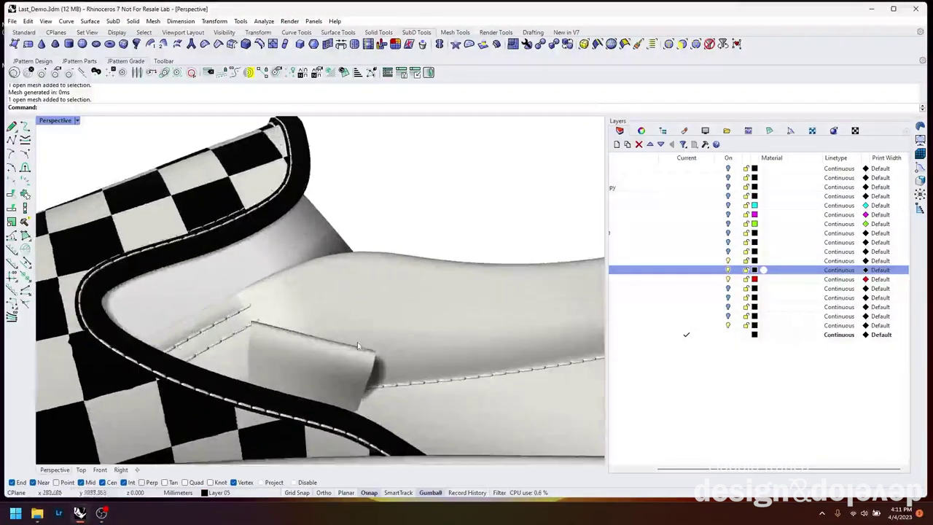
right_drag(406, 223, 435, 218)
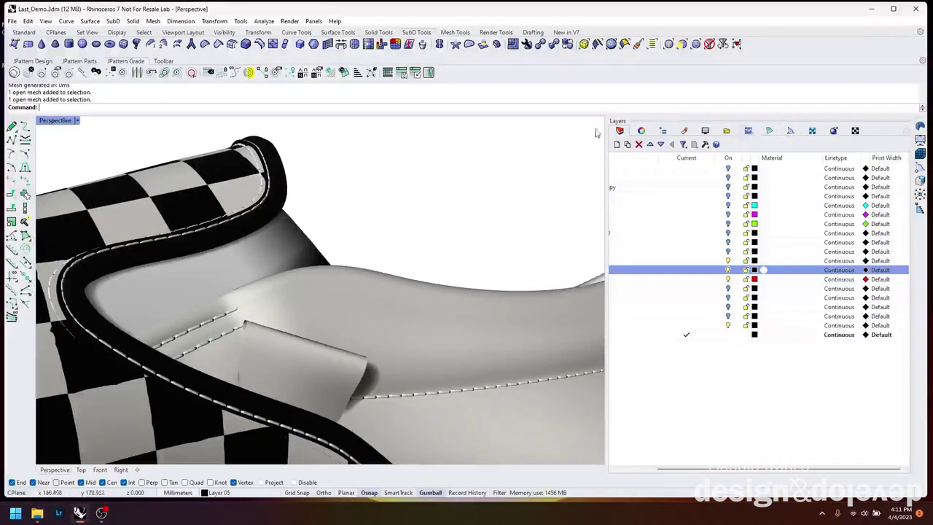
Select the heel tab mesh and open its Decals properties.
click(620, 131)
click(641, 130)
click(620, 131)
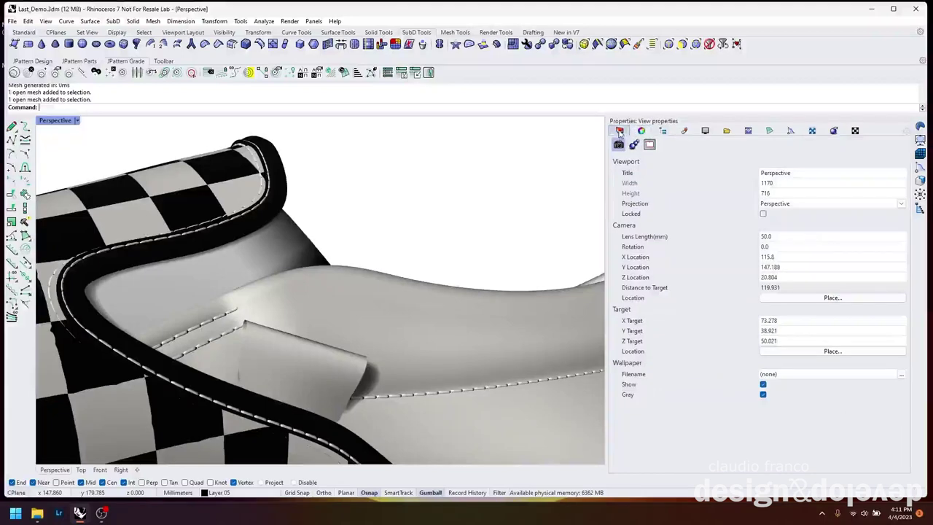
click(306, 357)
click(665, 144)
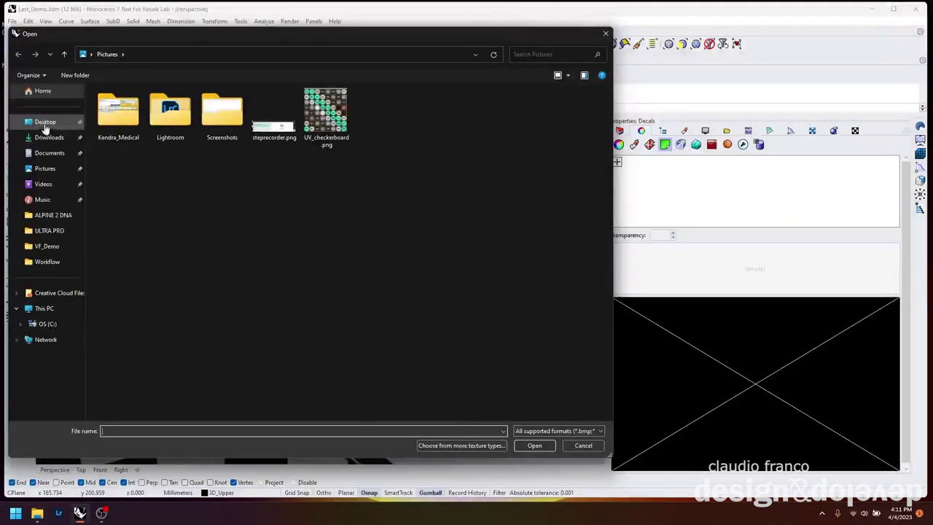
Add a planar decal from the VANS logo png, framed by a rectangle in Front view.
click(45, 121)
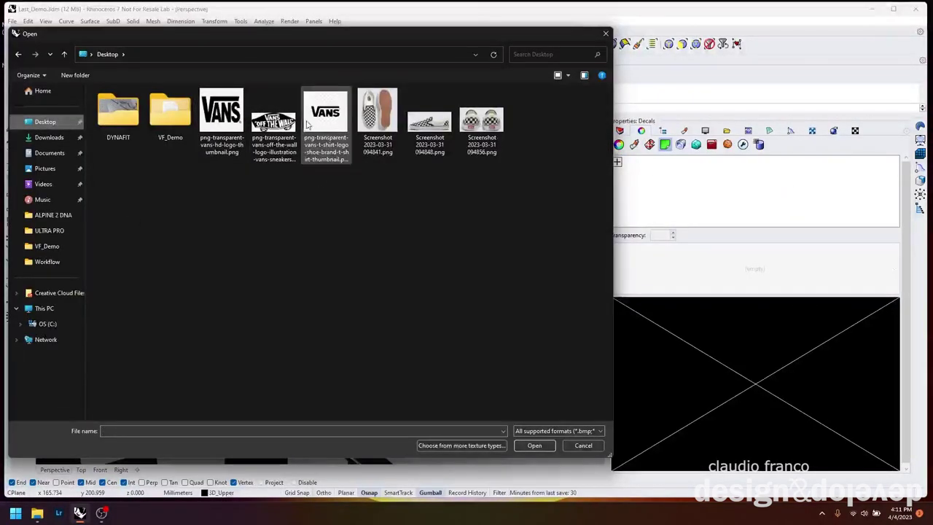
click(324, 120)
click(534, 445)
click(472, 309)
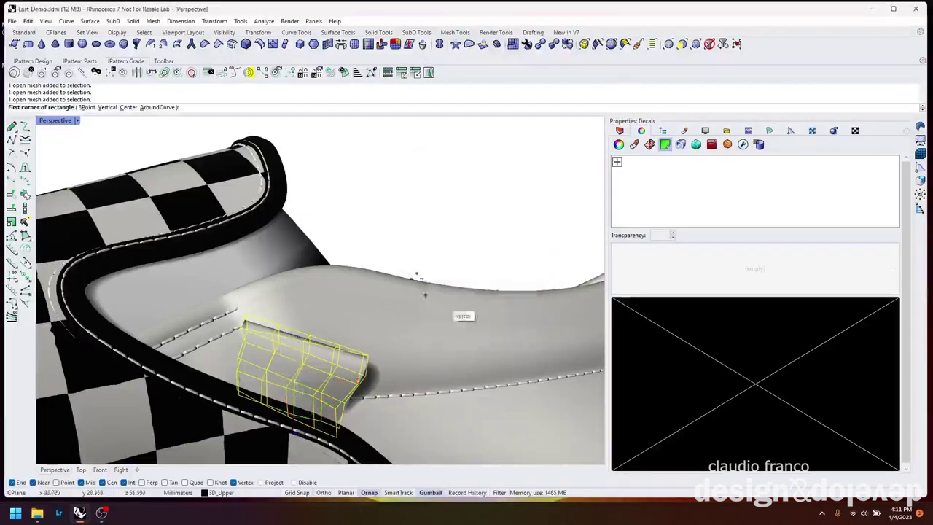
double_click(55, 120)
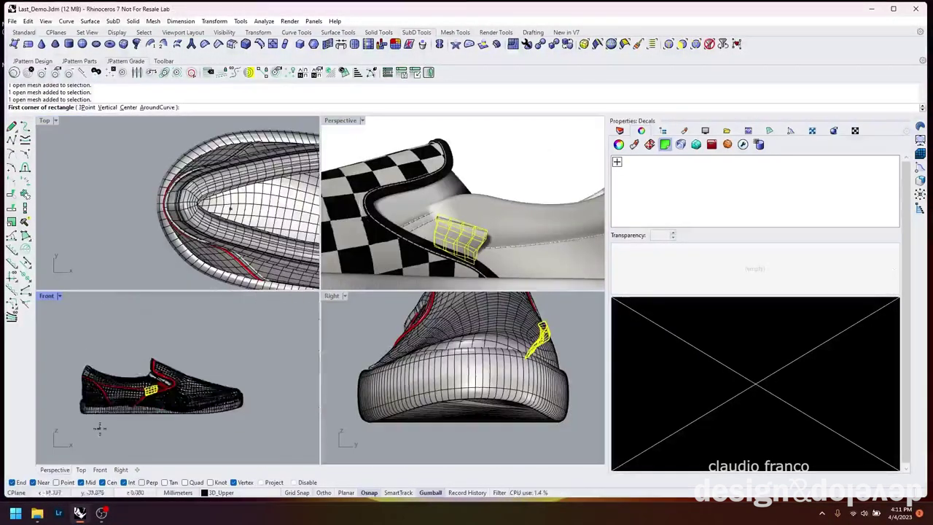
click(117, 314)
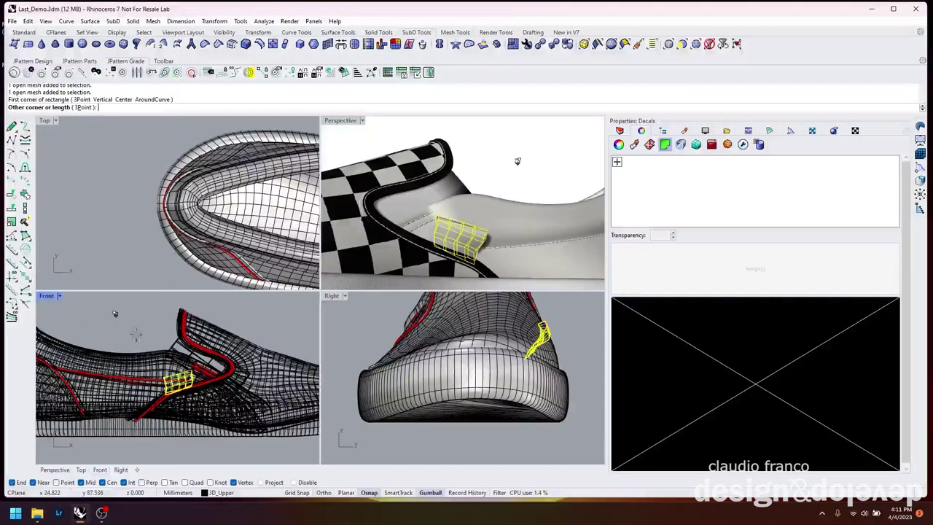
scroll(115, 314, up, 2)
click(145, 322)
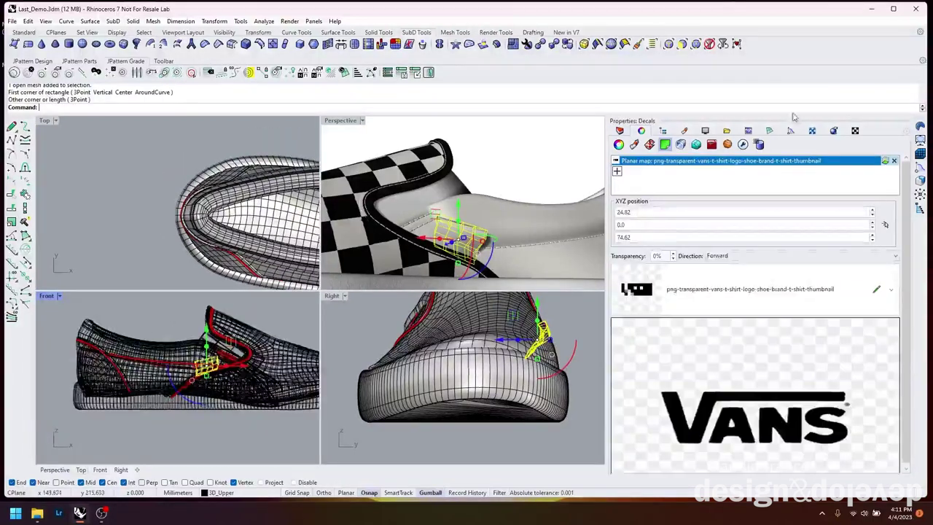
Set the VANS decal's projection direction to Backward.
click(894, 161)
right_drag(474, 219, 553, 207)
click(774, 256)
click(718, 272)
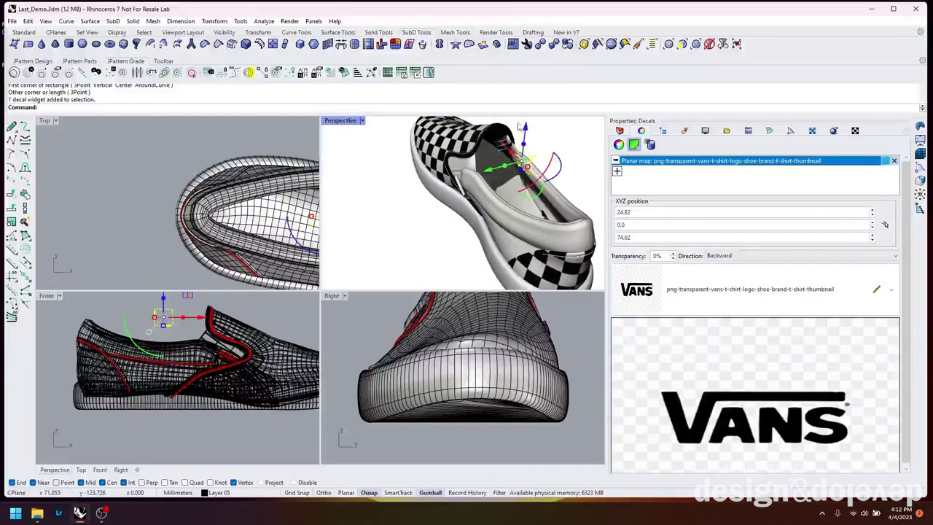
Move the decal down, back toward the heel and up onto the shoe side.
drag(525, 132, 515, 212)
drag(487, 144, 455, 168)
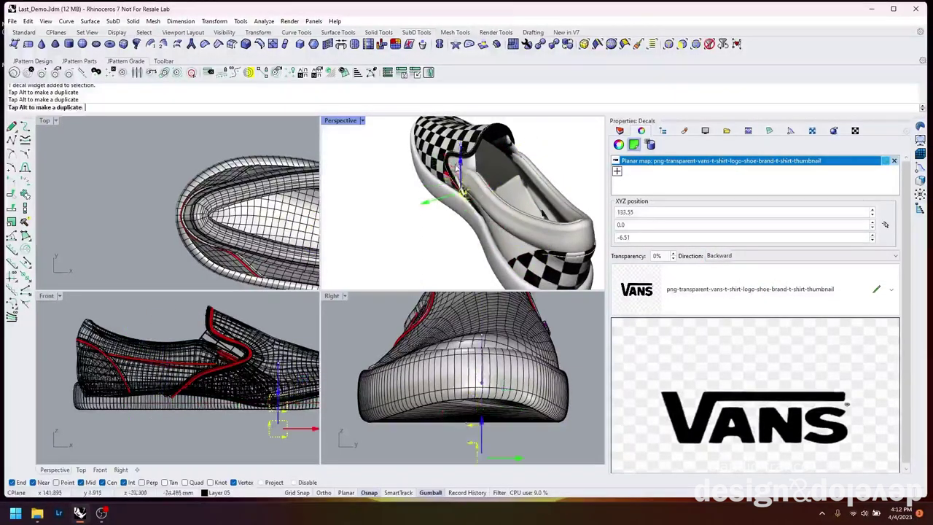
drag(426, 206, 420, 212)
right_drag(420, 212, 466, 190)
scroll(450, 149, up, 3)
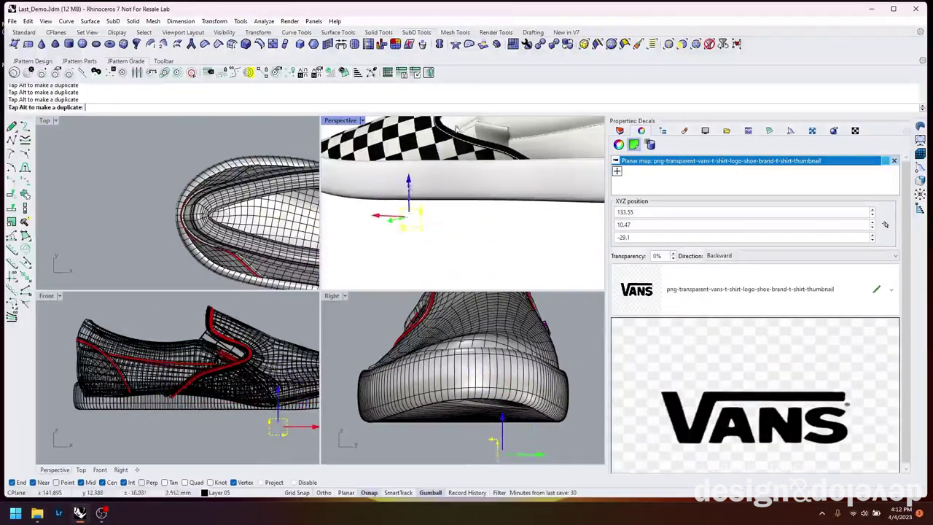
drag(451, 149, 472, 216)
Slide the logo forward and up onto the tab area, ending at 64.97, 38.92, 26.22.
right_drag(458, 233, 403, 219)
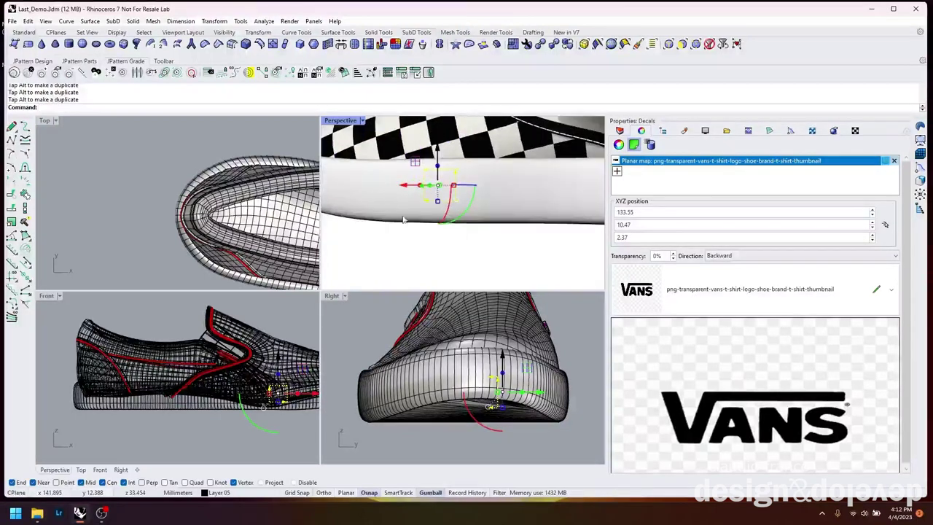
scroll(411, 189, down, 5)
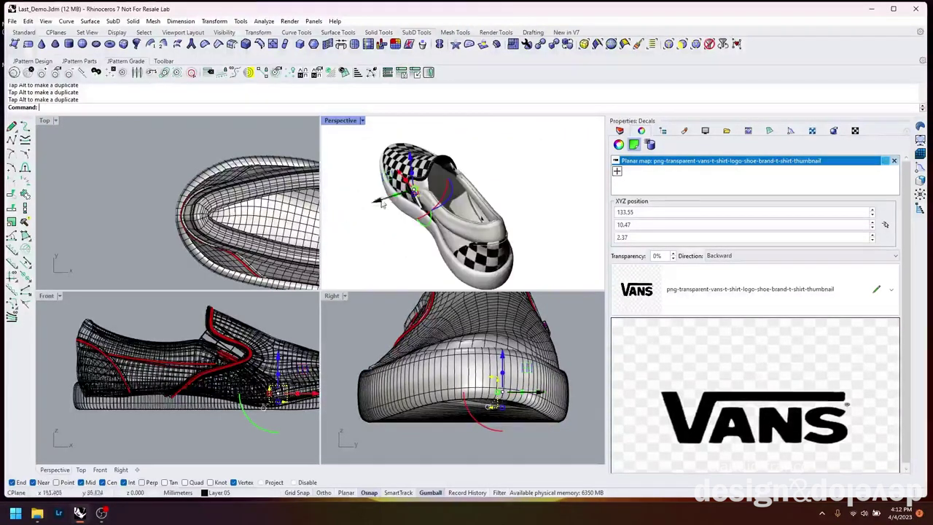
scroll(333, 210, up, 3)
drag(393, 201, 479, 142)
right_drag(479, 142, 479, 233)
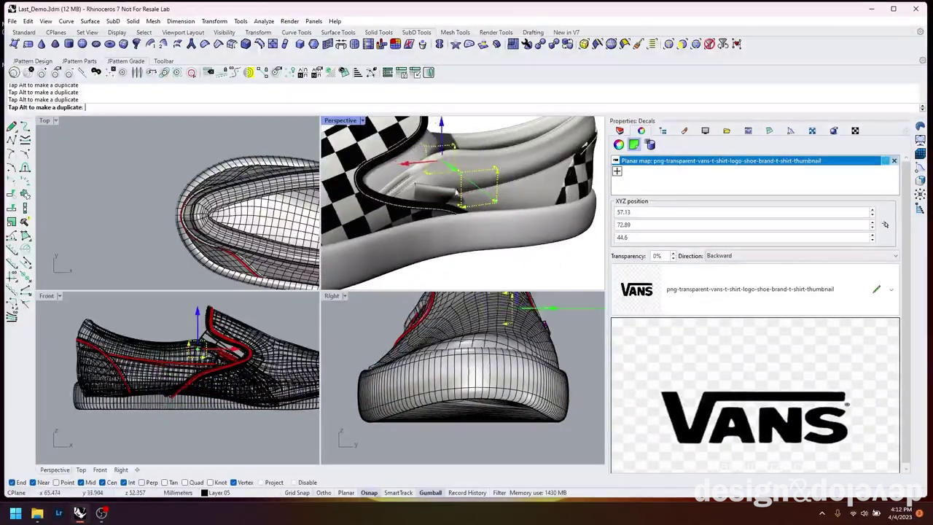
right_drag(456, 191, 451, 126)
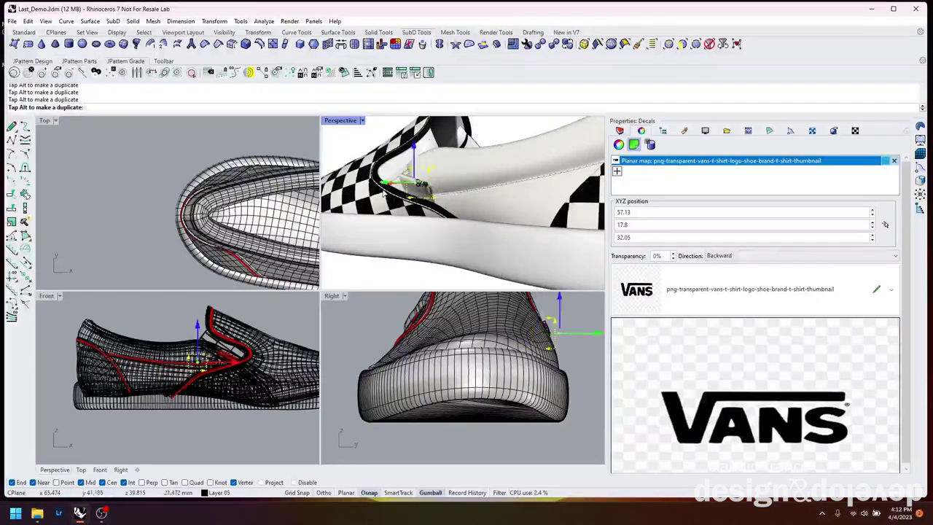
drag(383, 184, 405, 177)
right_drag(406, 177, 472, 226)
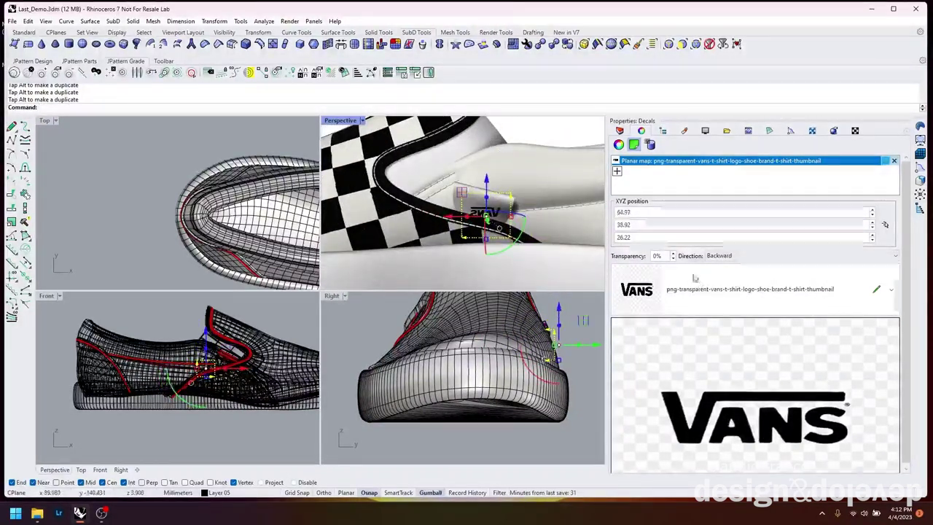